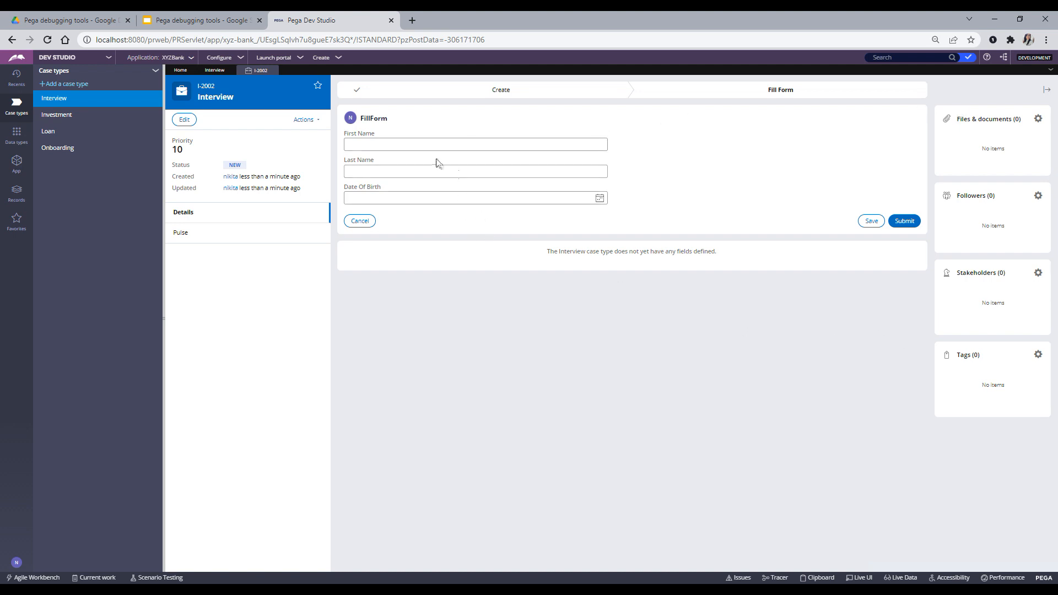
- Enter the applicant's first name and last name on the FillForm step
{"action": "left_click", "coordinate": [402, 149]}
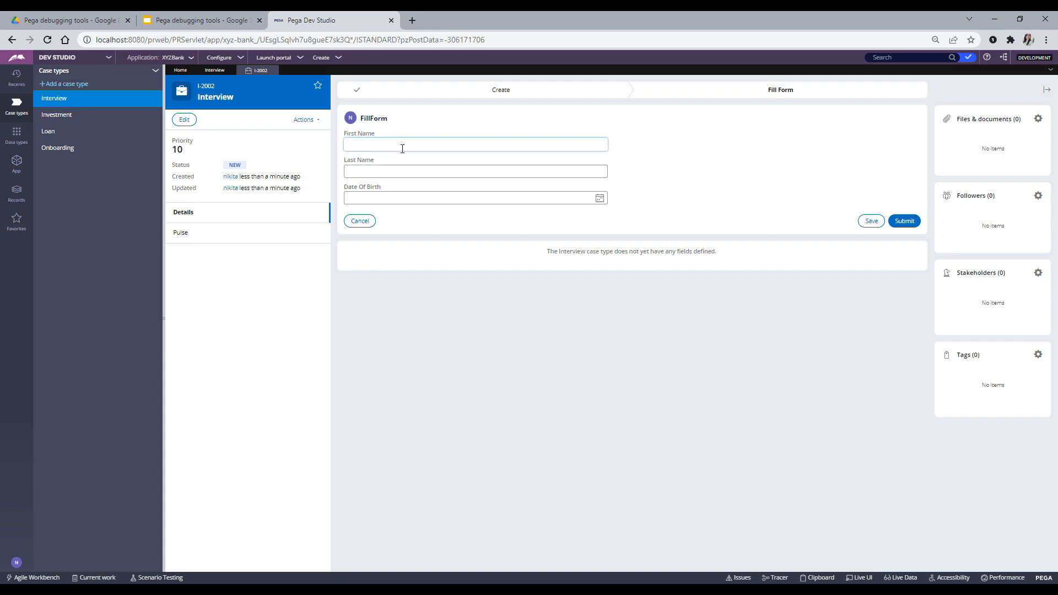
{"action": "left_click", "coordinate": [369, 170]}
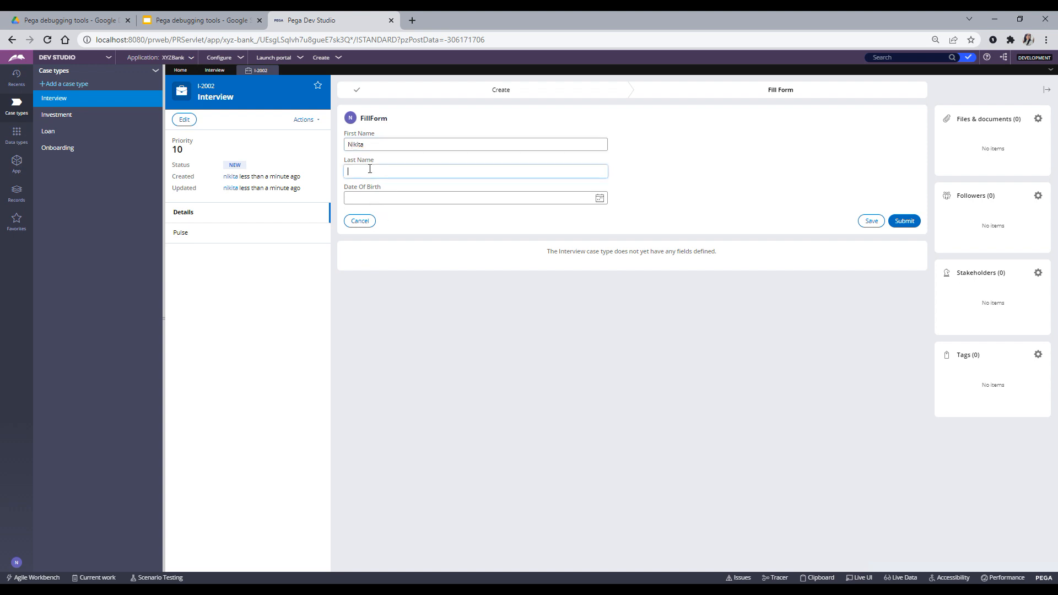
- Set Date Of Birth to 3/7/2019 with the calendar, year 2019 and day 7
{"action": "left_click", "coordinate": [599, 198]}
{"action": "left_click", "coordinate": [433, 215]}
{"action": "left_click", "coordinate": [433, 216]}
{"action": "left_click", "coordinate": [433, 216]}
{"action": "left_click", "coordinate": [412, 248]}
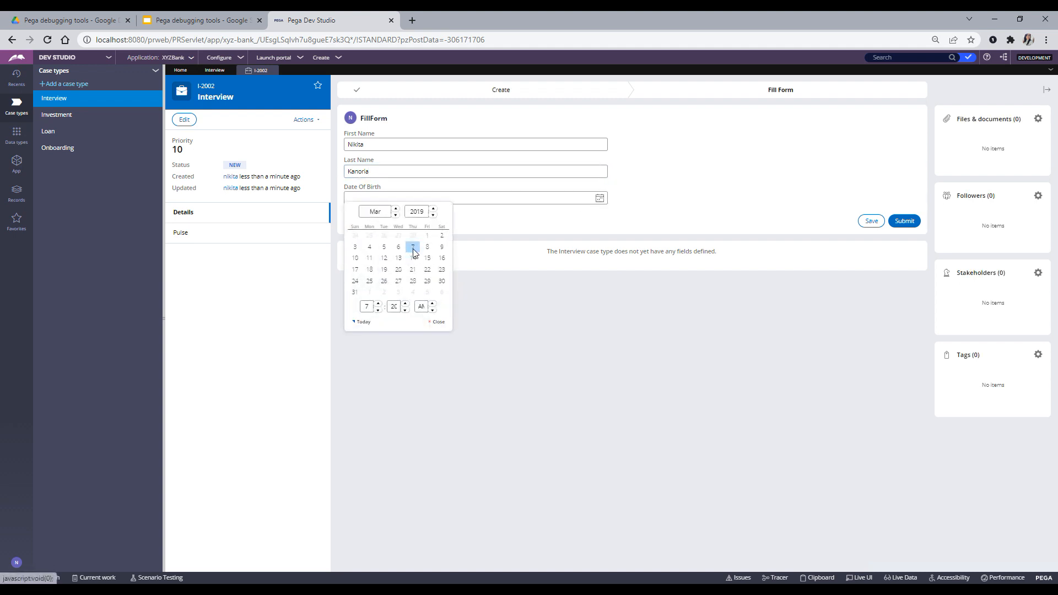
{"action": "left_click", "coordinate": [687, 179]}
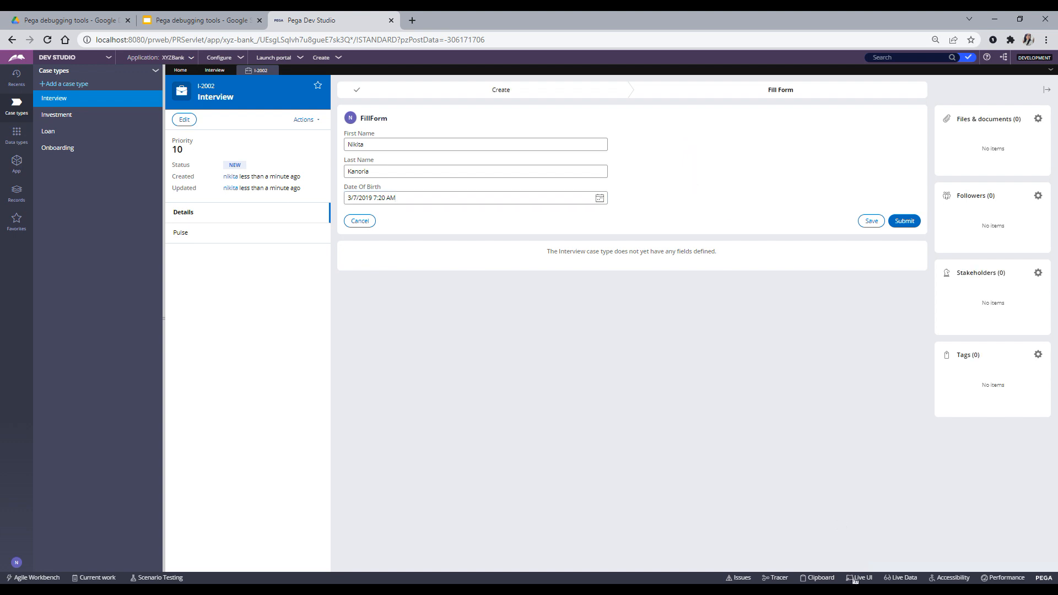
- Open the Tracer, maximize it to full screen, and pause tracing
{"action": "left_click", "coordinate": [779, 578]}
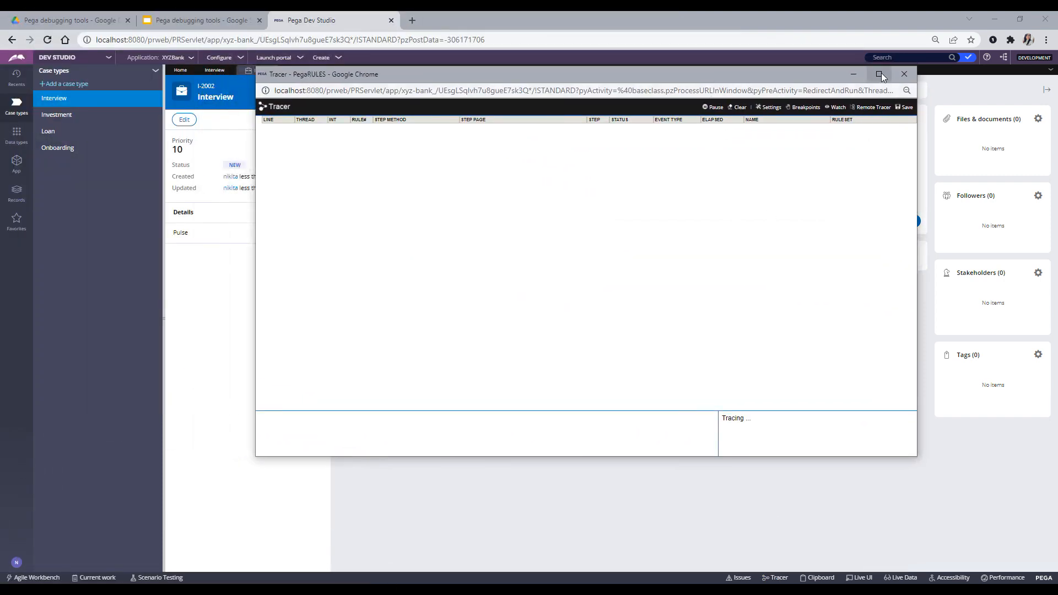
{"action": "left_click", "coordinate": [879, 75]}
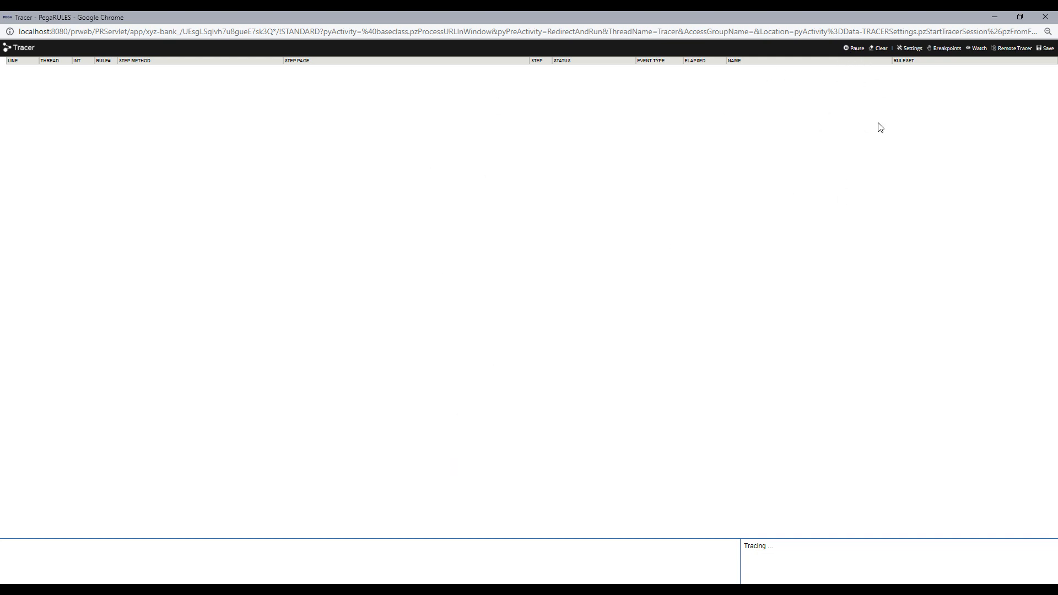
{"action": "left_click", "coordinate": [854, 49]}
- Open Tracer Settings and keep Activities traced at both Start and End
{"action": "left_click", "coordinate": [915, 49]}
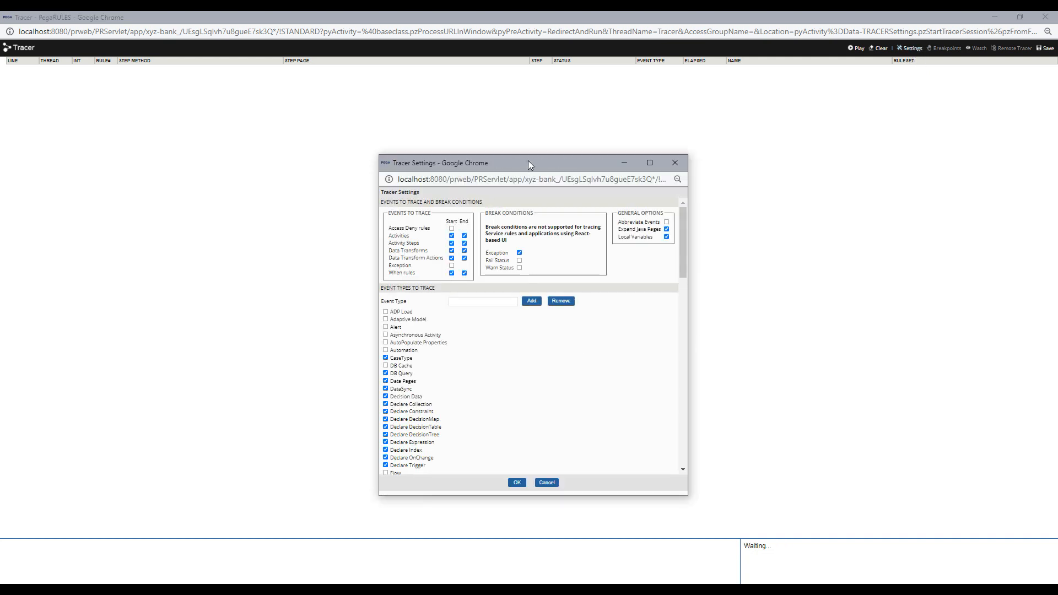
{"action": "left_click_drag", "start_coordinate": [528, 160], "coordinate": [551, 144]}
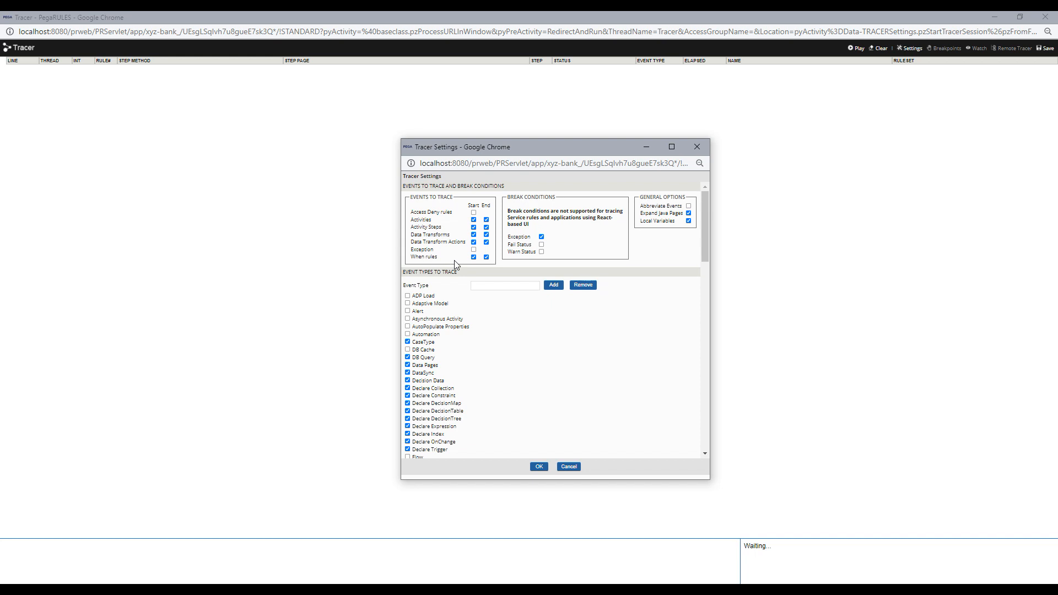
{"action": "left_click", "coordinate": [473, 220]}
{"action": "left_click", "coordinate": [474, 220]}
{"action": "left_click", "coordinate": [486, 220]}
{"action": "scroll", "coordinate": [502, 245], "scroll_direction": "down", "scroll_amount": 1}
{"action": "scroll", "coordinate": [502, 245], "scroll_direction": "down", "scroll_amount": 1}
{"action": "scroll", "coordinate": [503, 264], "scroll_direction": "up", "scroll_amount": 3}
{"action": "left_click_drag", "start_coordinate": [639, 220], "coordinate": [676, 221]}
{"action": "left_click", "coordinate": [679, 232]}
{"action": "mouse_move", "coordinate": [417, 272]}
{"action": "left_mouse_down"}
{"action": "mouse_move", "coordinate": [378, 274]}
{"action": "mouse_move", "coordinate": [461, 279]}
{"action": "left_mouse_up"}
{"action": "left_click", "coordinate": [461, 279]}
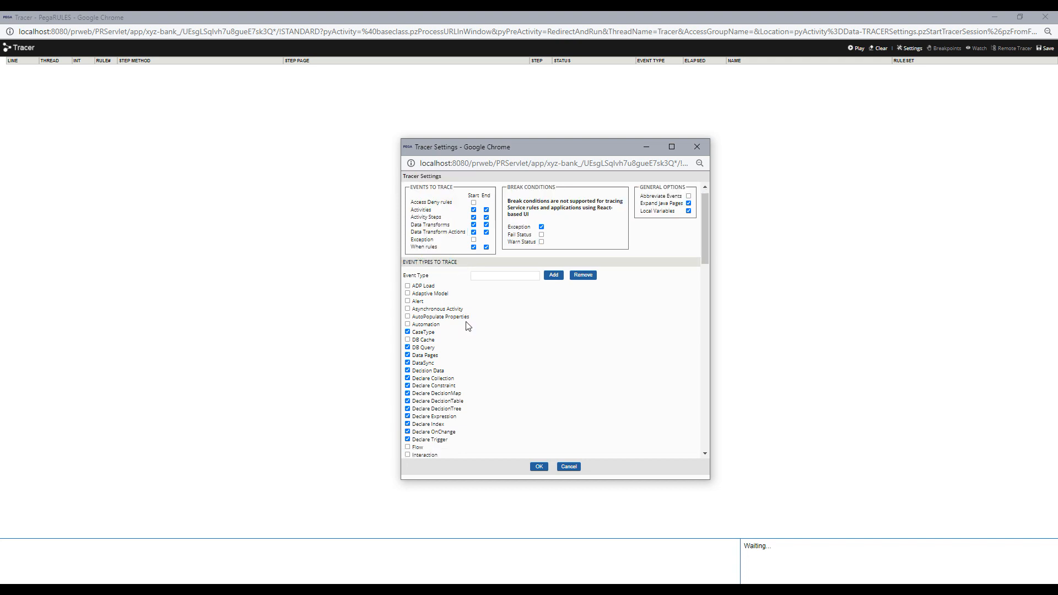
{"action": "scroll", "coordinate": [468, 326], "scroll_direction": "down", "scroll_amount": 1}
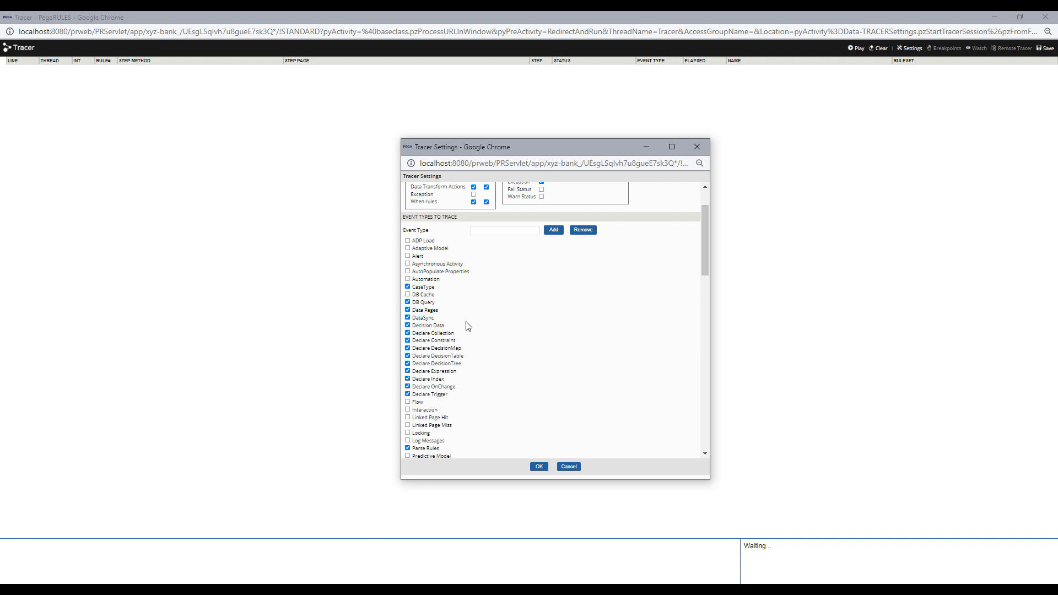
{"action": "scroll", "coordinate": [467, 324], "scroll_direction": "down", "scroll_amount": 2}
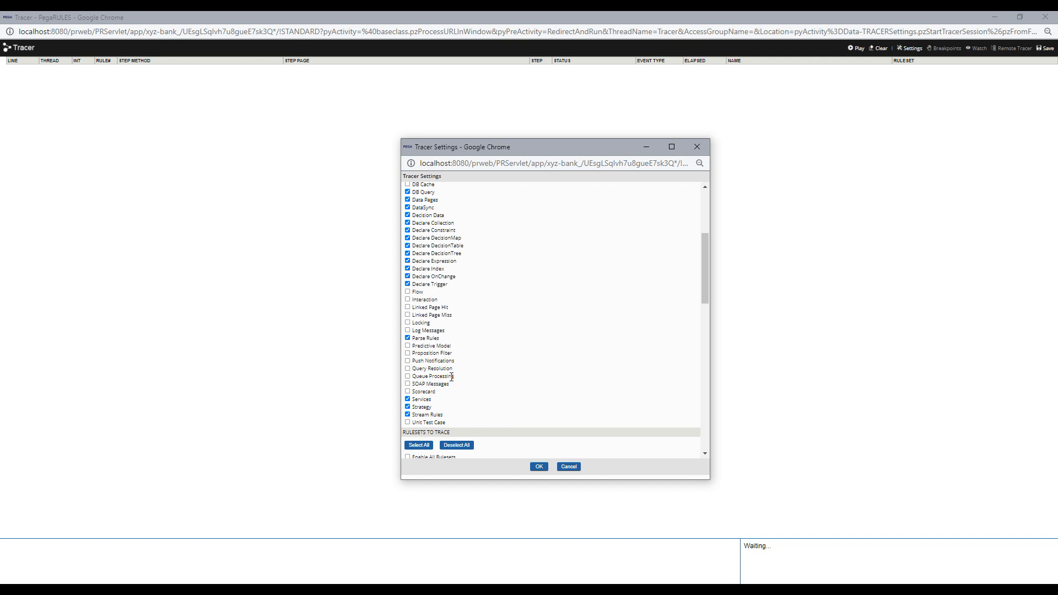
{"action": "left_click_drag", "start_coordinate": [455, 369], "coordinate": [416, 367]}
{"action": "left_click", "coordinate": [520, 342]}
{"action": "scroll", "coordinate": [499, 370], "scroll_direction": "up", "scroll_amount": 3}
{"action": "scroll", "coordinate": [501, 369], "scroll_direction": "down", "scroll_amount": 5}
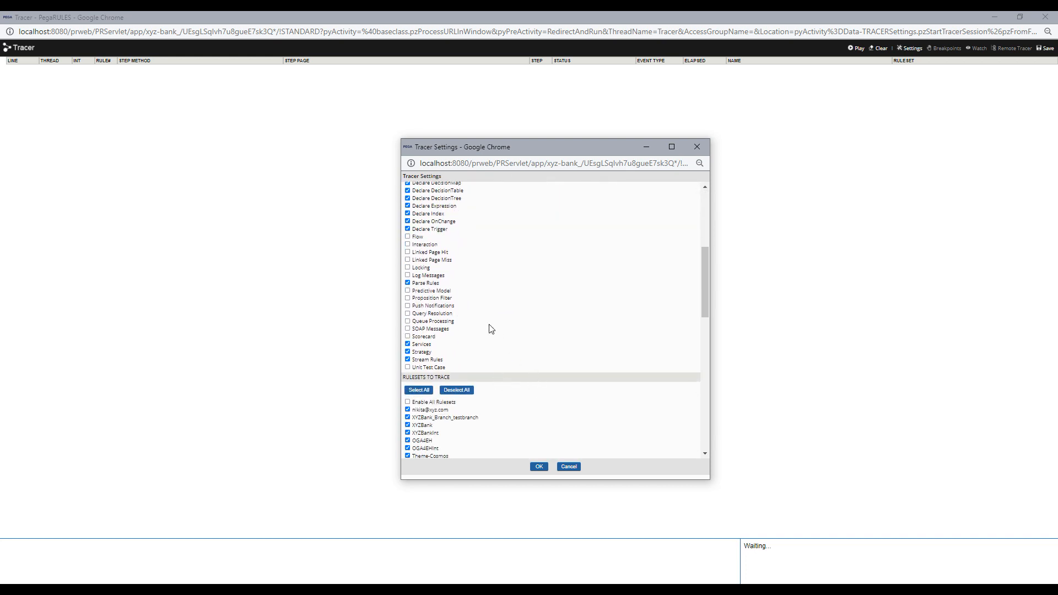
{"action": "scroll", "coordinate": [496, 330], "scroll_direction": "up", "scroll_amount": 4}
{"action": "scroll", "coordinate": [461, 338], "scroll_direction": "up", "scroll_amount": 1}
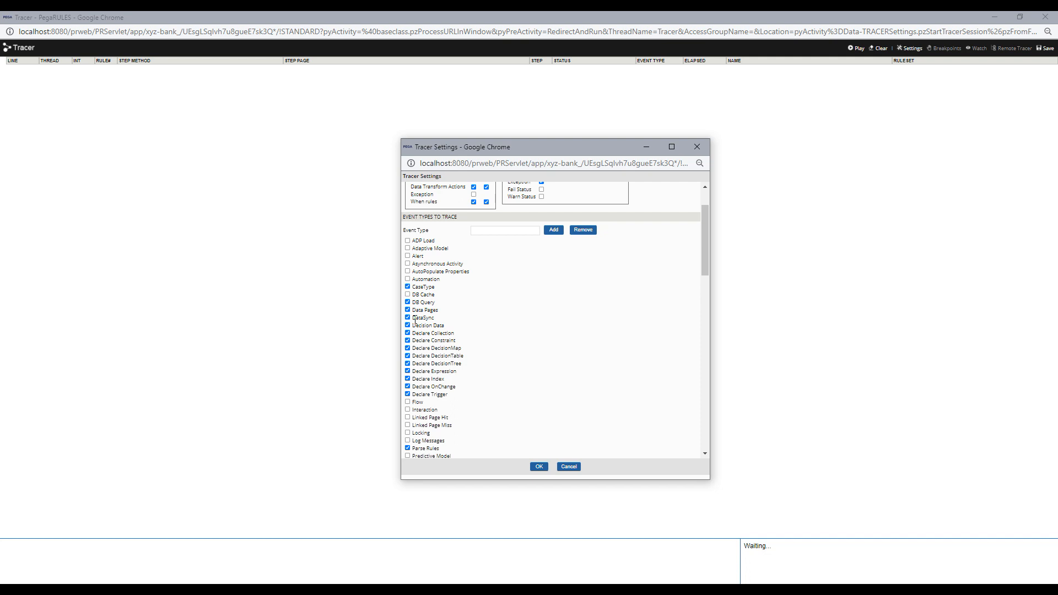
- Scroll through Tracer Settings to review the Rulesets to Trace list
{"action": "scroll", "coordinate": [416, 320], "scroll_direction": "down", "scroll_amount": 1}
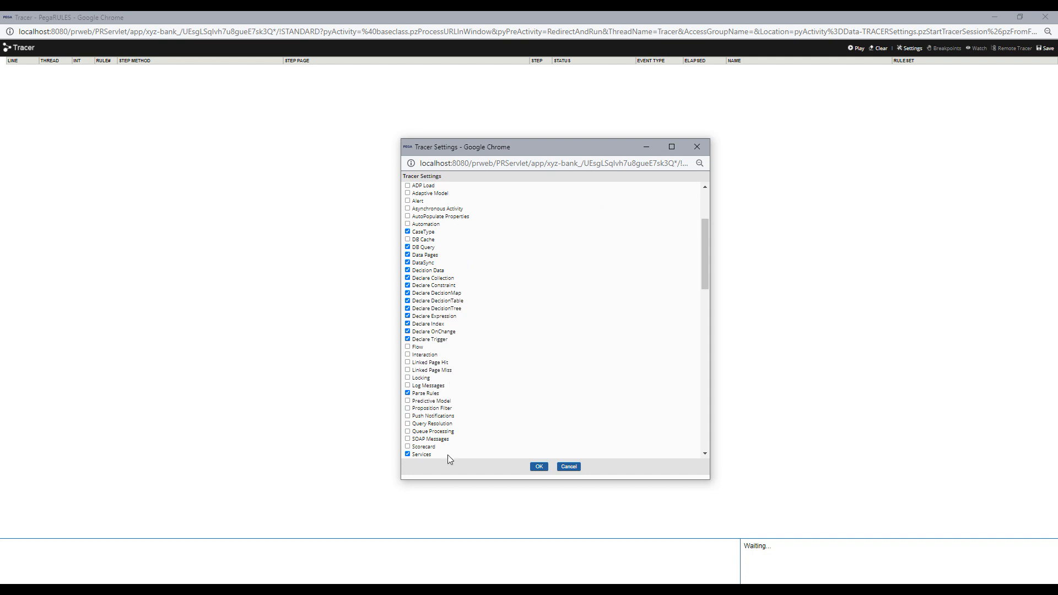
{"action": "scroll", "coordinate": [478, 330], "scroll_direction": "down", "scroll_amount": 1}
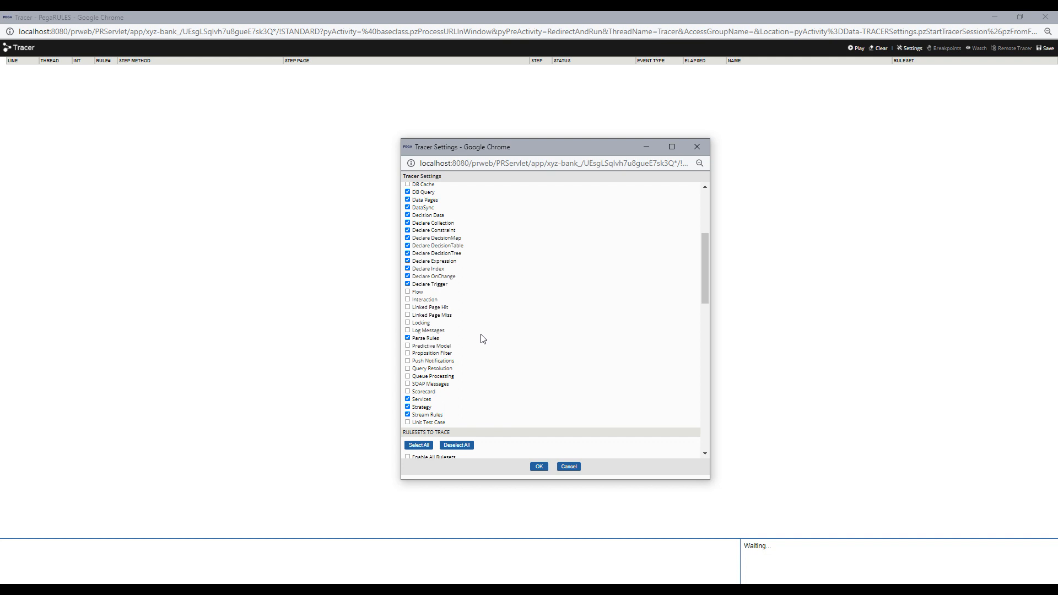
{"action": "scroll", "coordinate": [480, 337], "scroll_direction": "down", "scroll_amount": 1}
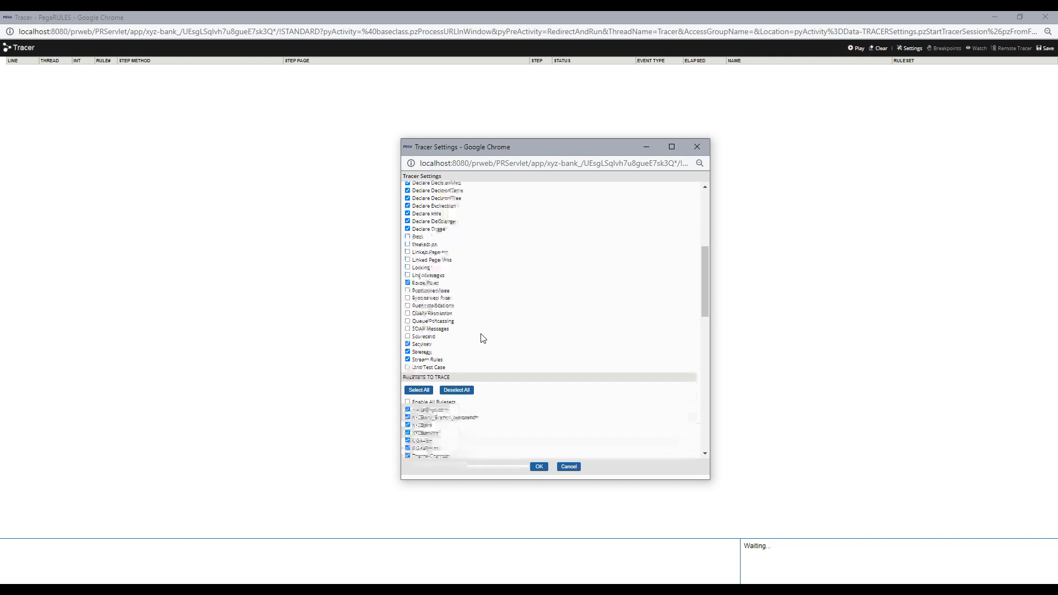
{"action": "scroll", "coordinate": [482, 337], "scroll_direction": "down", "scroll_amount": 1}
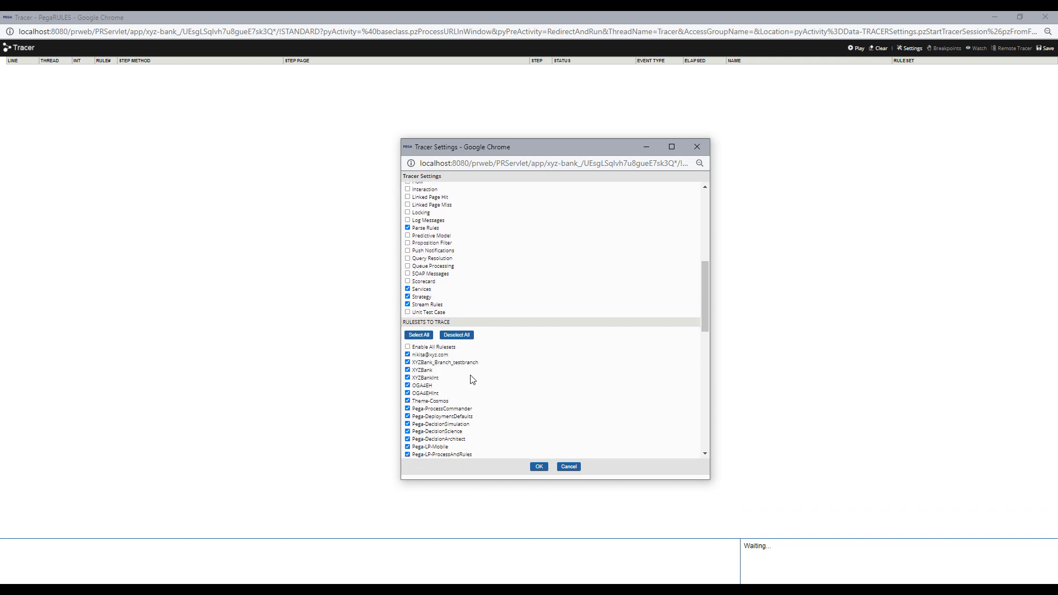
{"action": "scroll", "coordinate": [468, 350], "scroll_direction": "down", "scroll_amount": 1}
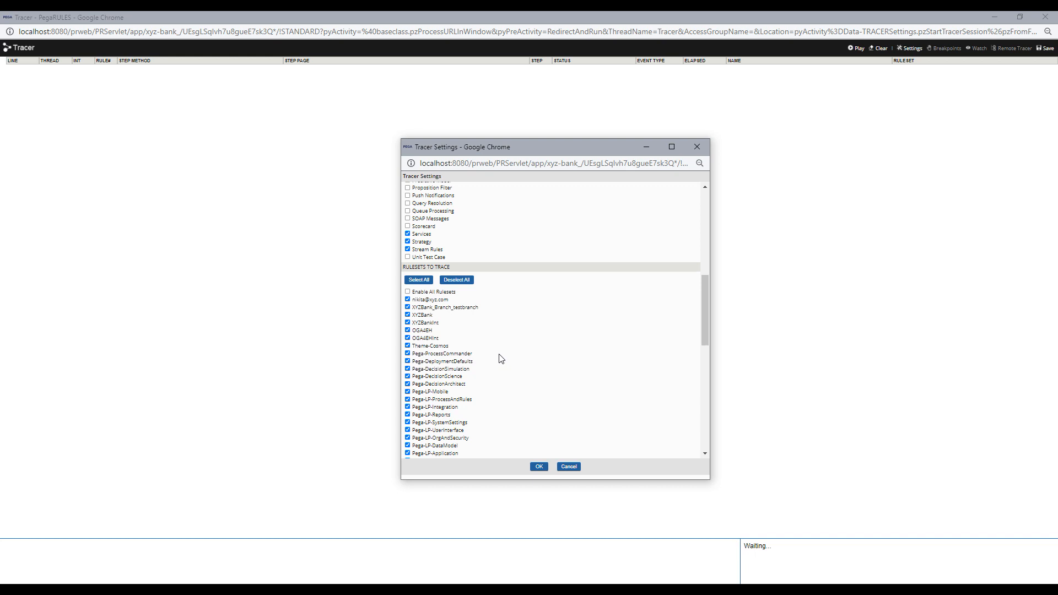
{"action": "scroll", "coordinate": [499, 358], "scroll_direction": "down", "scroll_amount": 1}
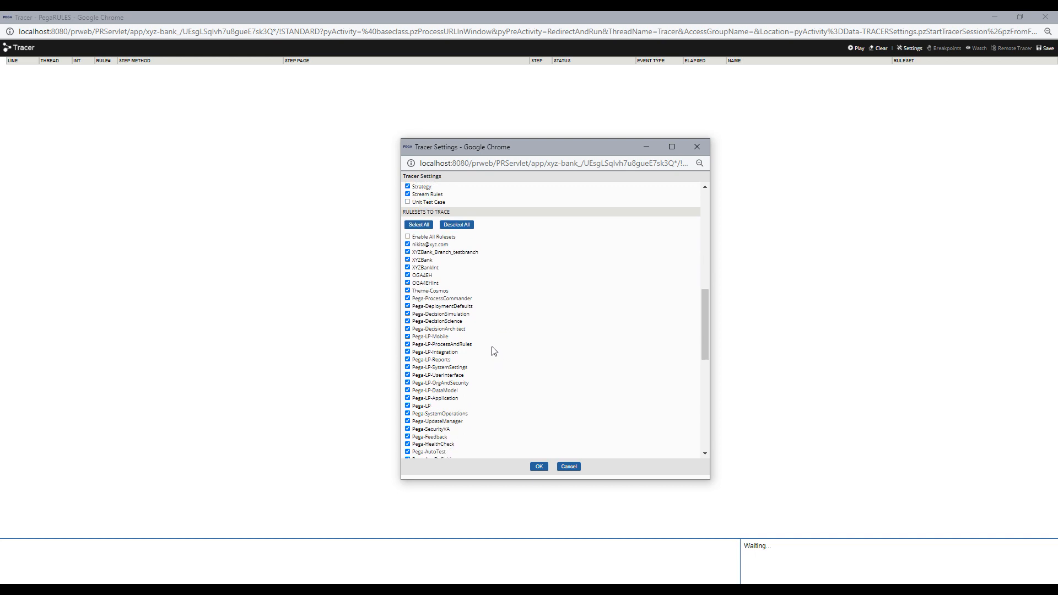
{"action": "scroll", "coordinate": [492, 350], "scroll_direction": "down", "scroll_amount": 1}
{"action": "scroll", "coordinate": [492, 351], "scroll_direction": "down", "scroll_amount": 4}
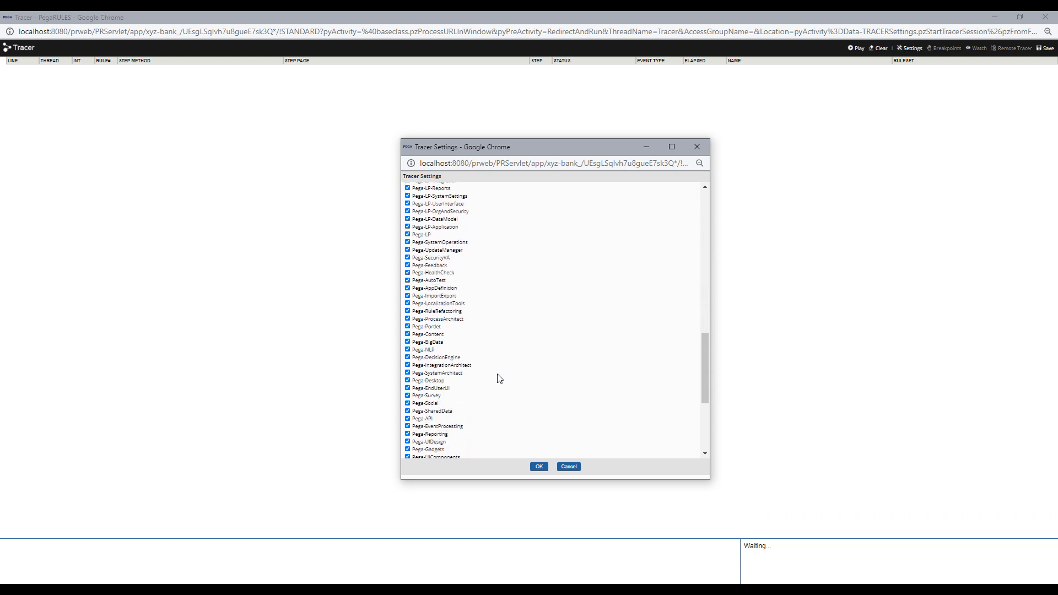
{"action": "scroll", "coordinate": [490, 389], "scroll_direction": "up", "scroll_amount": 7}
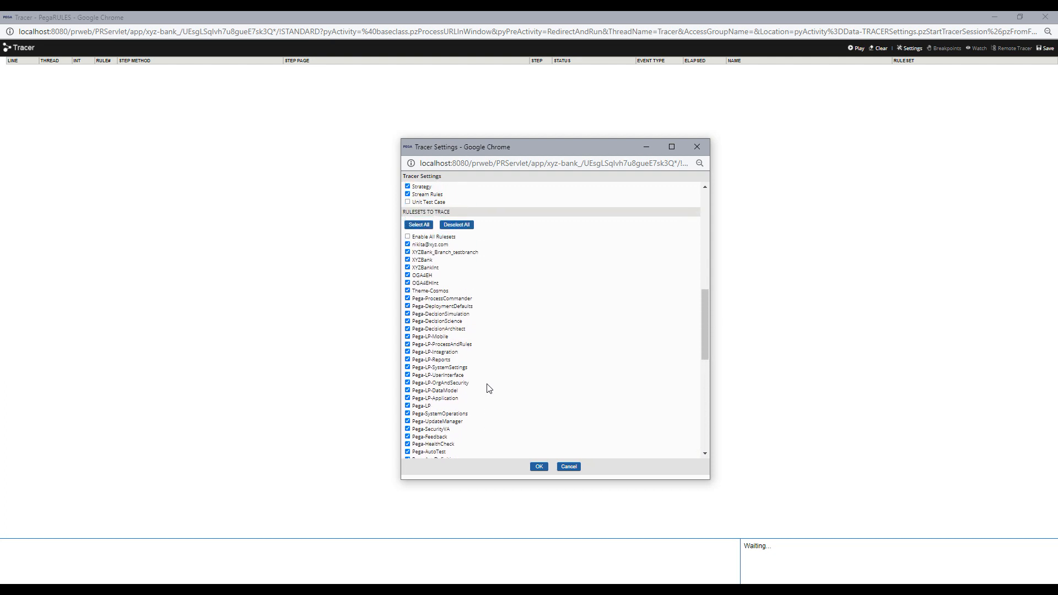
{"action": "scroll", "coordinate": [487, 389], "scroll_direction": "down", "scroll_amount": 5}
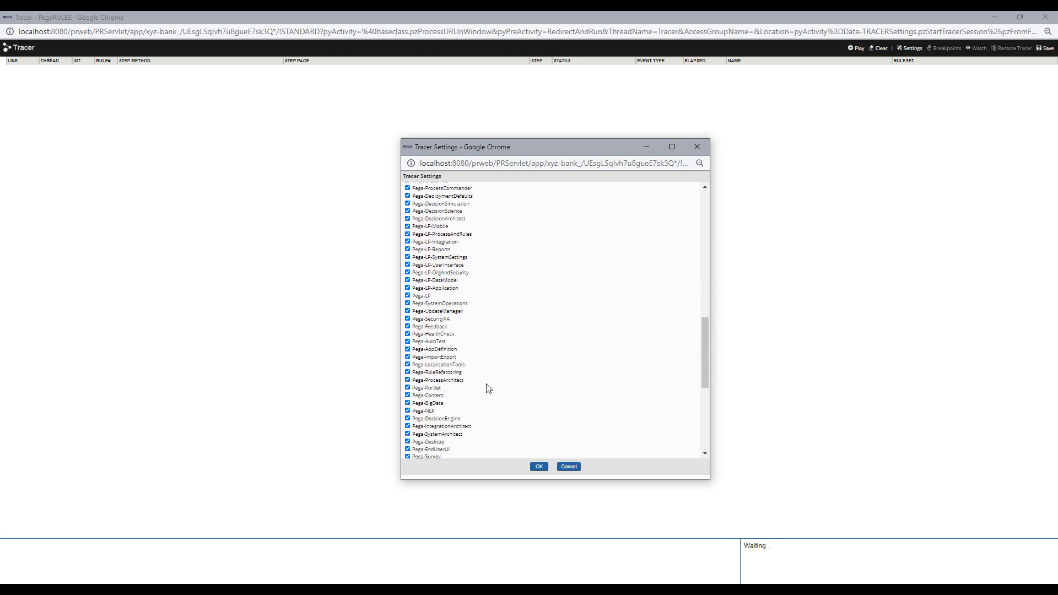
{"action": "scroll", "coordinate": [488, 389], "scroll_direction": "down", "scroll_amount": 2}
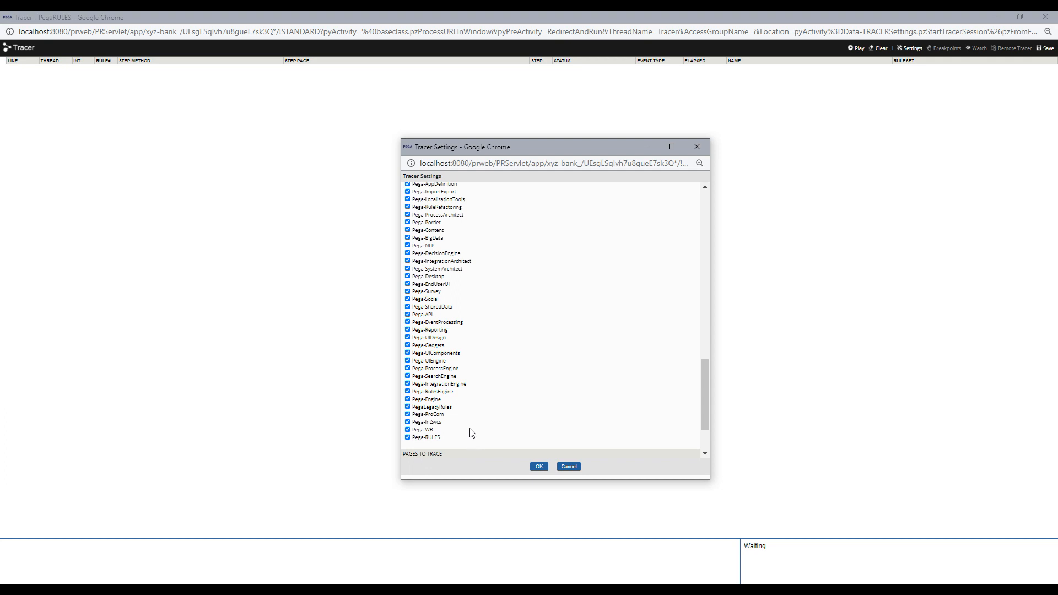
{"action": "scroll", "coordinate": [472, 432], "scroll_direction": "up", "scroll_amount": 2}
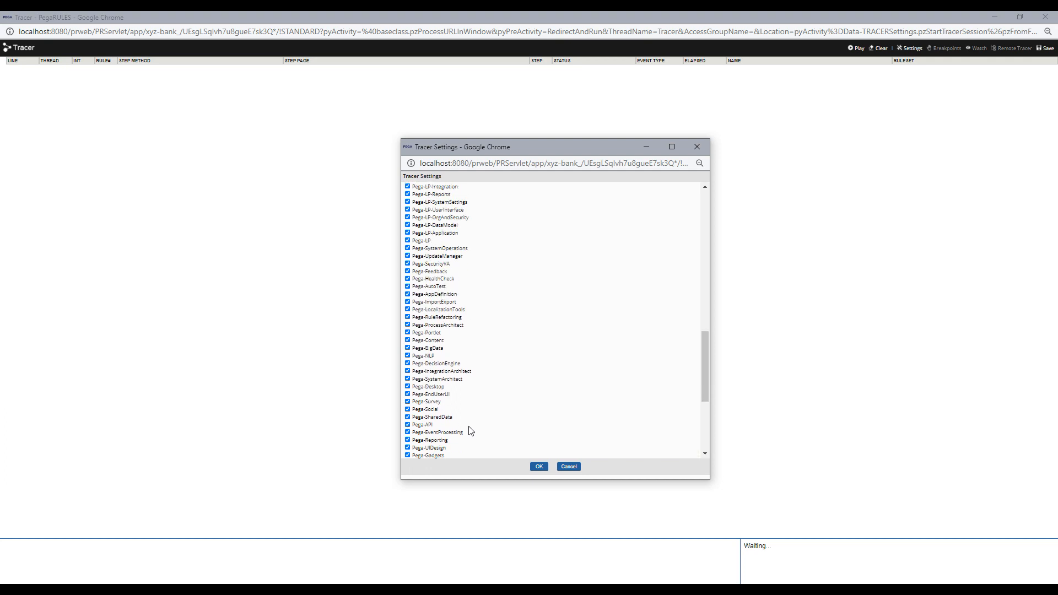
{"action": "scroll", "coordinate": [468, 428], "scroll_direction": "up", "scroll_amount": 4}
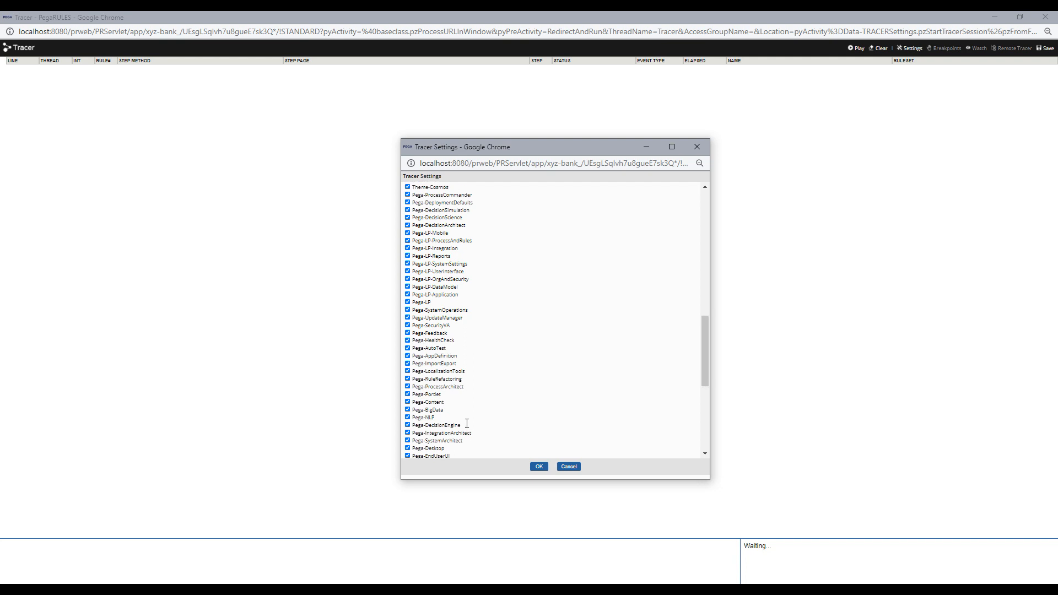
{"action": "scroll", "coordinate": [466, 422], "scroll_direction": "up", "scroll_amount": 1}
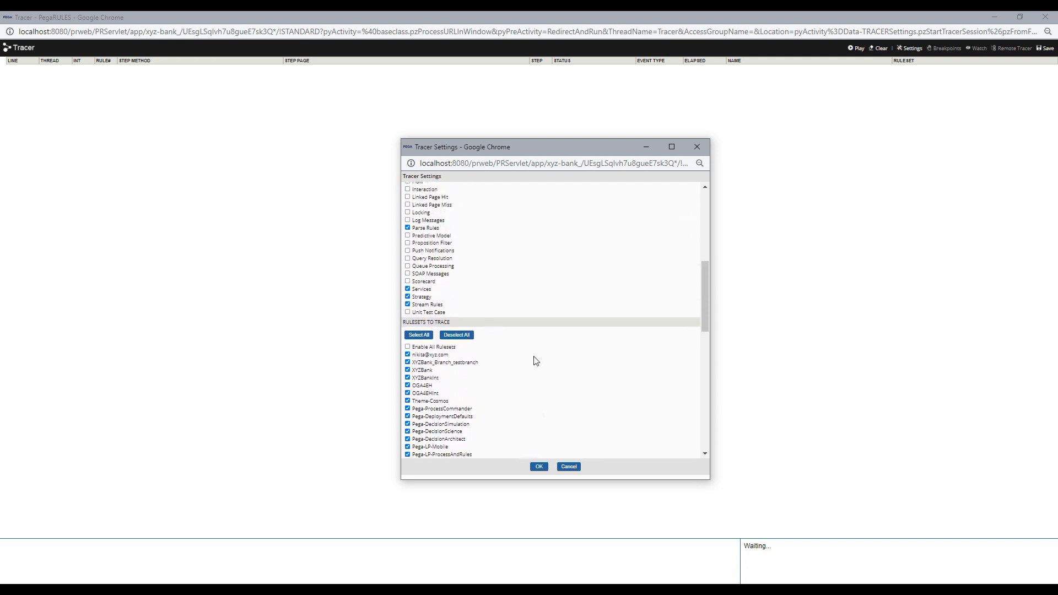
{"action": "scroll", "coordinate": [519, 358], "scroll_direction": "down", "scroll_amount": 3}
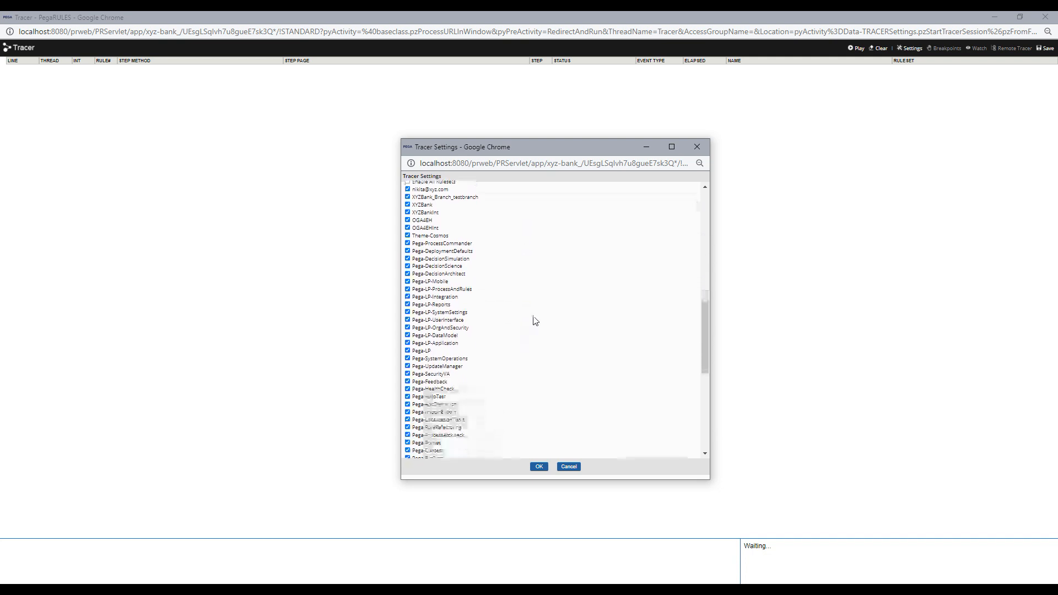
{"action": "scroll", "coordinate": [526, 364], "scroll_direction": "down", "scroll_amount": 2}
{"action": "scroll", "coordinate": [496, 353], "scroll_direction": "up", "scroll_amount": 4}
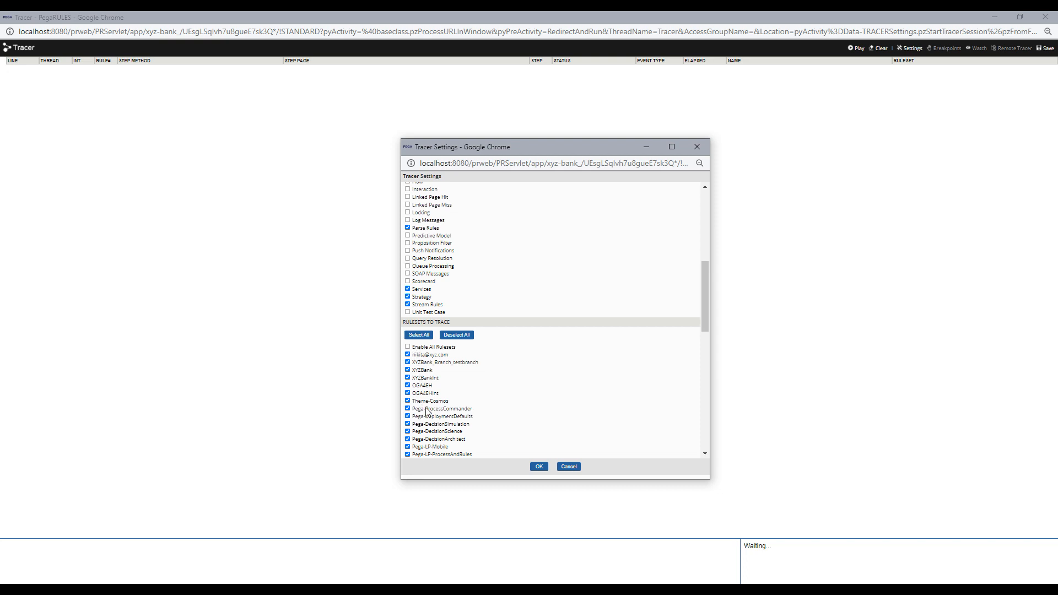
- Deselect all rulesets, then tick personal, XYZBank_Branch_testbranch, XYZBank, XYZBankInt, OGA4EH and OGA4EHInt
{"action": "left_click", "coordinate": [457, 336]}
{"action": "left_click", "coordinate": [407, 354]}
{"action": "left_click", "coordinate": [407, 362]}
{"action": "left_click", "coordinate": [408, 370]}
{"action": "left_click", "coordinate": [408, 377]}
{"action": "left_click", "coordinate": [408, 385]}
{"action": "left_click", "coordinate": [408, 393]}
{"action": "scroll", "coordinate": [526, 411], "scroll_direction": "up", "scroll_amount": 6}
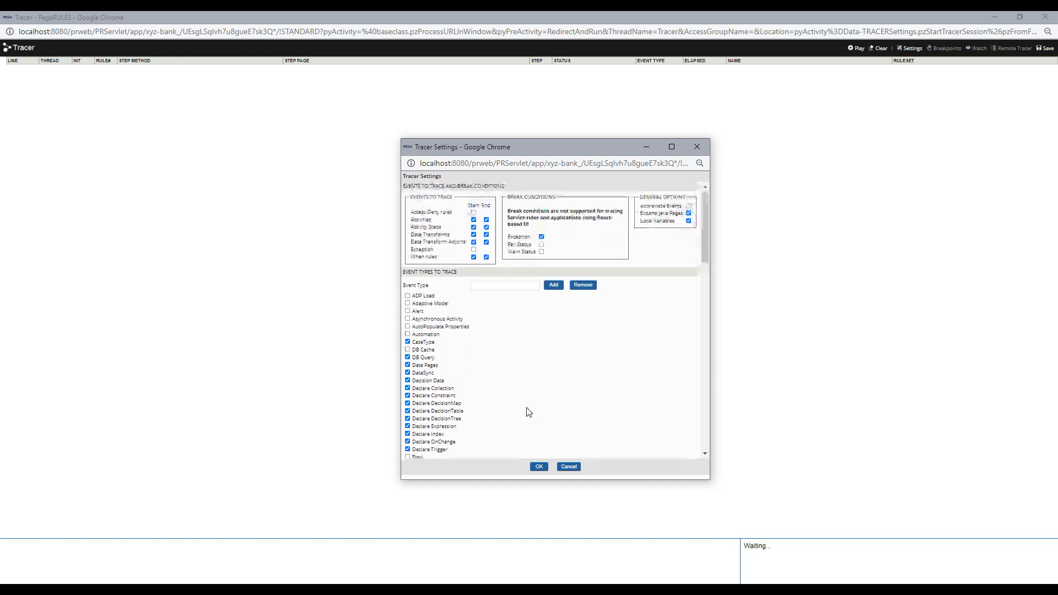
{"action": "scroll", "coordinate": [465, 371], "scroll_direction": "down", "scroll_amount": 5}
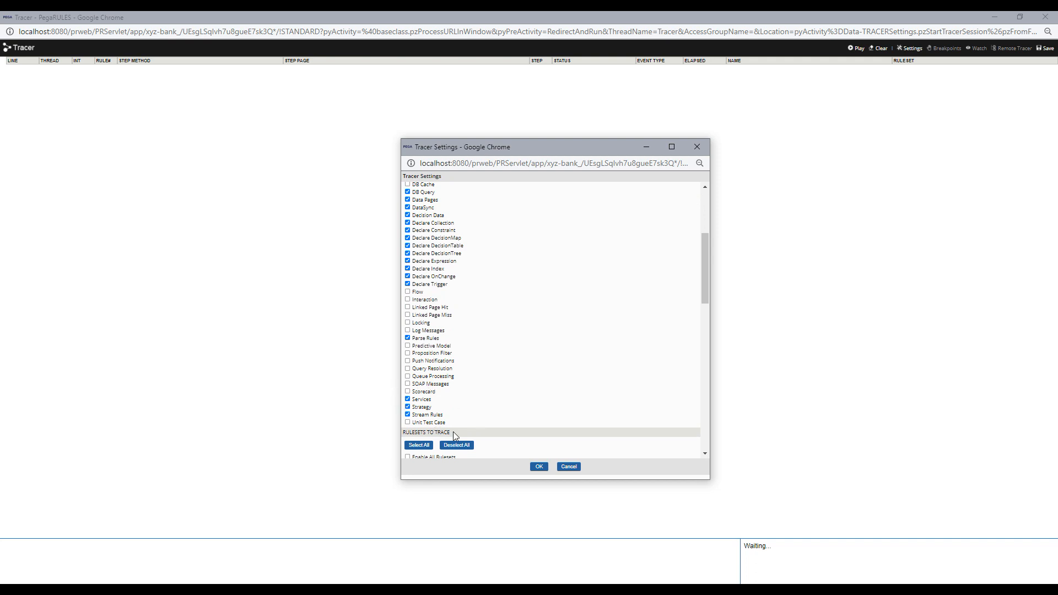
- Enable Flow among the traced event types
{"action": "left_click", "coordinate": [408, 291]}
{"action": "scroll", "coordinate": [531, 382], "scroll_direction": "up", "scroll_amount": 10}
{"action": "scroll", "coordinate": [536, 389], "scroll_direction": "down", "scroll_amount": 10}
{"action": "scroll", "coordinate": [502, 353], "scroll_direction": "down", "scroll_amount": 5}
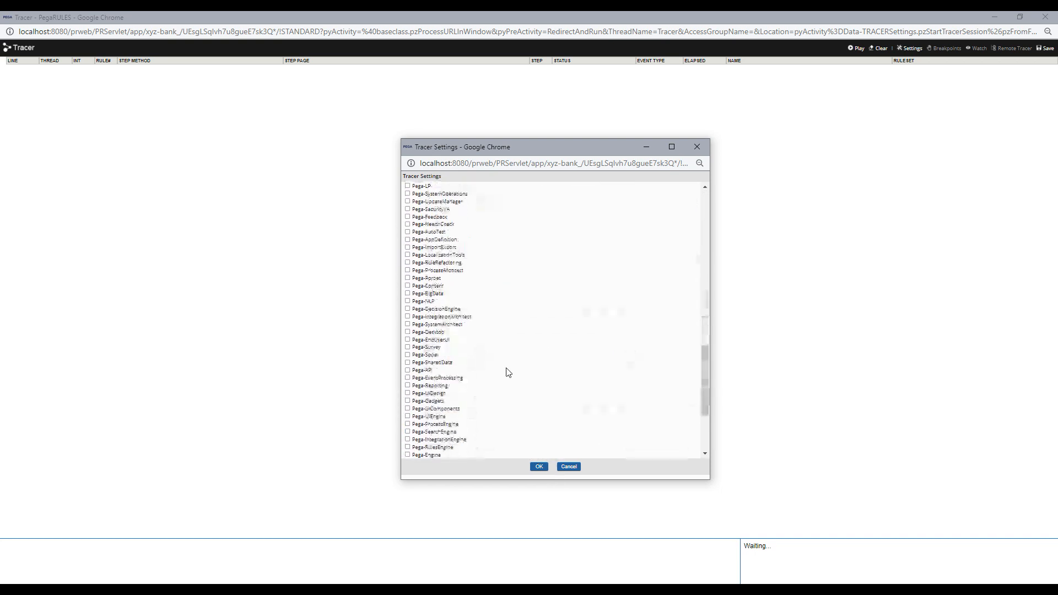
- Apply the settings, resume tracing, and save the captured events as an XML download
{"action": "left_click", "coordinate": [539, 466]}
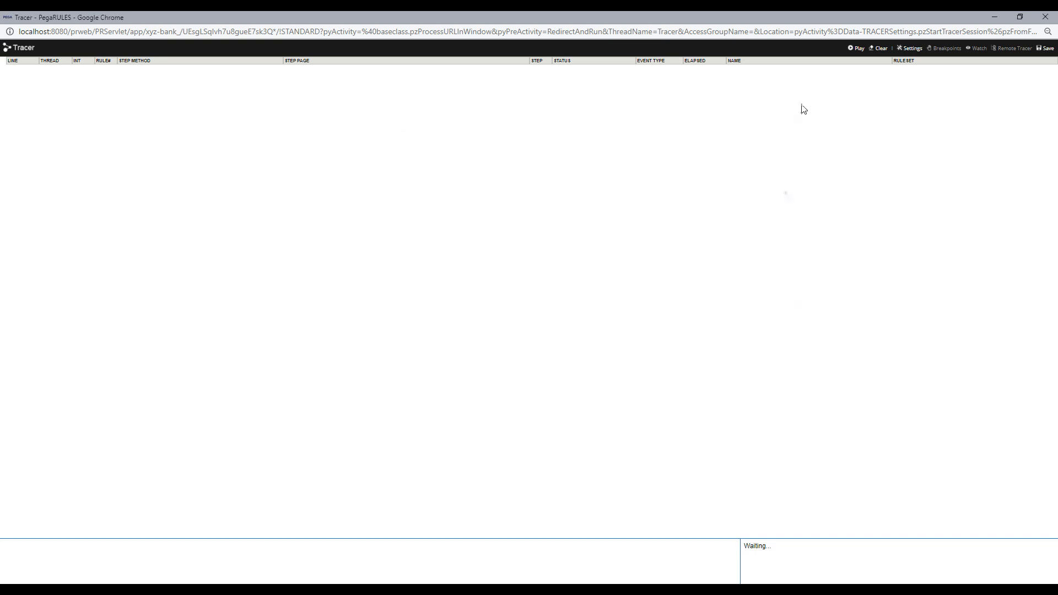
{"action": "left_click", "coordinate": [856, 49]}
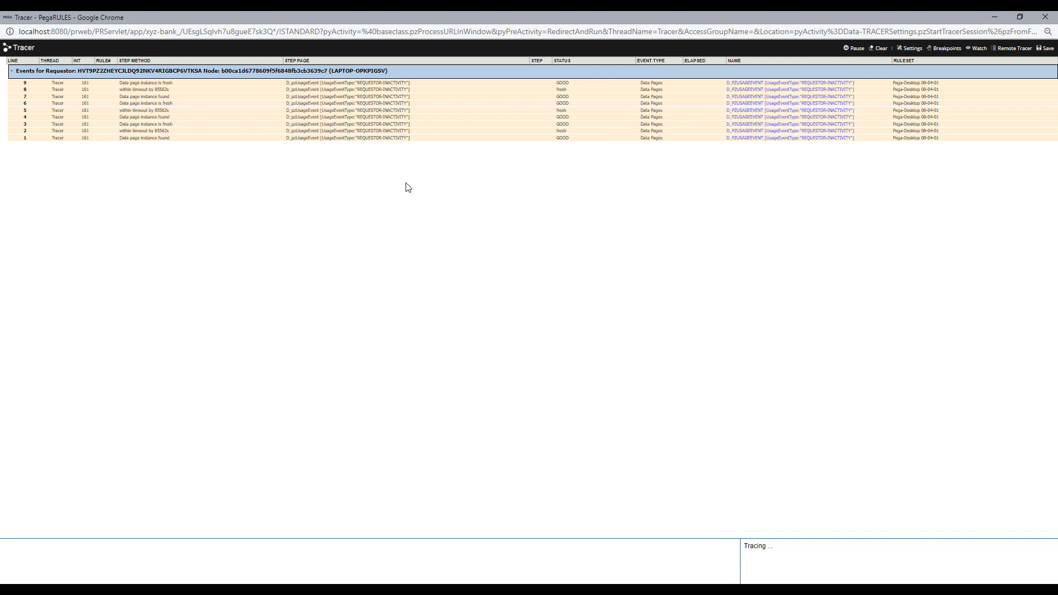
{"action": "left_click", "coordinate": [1046, 52]}
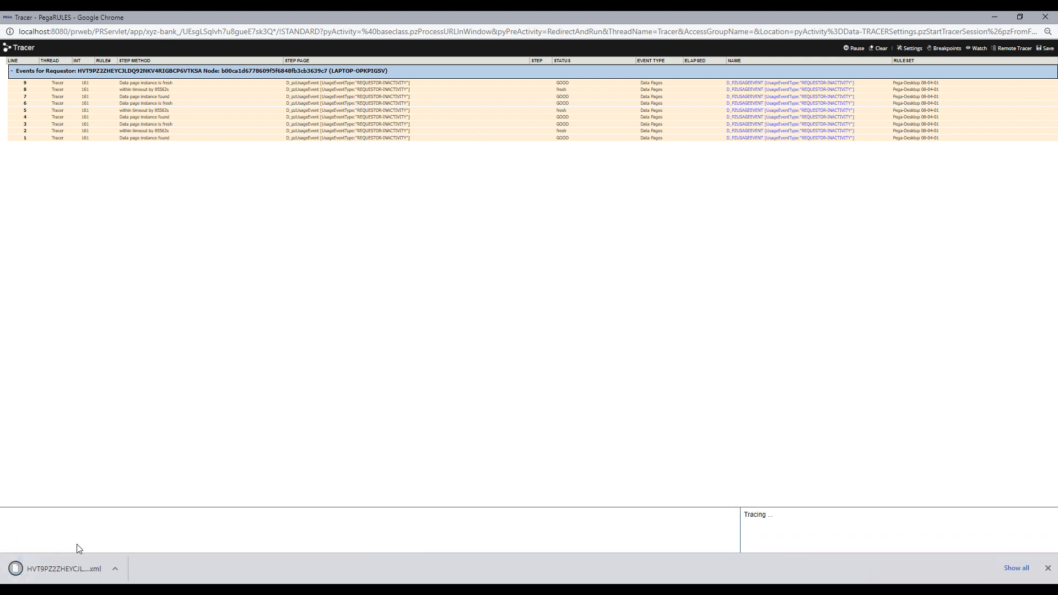
{"action": "left_click", "coordinate": [116, 570]}
- Show the trace XML in Downloads and open it in Notepad++, declining the update
{"action": "left_click", "coordinate": [145, 532]}
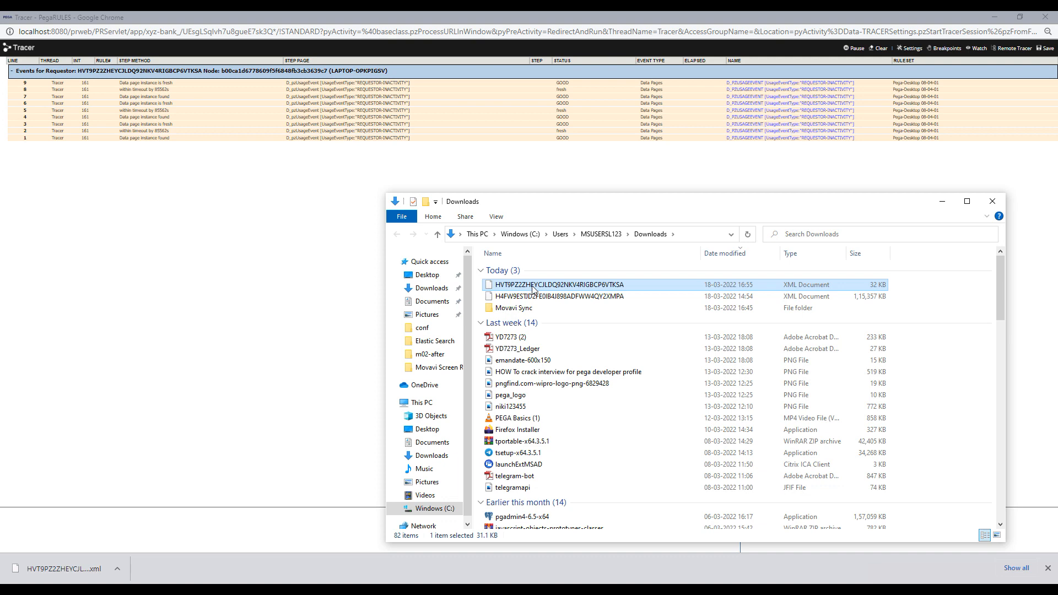
{"action": "right_click", "coordinate": [532, 288]}
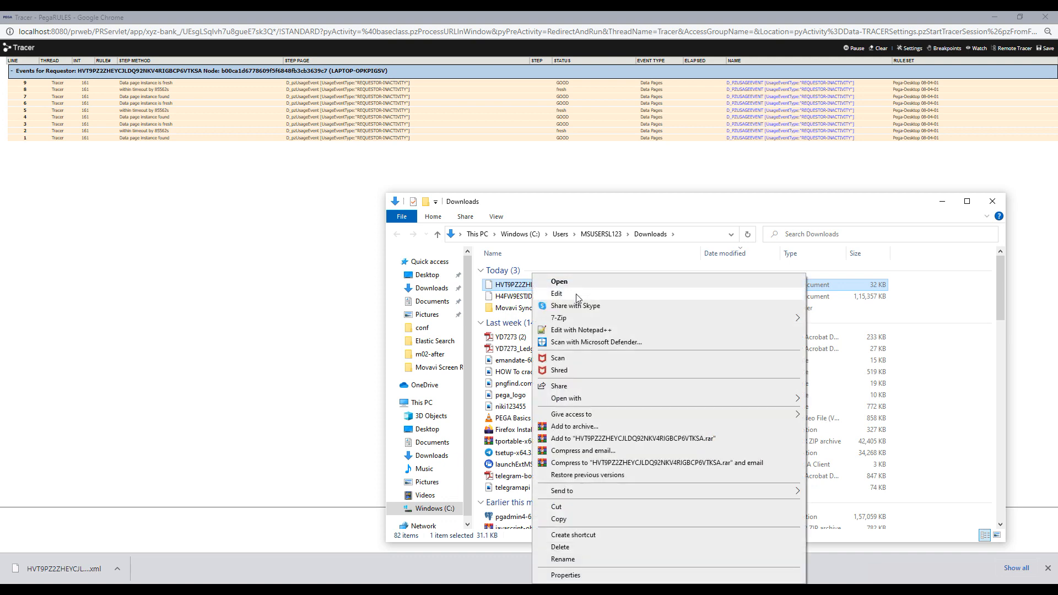
{"action": "left_click", "coordinate": [581, 330]}
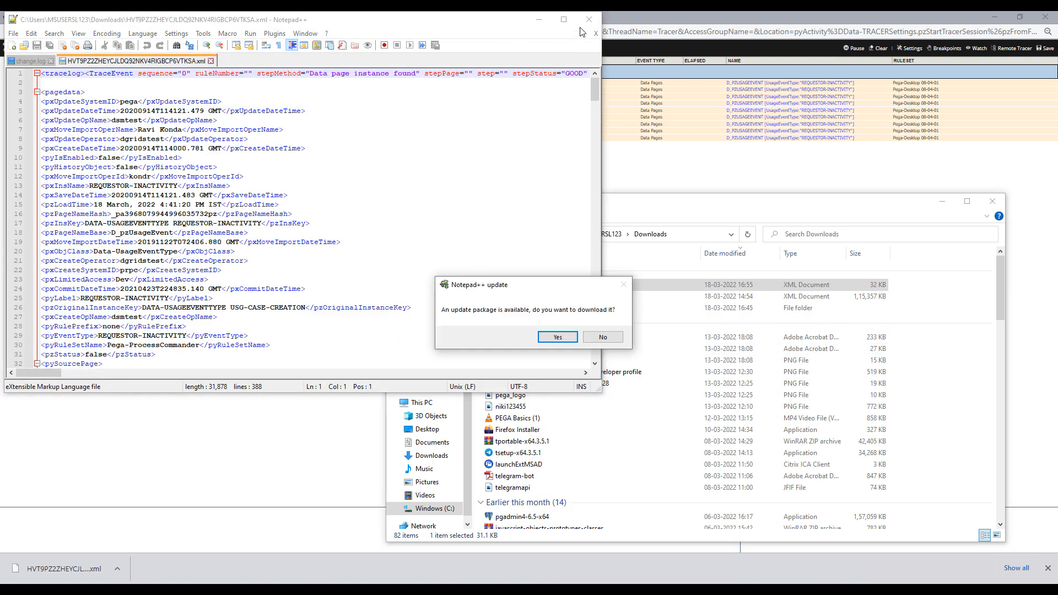
{"action": "left_click", "coordinate": [604, 337]}
- Review the Data Pages TraceEvent records in maximized Notepad++, then minimize it
{"action": "left_click", "coordinate": [564, 20]}
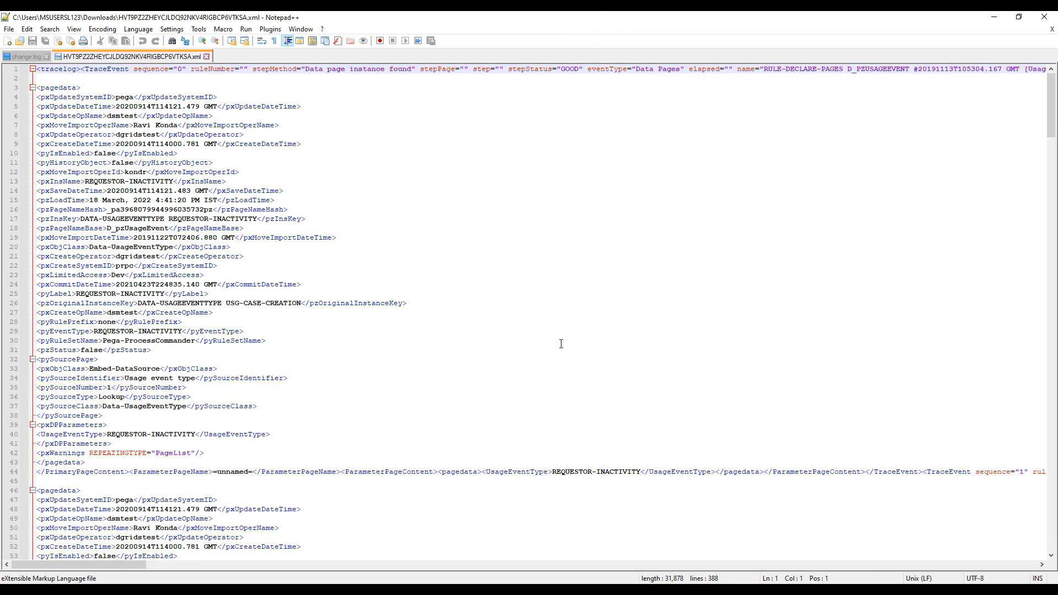
{"action": "scroll", "coordinate": [245, 115], "scroll_direction": "down", "scroll_amount": 20}
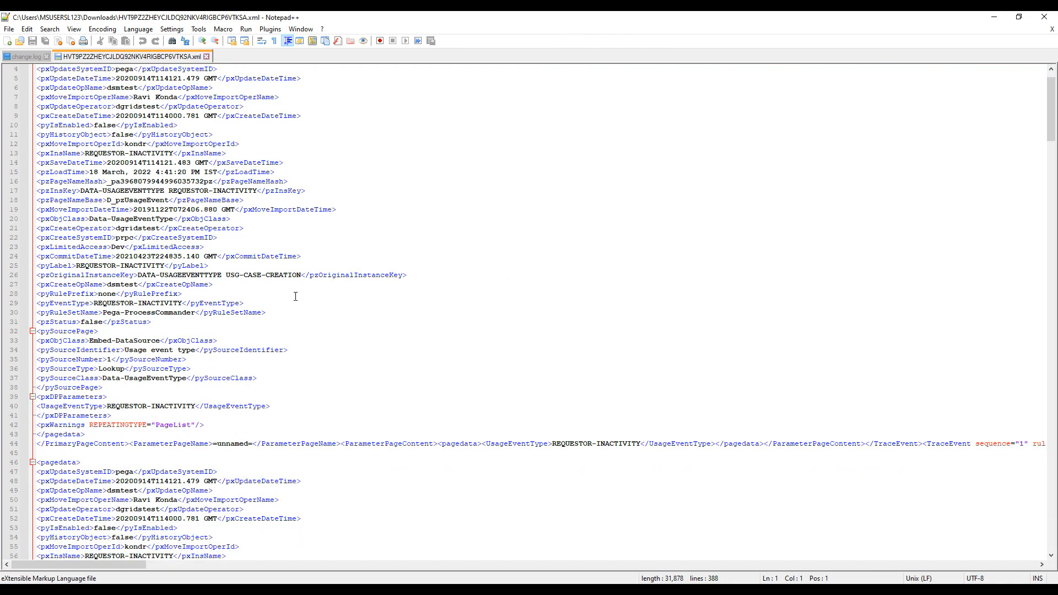
{"action": "scroll", "coordinate": [304, 314], "scroll_direction": "down", "scroll_amount": 20}
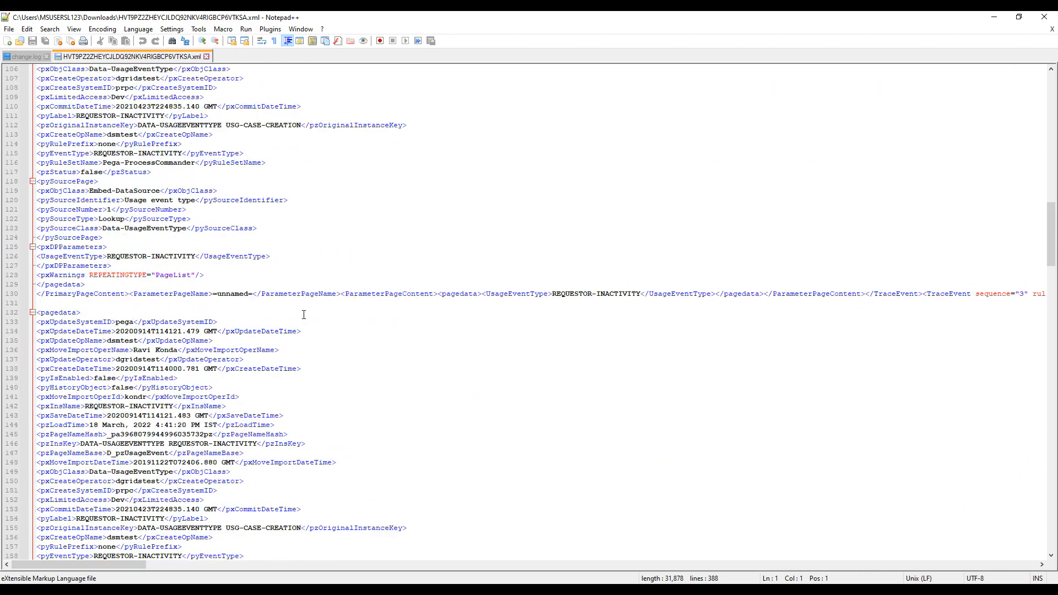
{"action": "scroll", "coordinate": [334, 427], "scroll_direction": "down", "scroll_amount": 20}
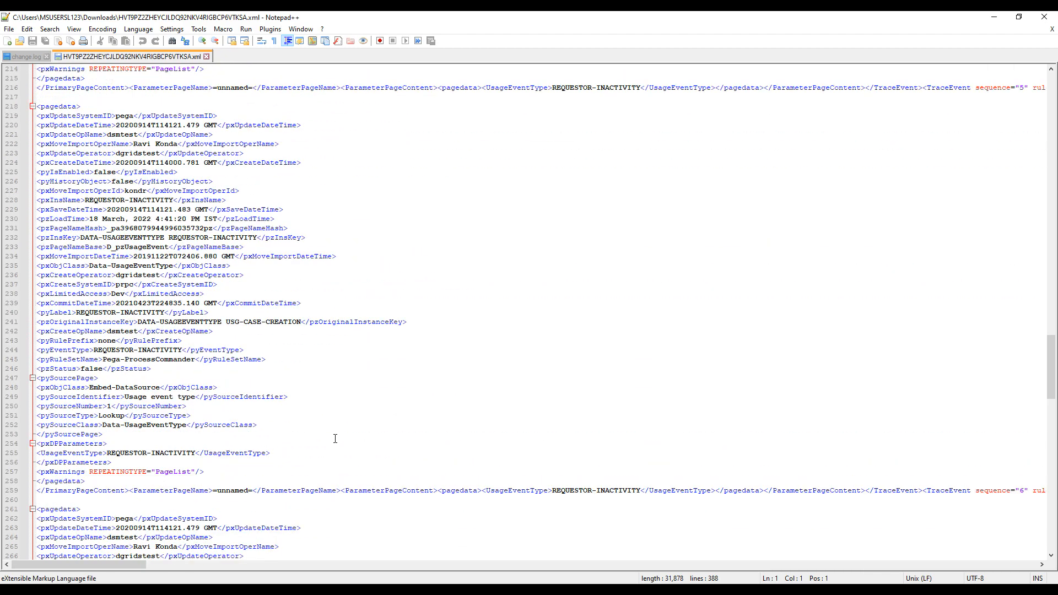
{"action": "scroll", "coordinate": [557, 388], "scroll_direction": "down", "scroll_amount": 20}
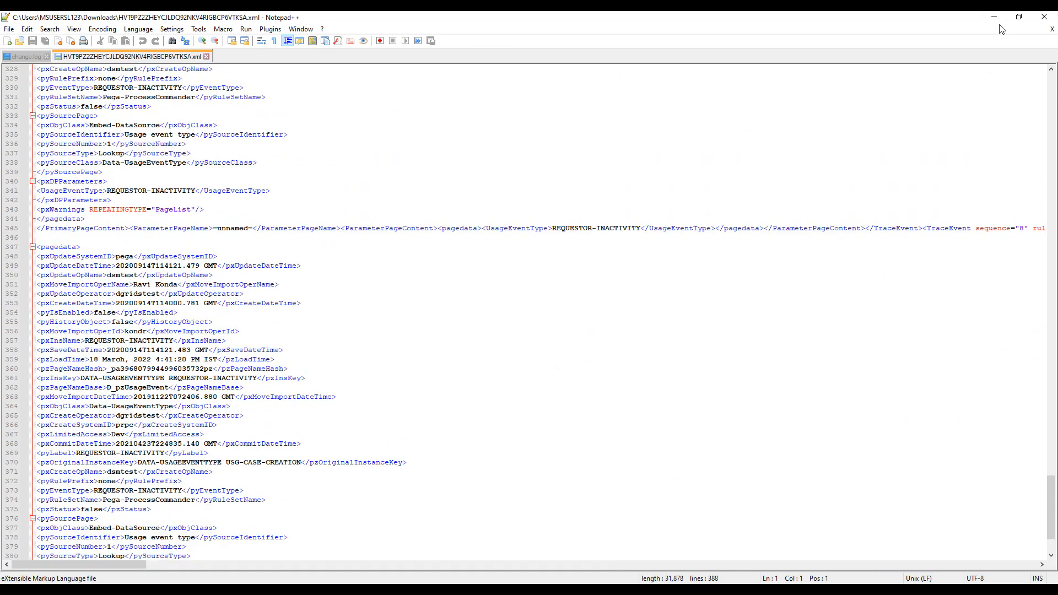
{"action": "scroll", "coordinate": [1000, 24], "scroll_direction": "up", "scroll_amount": 7}
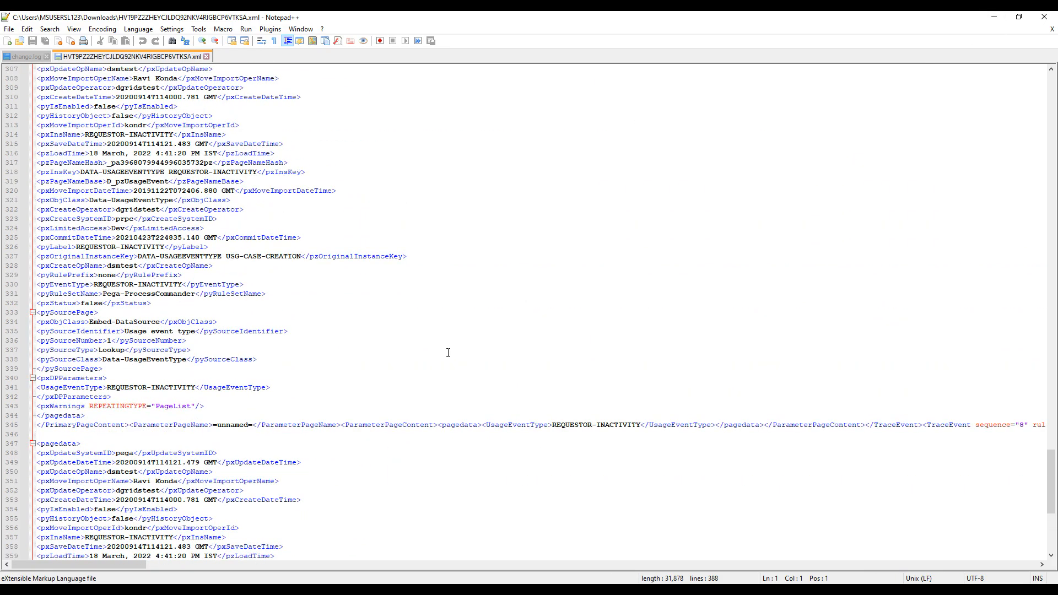
{"action": "left_click", "coordinate": [997, 19]}
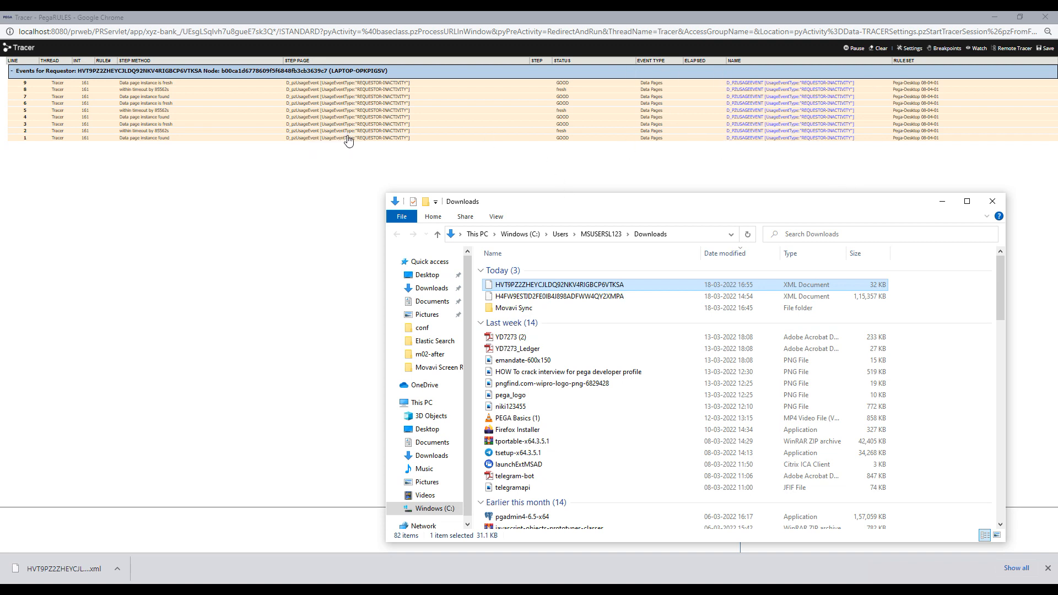
- Close the Downloads window and open the Remote Tracer connection dialog
{"action": "left_click", "coordinate": [993, 201]}
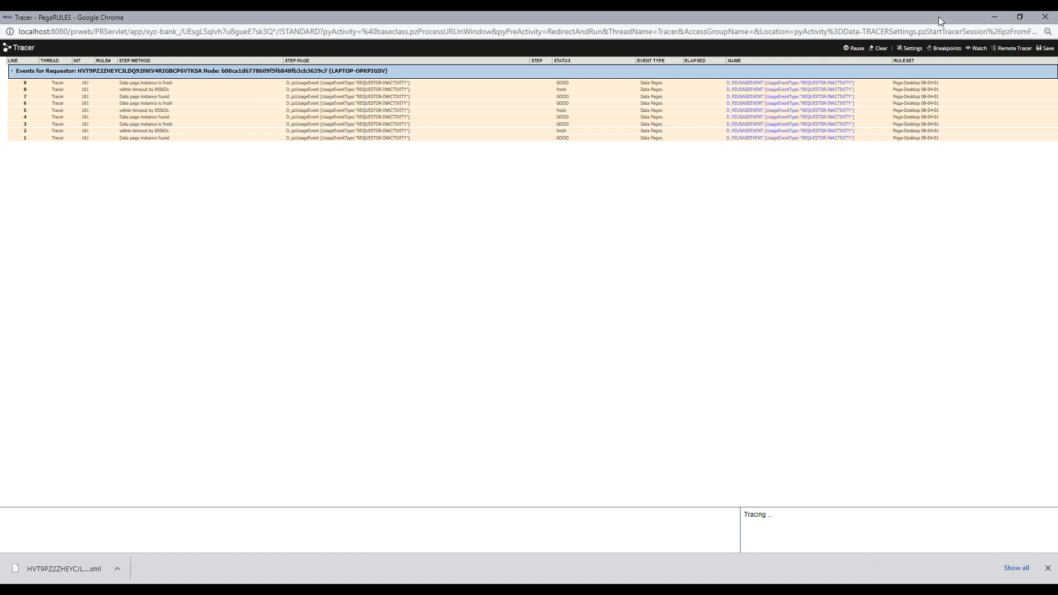
{"action": "left_click", "coordinate": [1010, 53]}
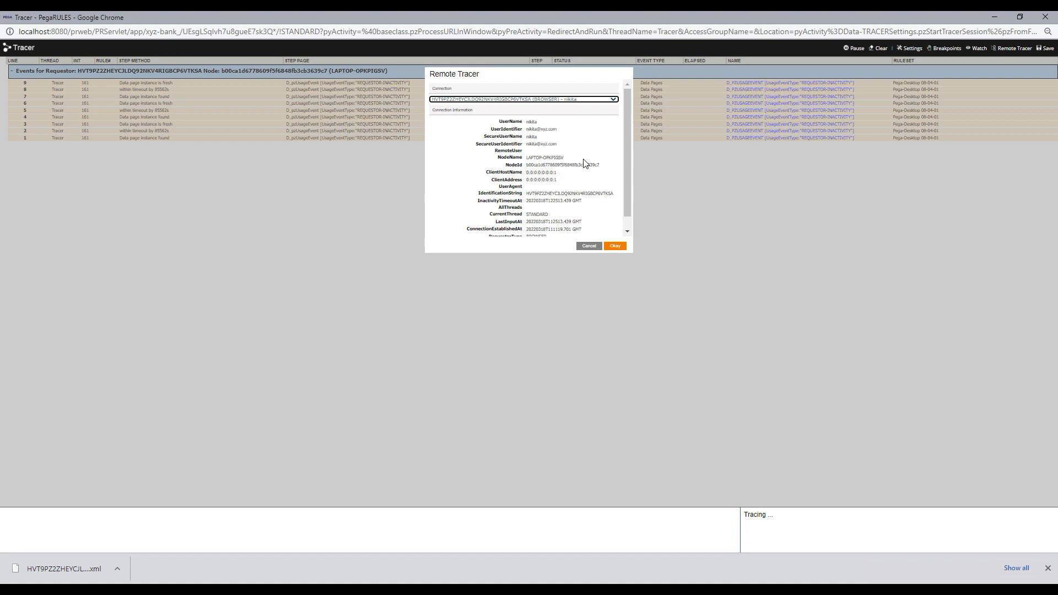
- Connect the Remote Tracer to a different BATCH requestor from the Connection list
{"action": "left_click", "coordinate": [497, 99]}
{"action": "scroll", "coordinate": [599, 175], "scroll_direction": "down", "scroll_amount": 3}
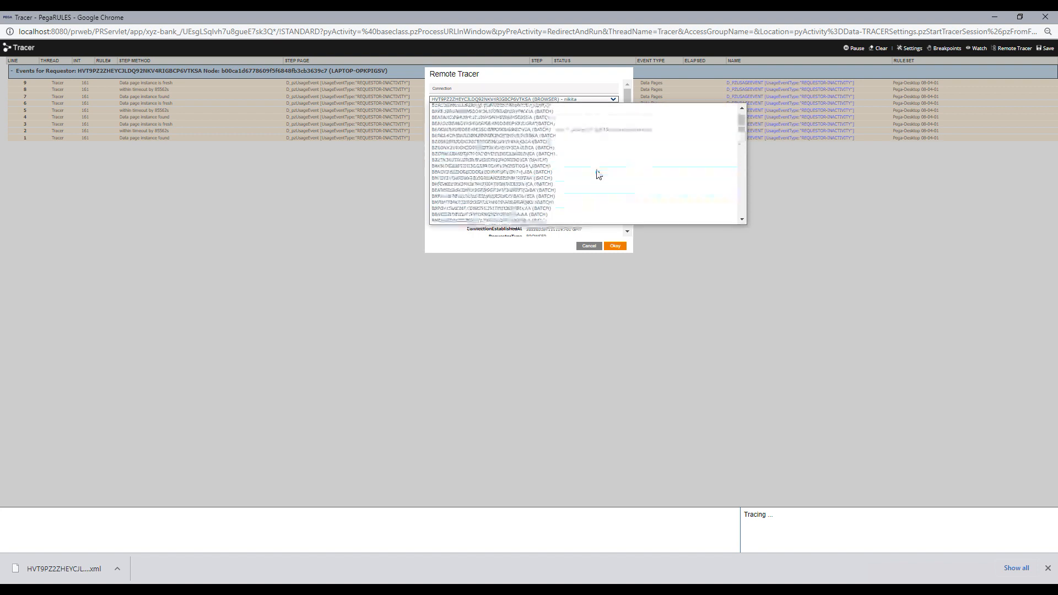
{"action": "mouse_move", "coordinate": [745, 132]}
{"action": "left_mouse_down"}
{"action": "mouse_move", "coordinate": [747, 216]}
{"action": "mouse_move", "coordinate": [726, 125]}
{"action": "left_mouse_up"}
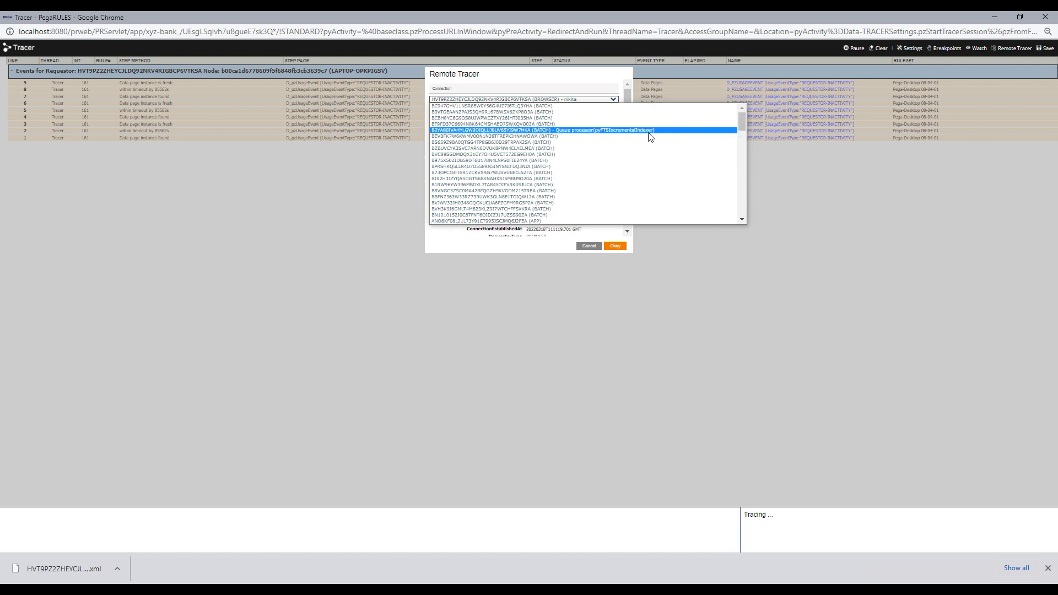
{"action": "scroll", "coordinate": [633, 141], "scroll_direction": "down", "scroll_amount": 4}
{"action": "scroll", "coordinate": [567, 166], "scroll_direction": "down", "scroll_amount": 2}
{"action": "scroll", "coordinate": [576, 195], "scroll_direction": "down", "scroll_amount": 2}
{"action": "left_click", "coordinate": [534, 182]}
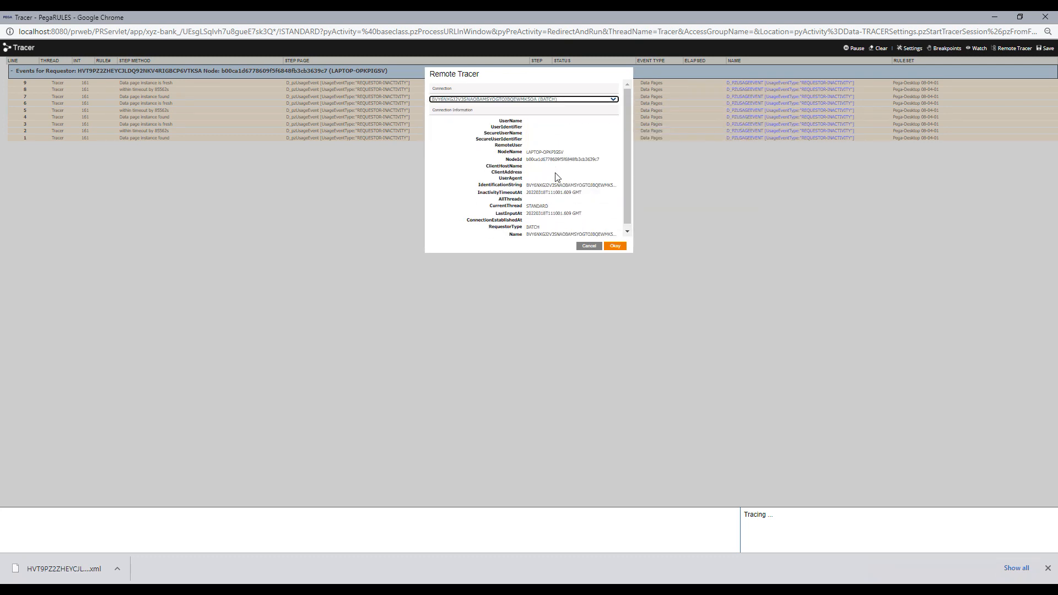
{"action": "left_click", "coordinate": [563, 104]}
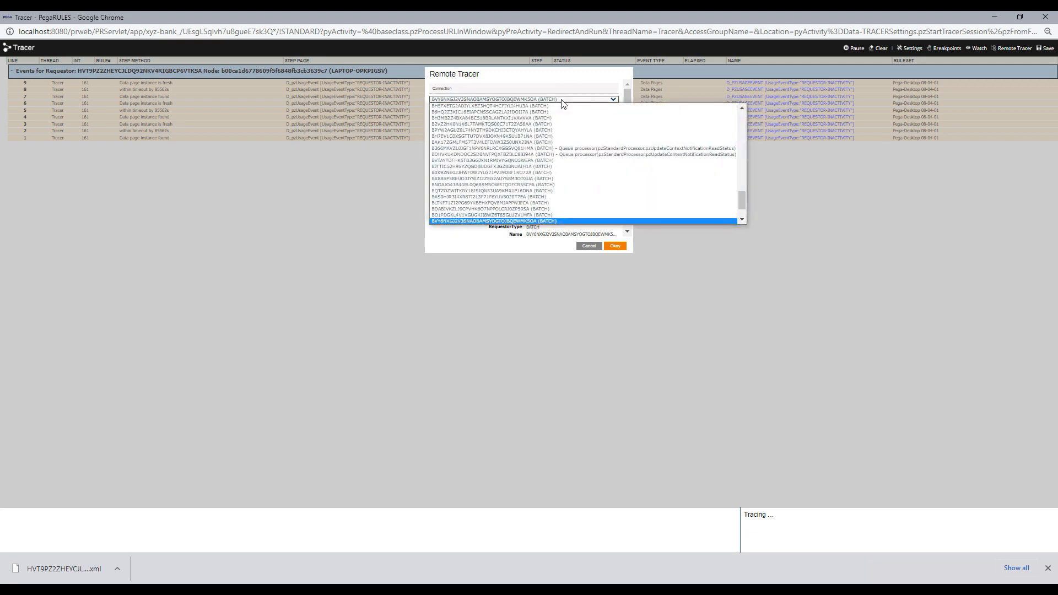
{"action": "scroll", "coordinate": [606, 132], "scroll_direction": "up", "scroll_amount": 5}
{"action": "left_click_drag", "start_coordinate": [742, 144], "coordinate": [735, 205]}
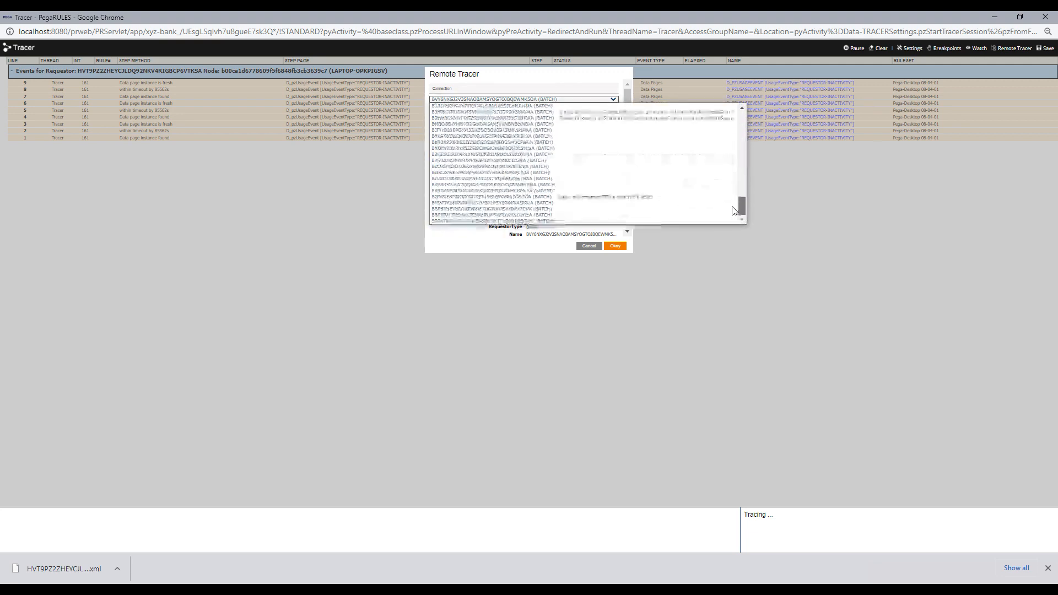
{"action": "left_click", "coordinate": [553, 213]}
{"action": "left_click", "coordinate": [615, 246]}
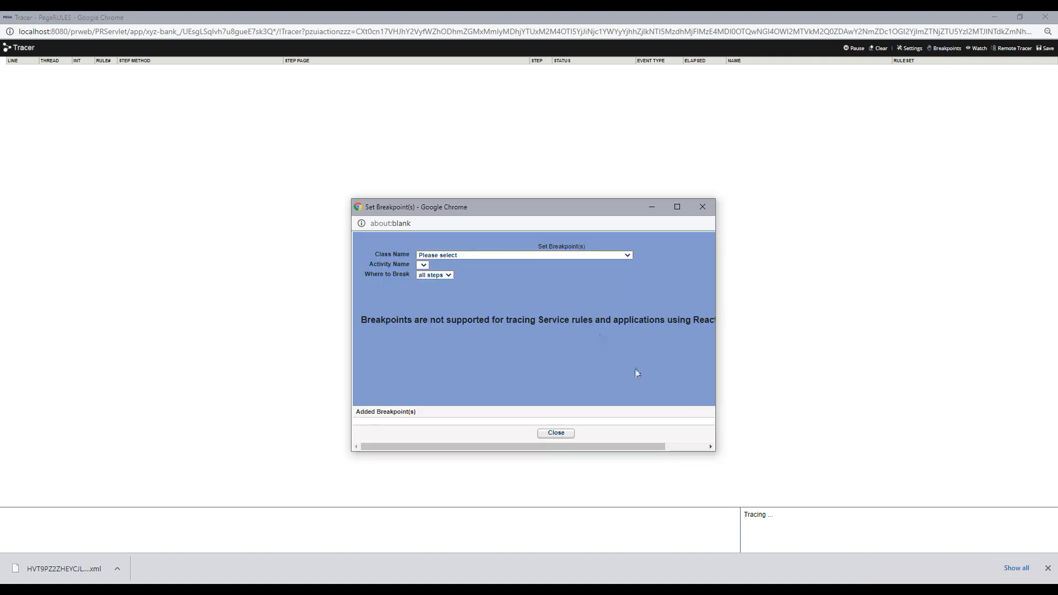
- Close the Set Breakpoint(s) window and then the Tracer window
{"action": "left_click", "coordinate": [700, 208]}
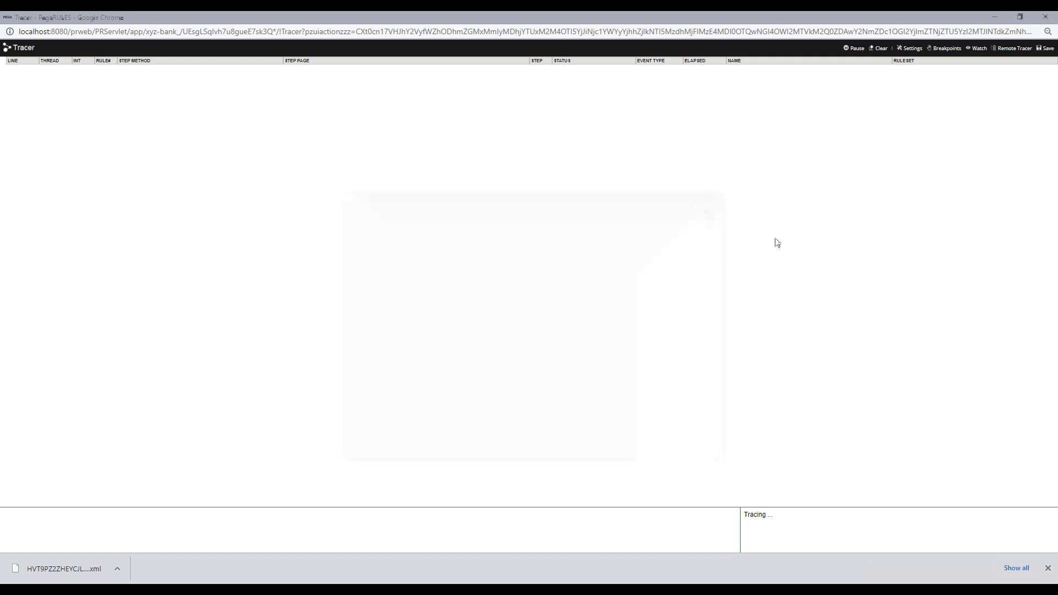
{"action": "left_click", "coordinate": [1047, 19]}
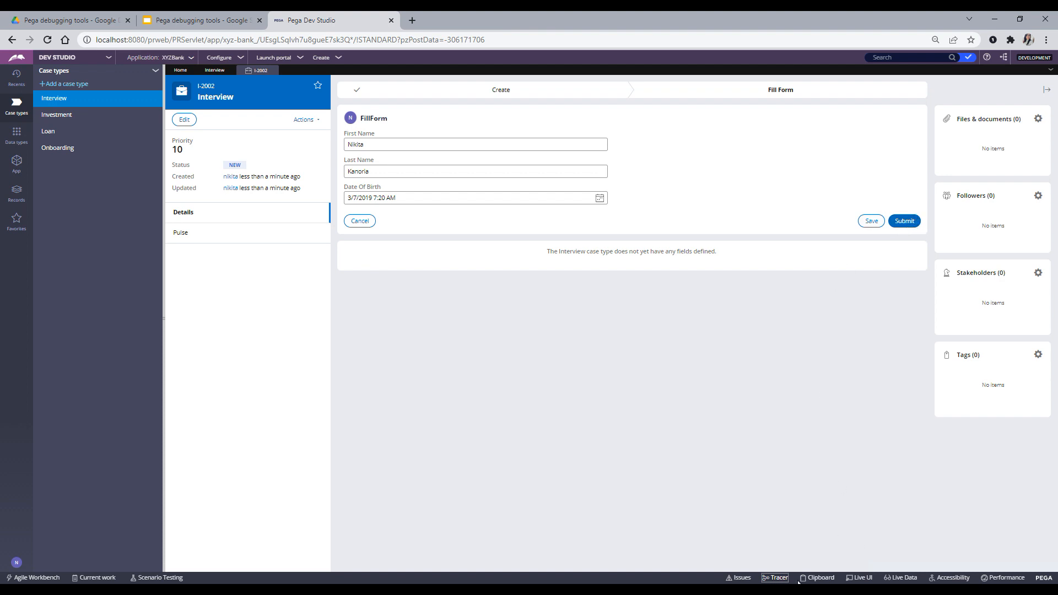
- Submit the FillForm assignment, then bring the Tracer window back and maximize it
{"action": "left_click", "coordinate": [777, 578]}
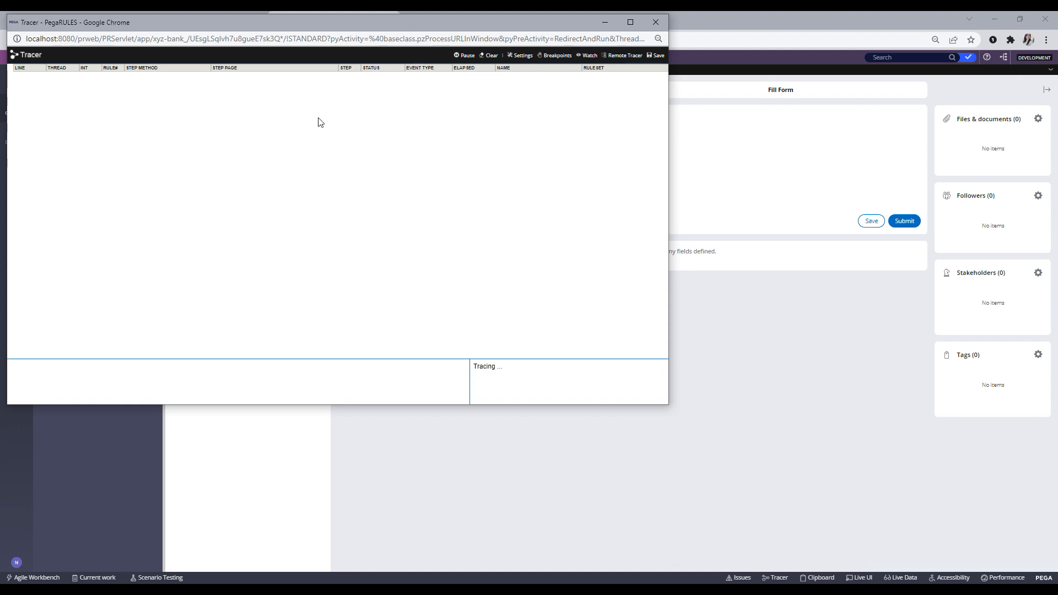
{"action": "left_click_drag", "start_coordinate": [481, 21], "coordinate": [435, 77]}
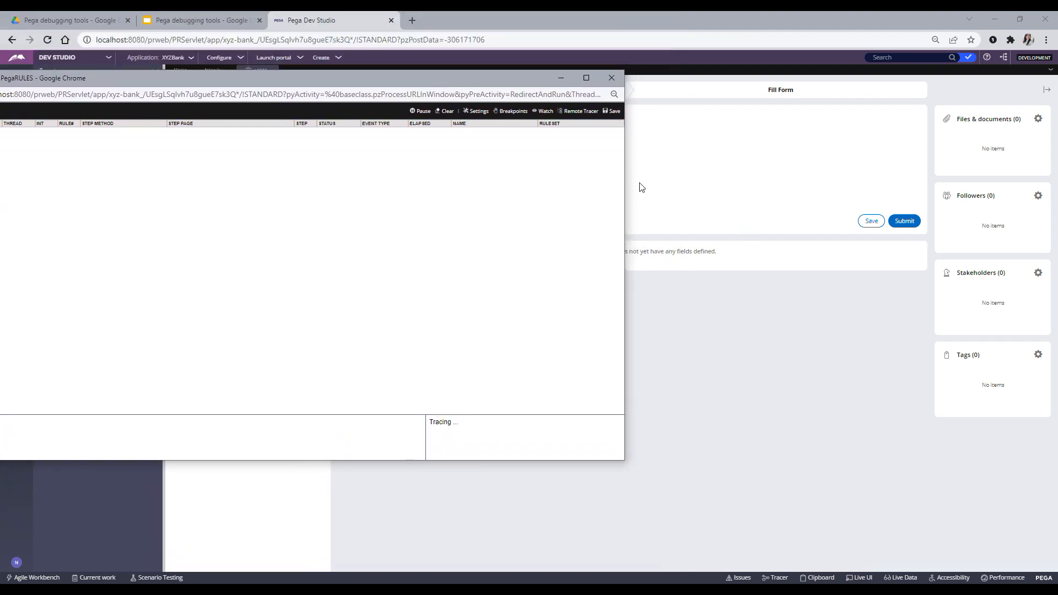
{"action": "left_click", "coordinate": [908, 225]}
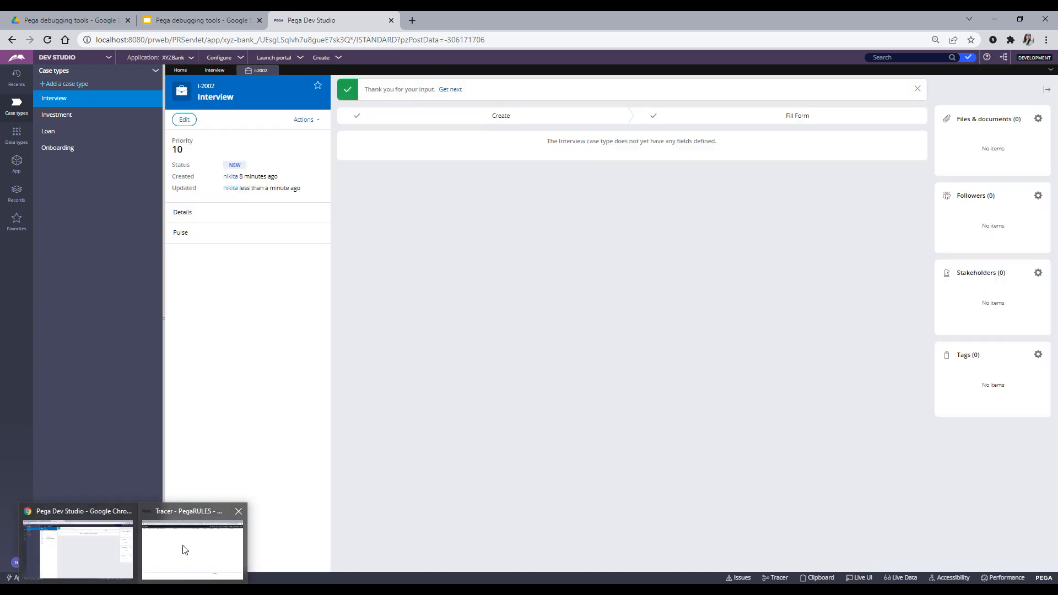
{"action": "left_click", "coordinate": [193, 551]}
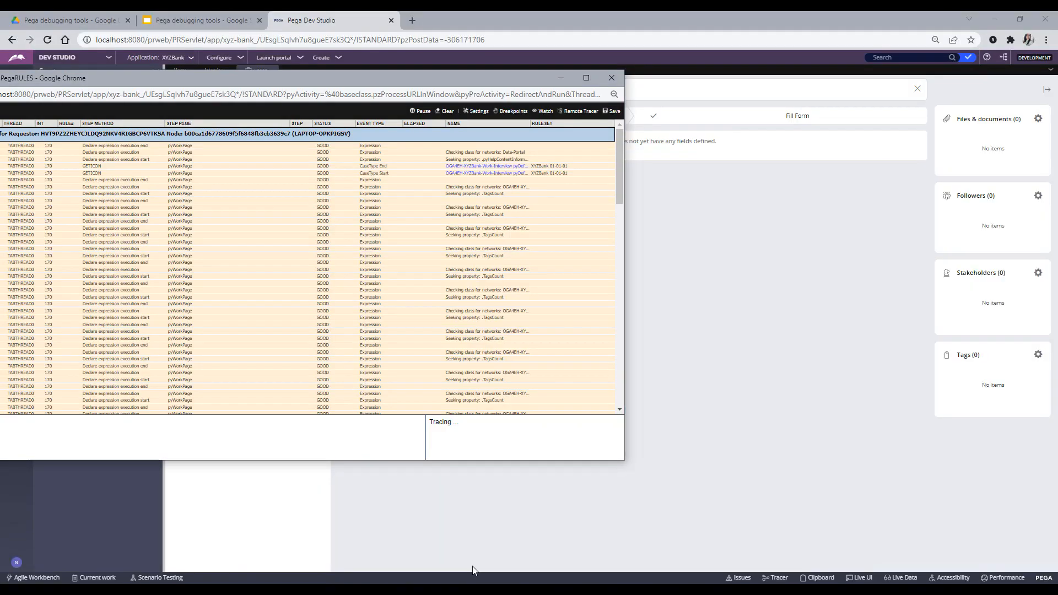
{"action": "left_click_drag", "start_coordinate": [382, 78], "coordinate": [663, 89]}
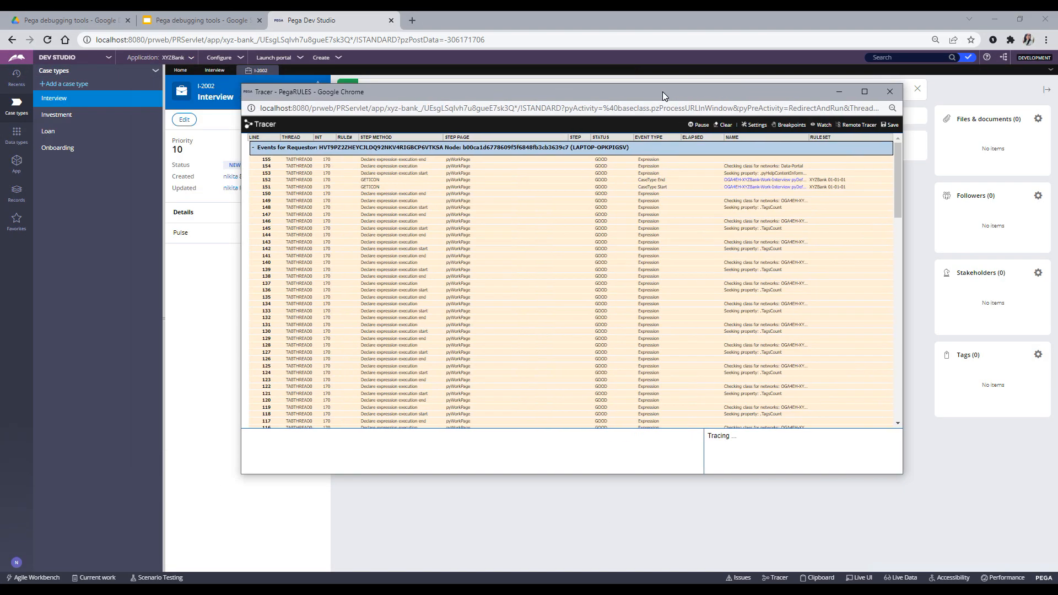
{"action": "left_click", "coordinate": [865, 86]}
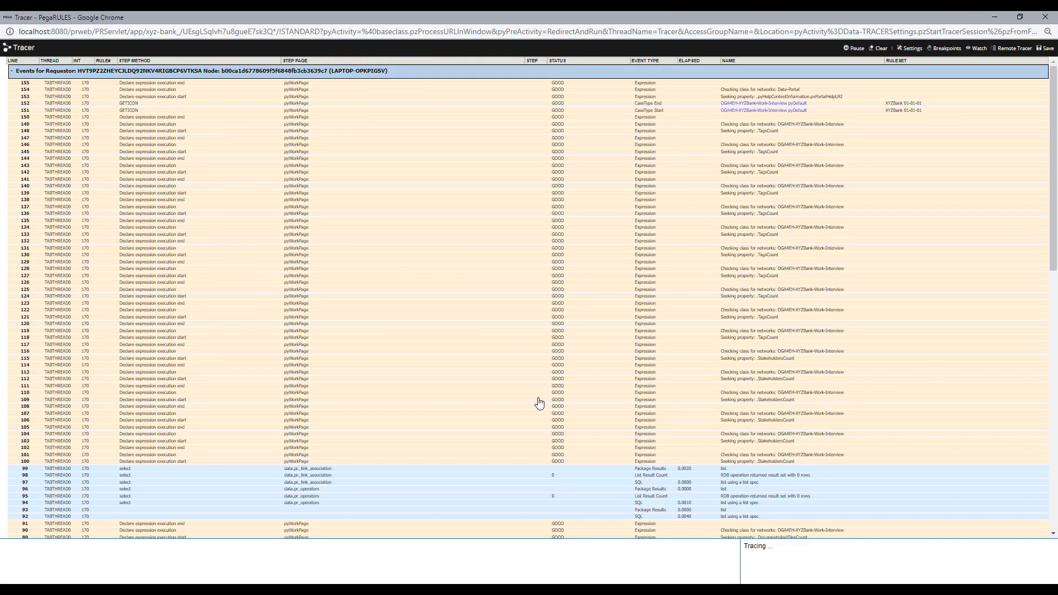
- Scroll through the roughly 155 Tracer events, then minimize the Tracer to reveal the case's thank-you message
{"action": "scroll", "coordinate": [540, 399], "scroll_direction": "down", "scroll_amount": 10}
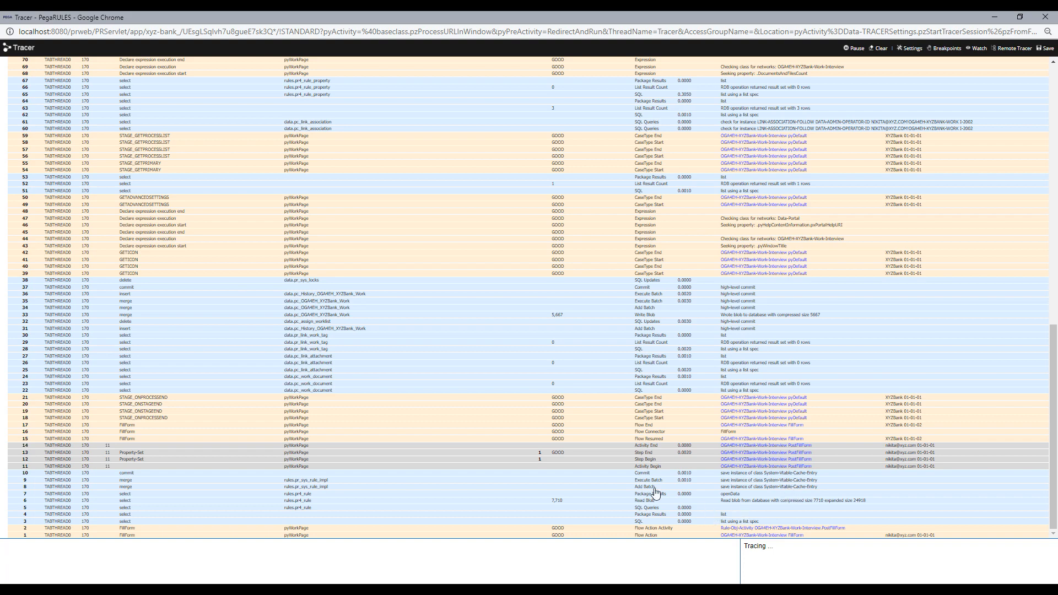
{"action": "scroll", "coordinate": [617, 478], "scroll_direction": "up", "scroll_amount": 10}
{"action": "scroll", "coordinate": [616, 478], "scroll_direction": "down", "scroll_amount": 10}
{"action": "scroll", "coordinate": [775, 512], "scroll_direction": "up", "scroll_amount": 7}
{"action": "scroll", "coordinate": [777, 512], "scroll_direction": "down", "scroll_amount": 7}
{"action": "left_click", "coordinate": [994, 17]}
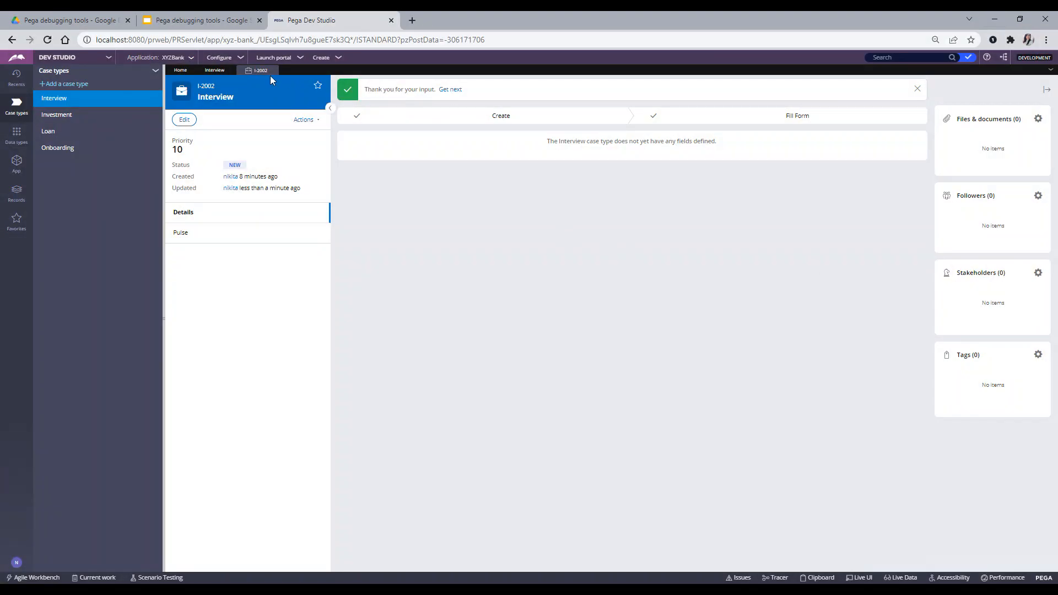
- Open the Interview case type's stages and go from the Fill Form stage to the FillForm flow
{"action": "left_click", "coordinate": [215, 70]}
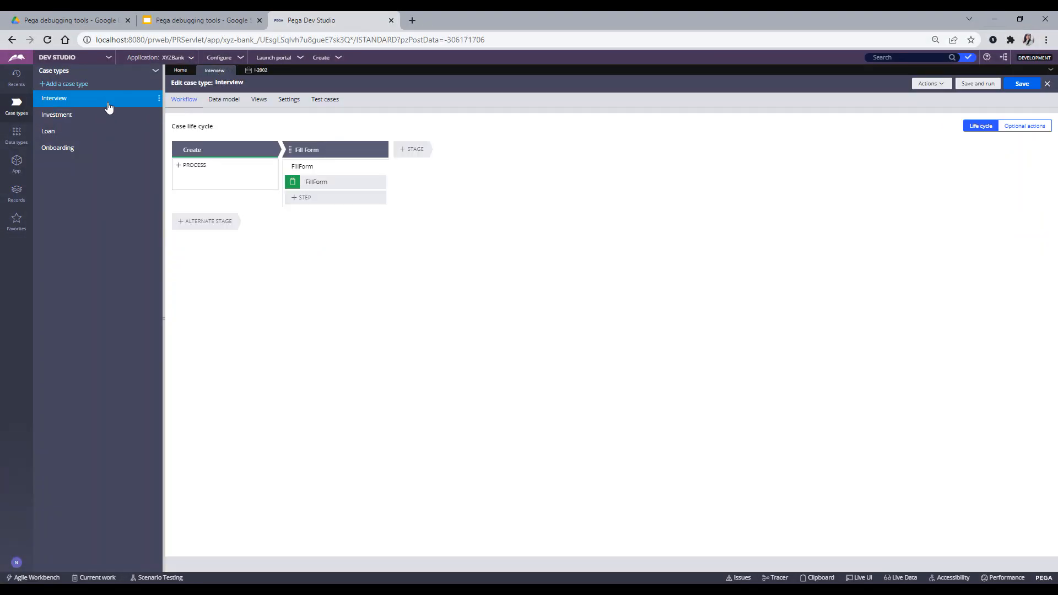
{"action": "left_click", "coordinate": [159, 98]}
{"action": "left_click", "coordinate": [169, 117]}
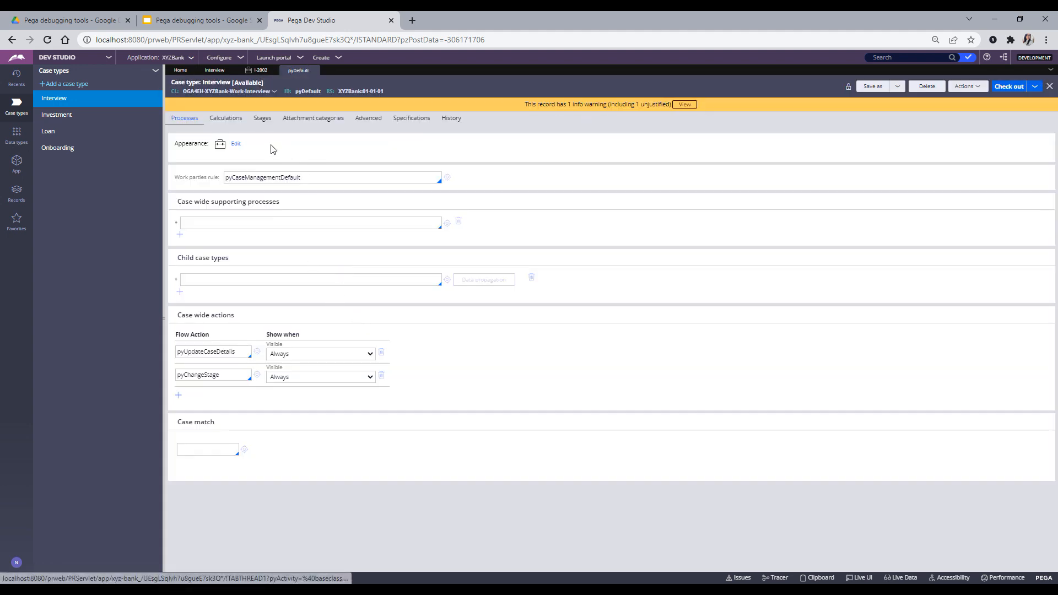
{"action": "left_click", "coordinate": [263, 120]}
{"action": "left_click", "coordinate": [215, 234]}
{"action": "scroll", "coordinate": [378, 435], "scroll_direction": "down", "scroll_amount": 1}
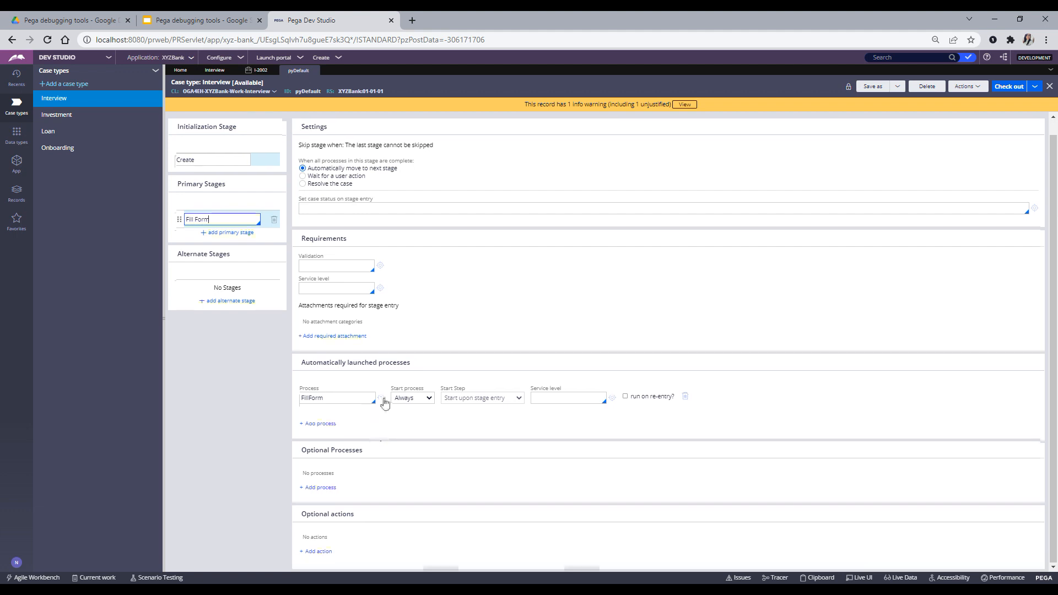
{"action": "left_click", "coordinate": [381, 398]}
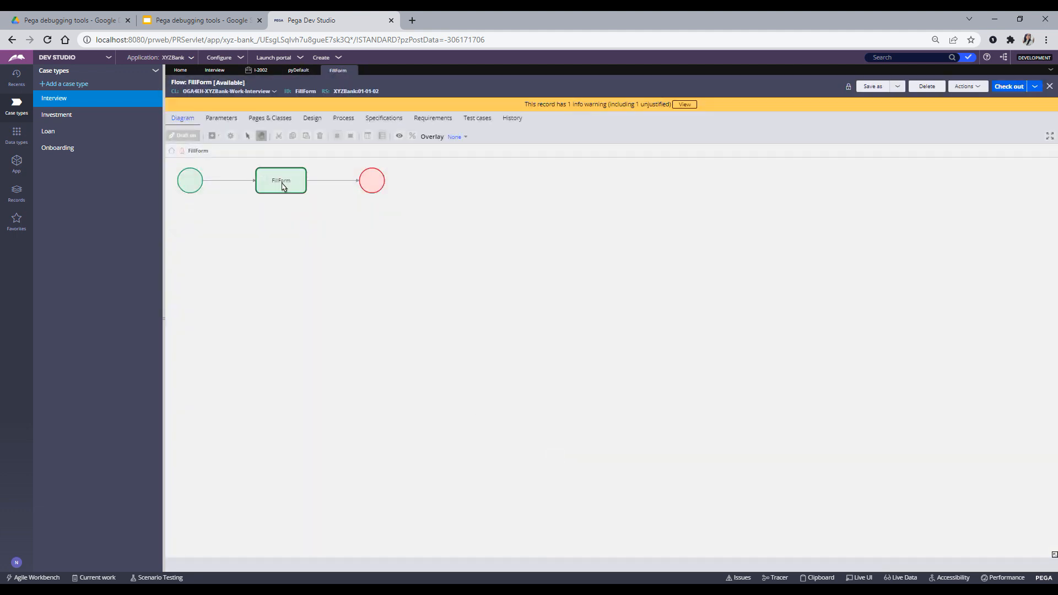
- Open the FillForm flow action from its connector and find the PostFillForm post-processing activity
{"action": "double_click", "coordinate": [331, 182]}
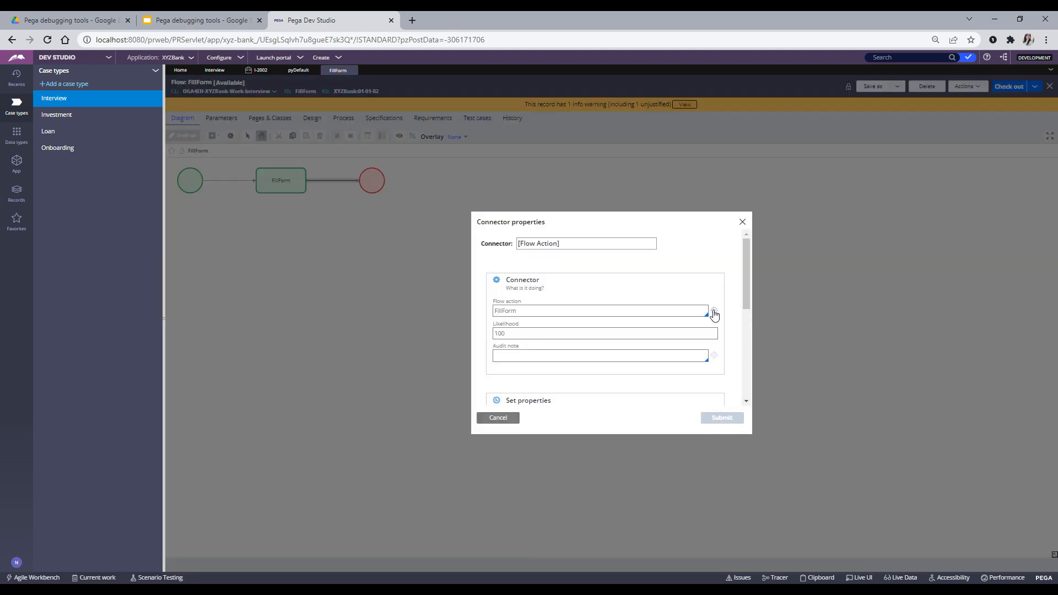
{"action": "left_click", "coordinate": [714, 312]}
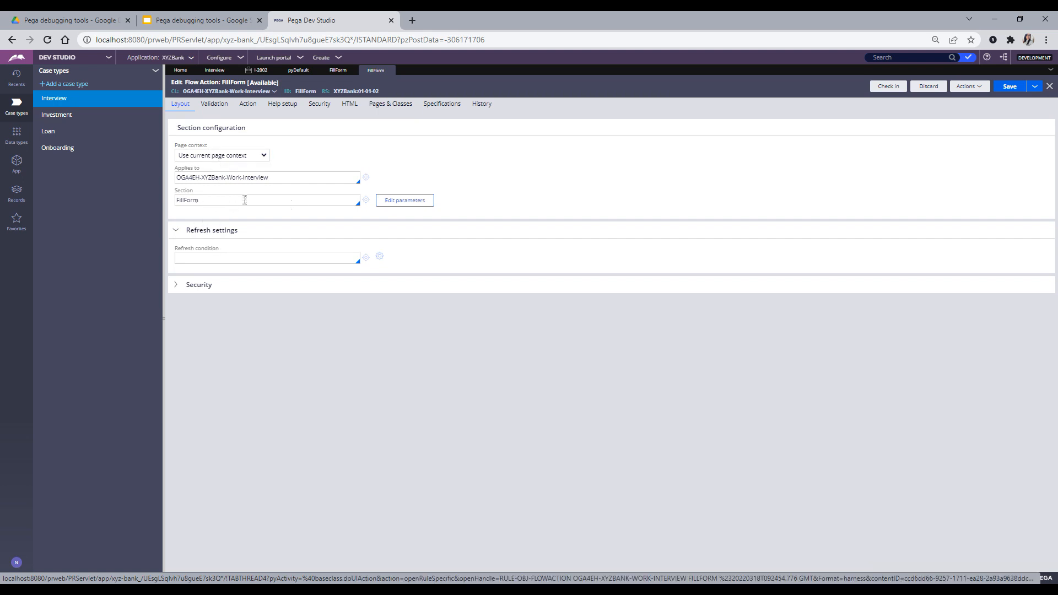
{"action": "left_click", "coordinate": [247, 104]}
{"action": "scroll", "coordinate": [348, 345], "scroll_direction": "down", "scroll_amount": 2}
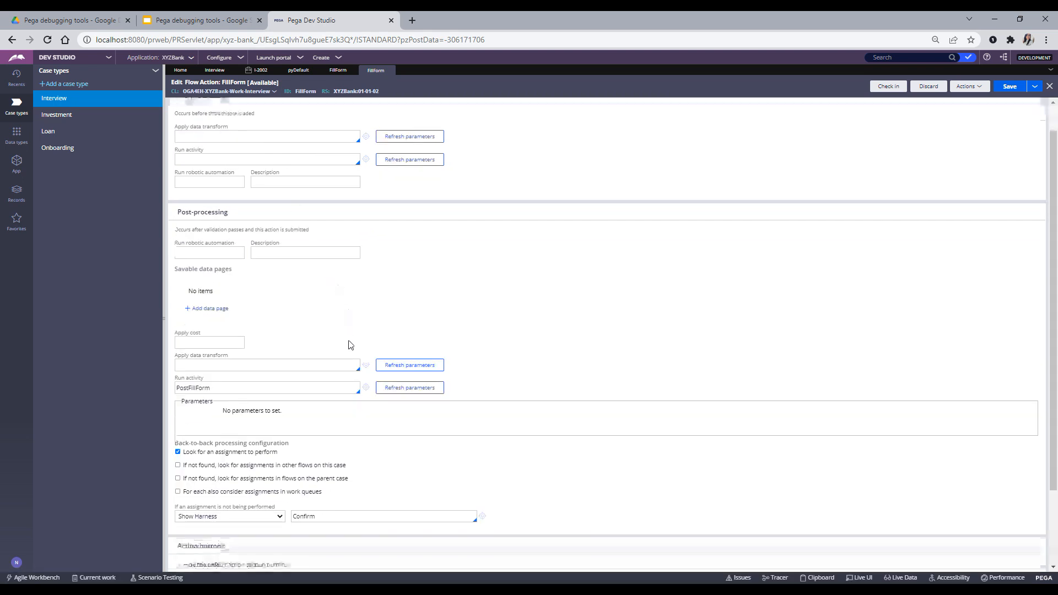
{"action": "left_click_drag", "start_coordinate": [221, 300], "coordinate": [180, 301]}
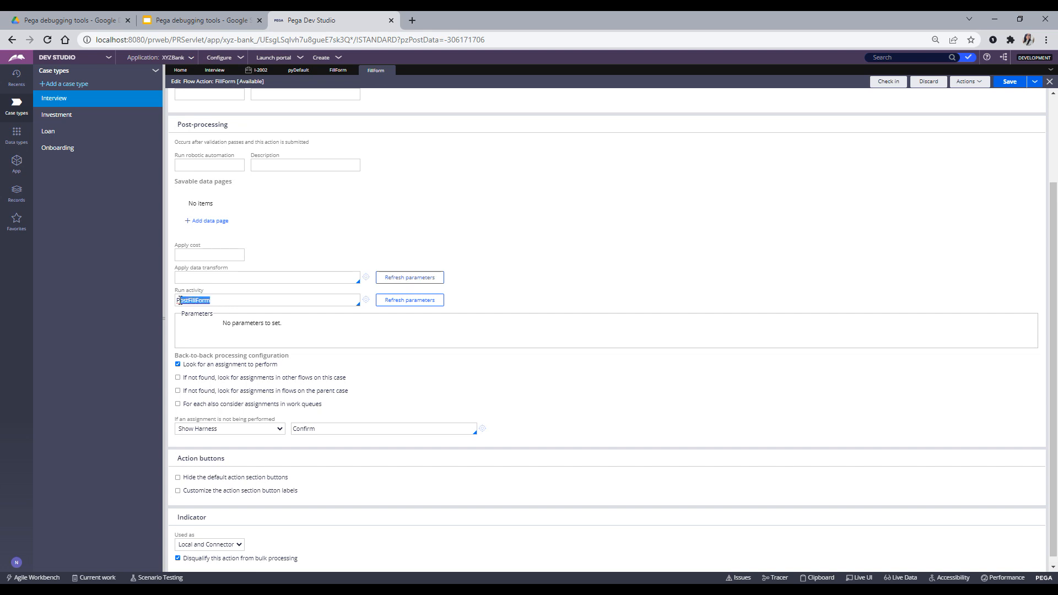
{"action": "left_click", "coordinate": [219, 300]}
{"action": "scroll", "coordinate": [293, 396], "scroll_direction": "up", "scroll_amount": 3}
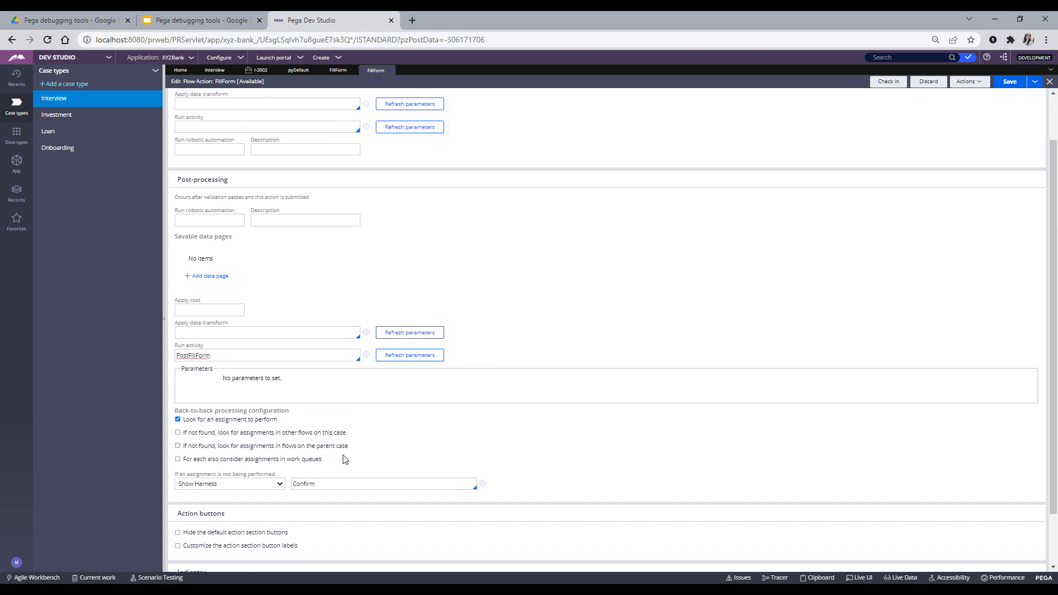
{"action": "scroll", "coordinate": [368, 492], "scroll_direction": "down", "scroll_amount": 2}
{"action": "left_click_drag", "start_coordinate": [216, 356], "coordinate": [178, 354]}
- Open the PostFillForm activity, expand its Property-Set step parameters, and return to the Tracer
{"action": "left_click", "coordinate": [365, 355]}
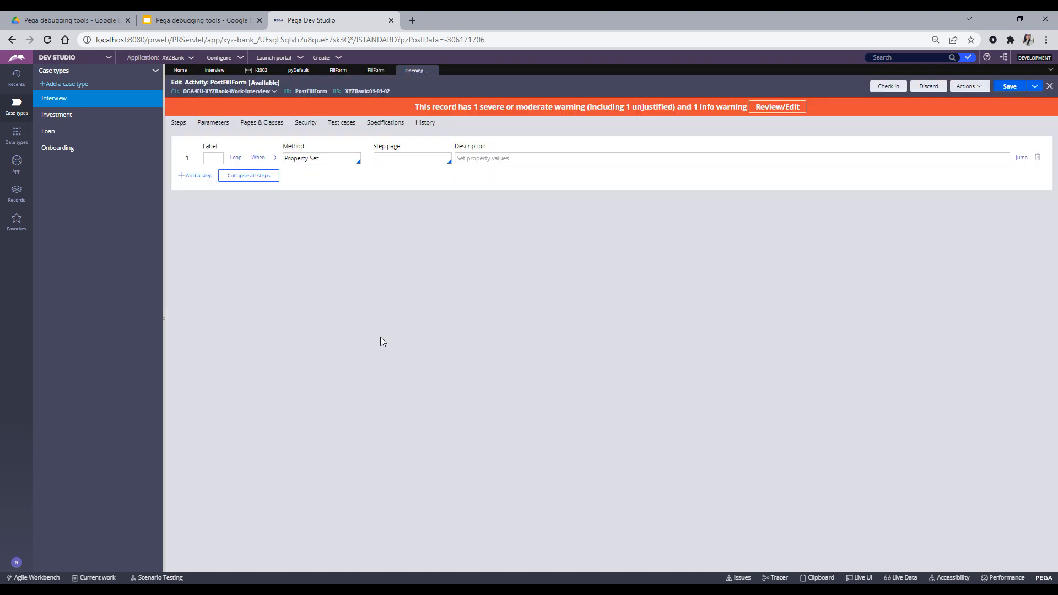
{"action": "left_click", "coordinate": [274, 158]}
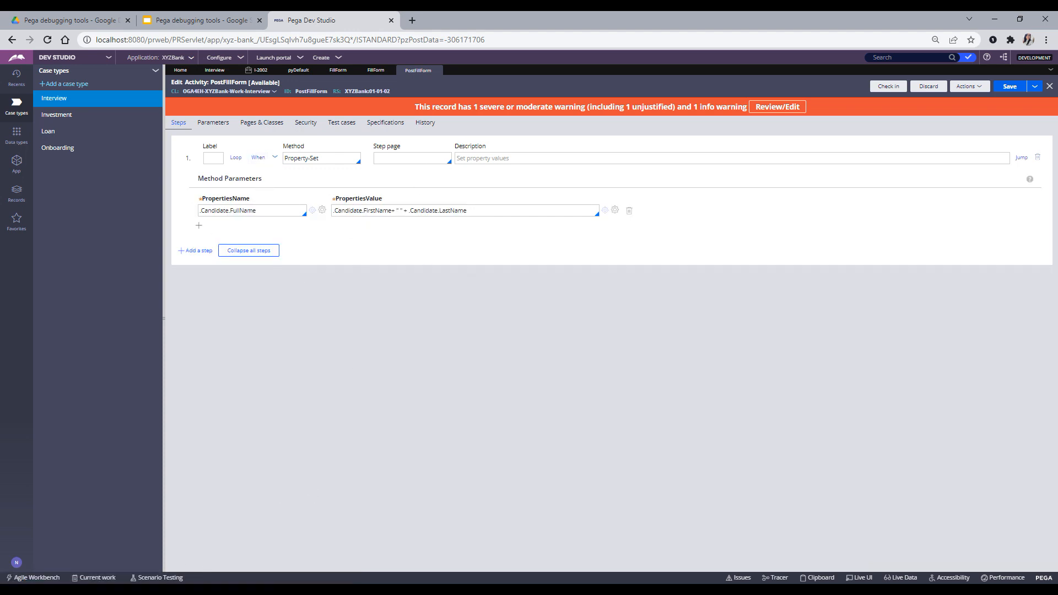
{"action": "left_click", "coordinate": [213, 554]}
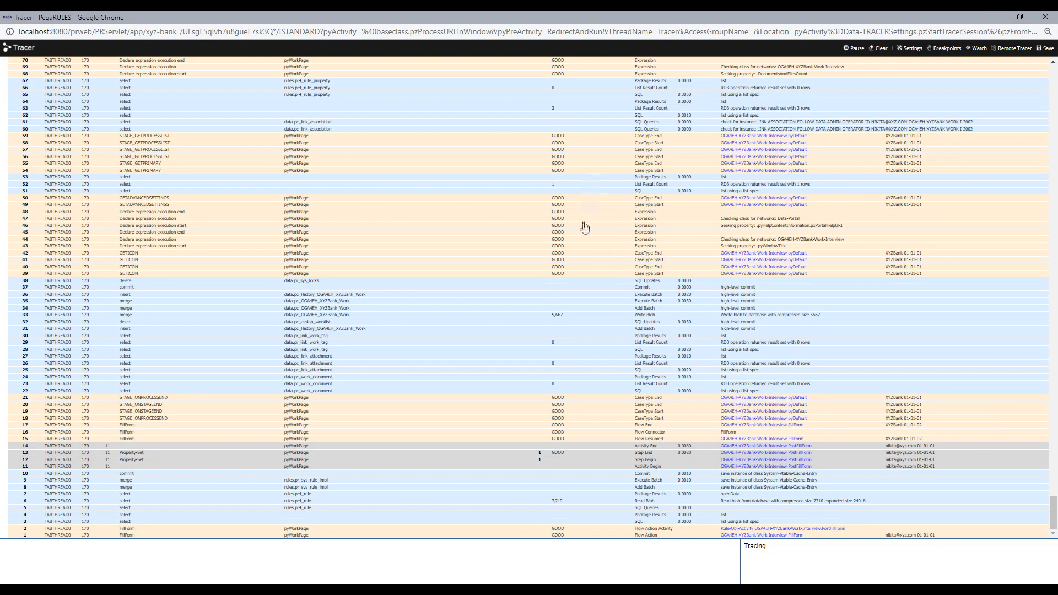
- Search the Tracer for 'postfillfo' to highlight the PostFillForm events
{"action": "key", "text": "ctrl+f"}
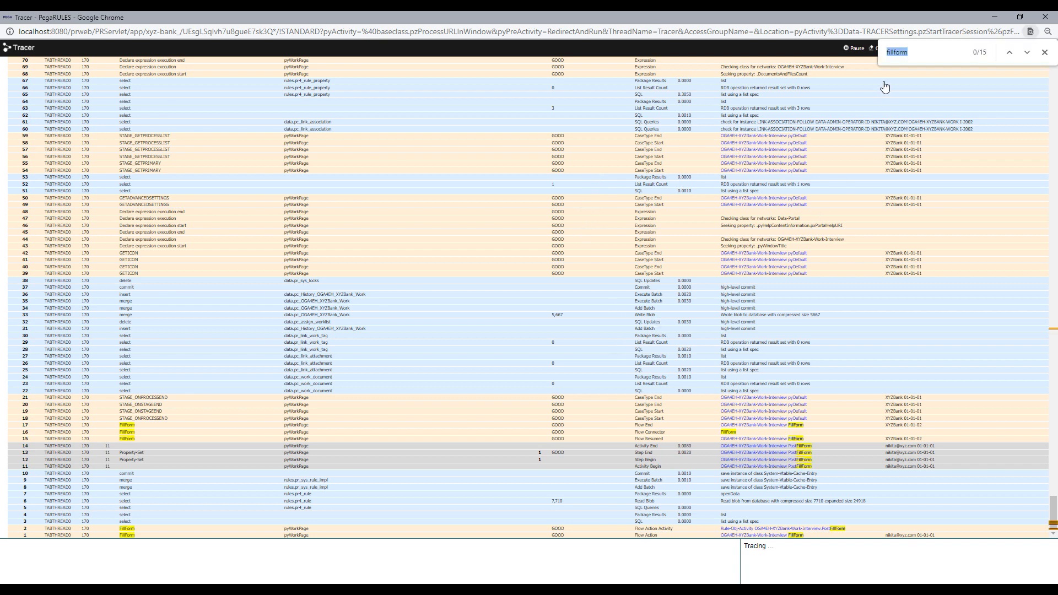
{"action": "left_click", "coordinate": [914, 54]}
{"action": "type", "text": "post"}
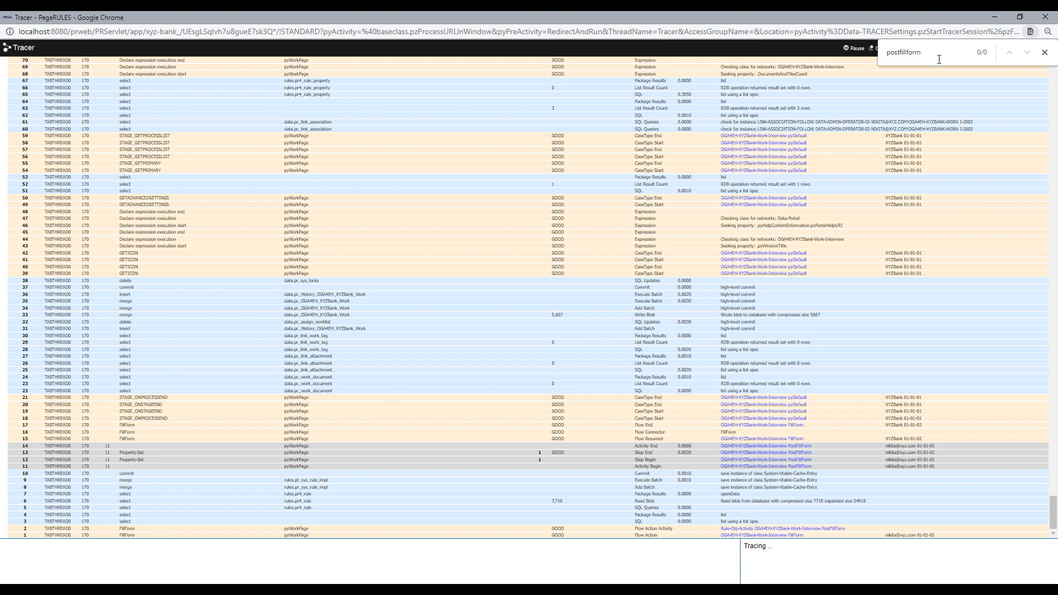
{"action": "key", "text": "BackSpace"}
{"action": "key", "text": "BackSpace"}
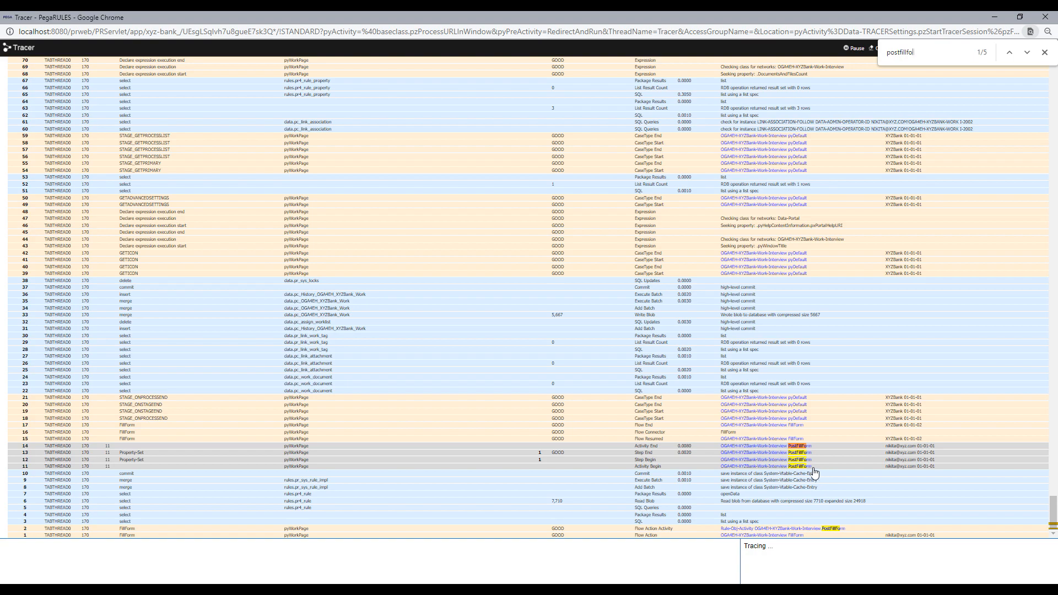
- Compare Dev Studio with the Tracer, closing the PostFillForm activity record along the way
{"action": "left_click", "coordinate": [995, 17]}
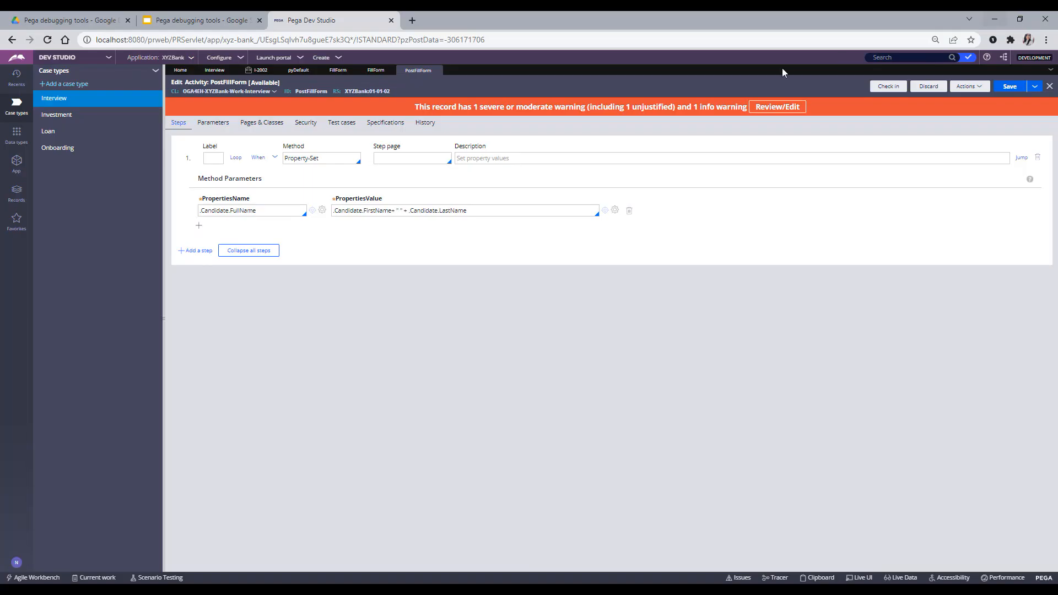
{"action": "left_click", "coordinate": [437, 71]}
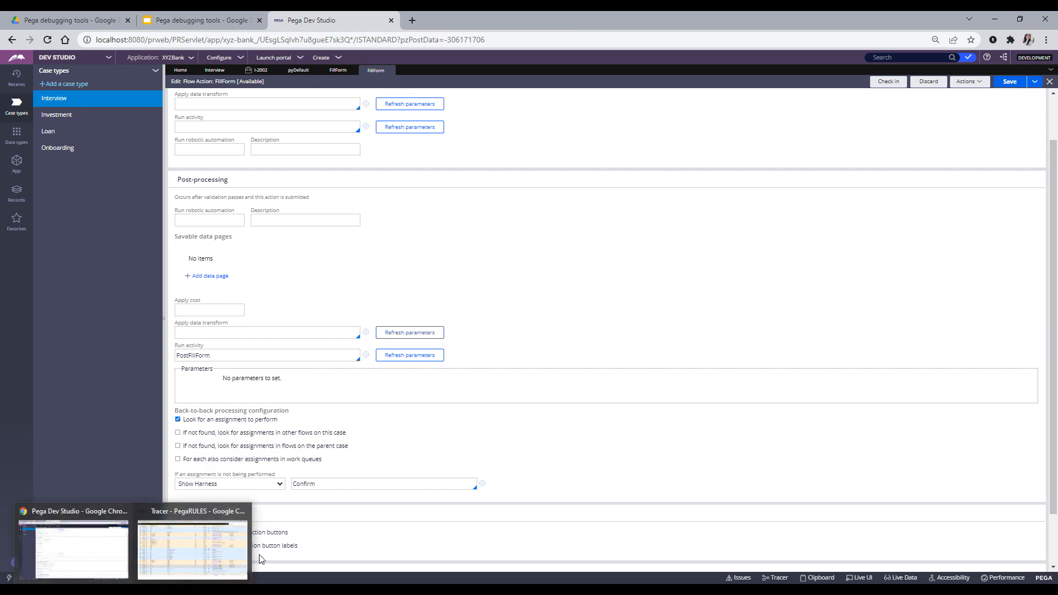
{"action": "left_click", "coordinate": [220, 557]}
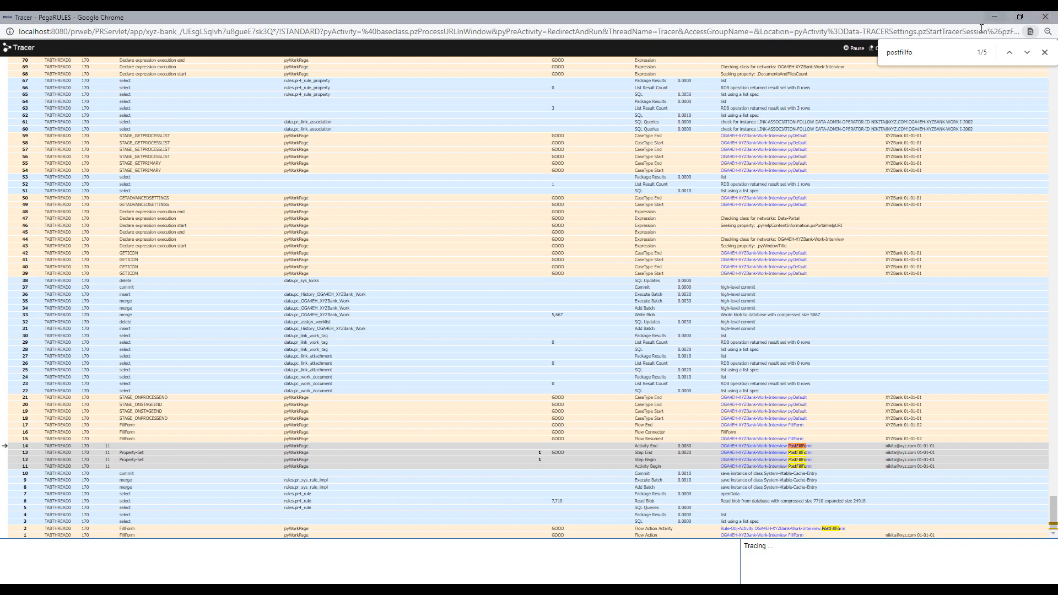
{"action": "left_click", "coordinate": [994, 16]}
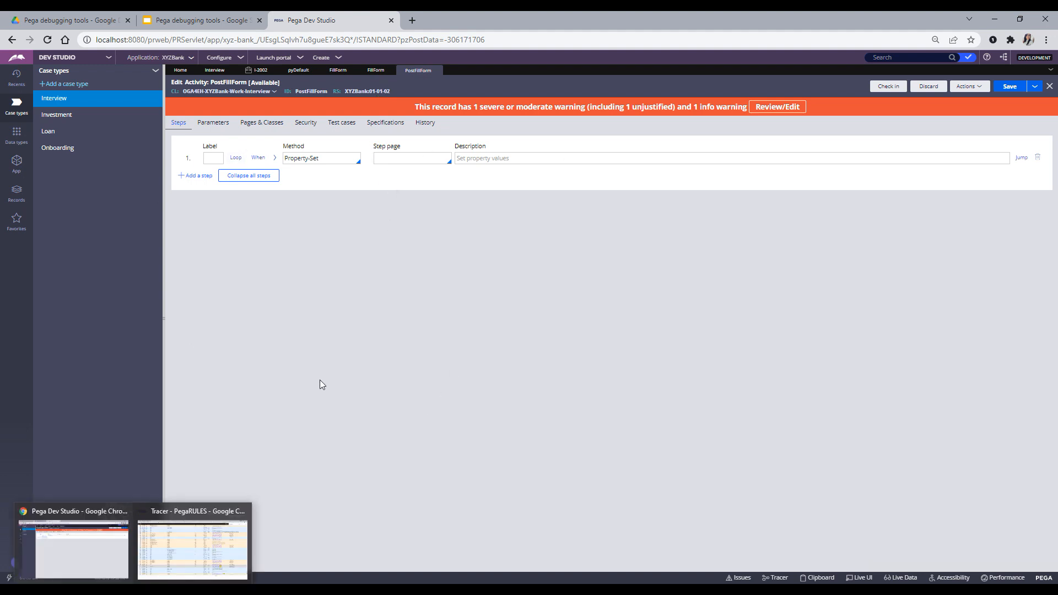
{"action": "left_click", "coordinate": [210, 553]}
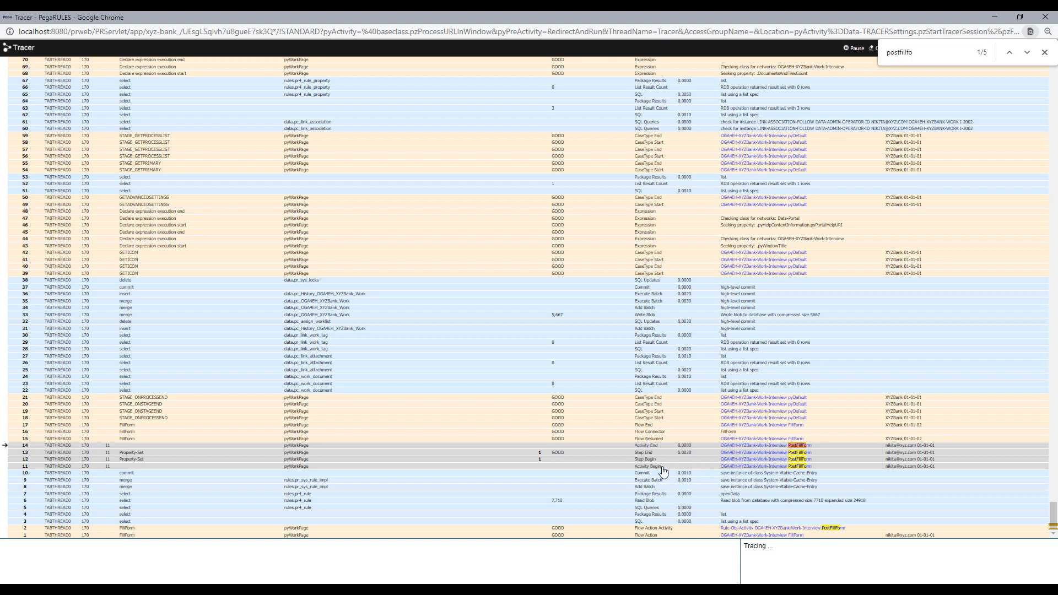
{"action": "left_click", "coordinate": [639, 467]}
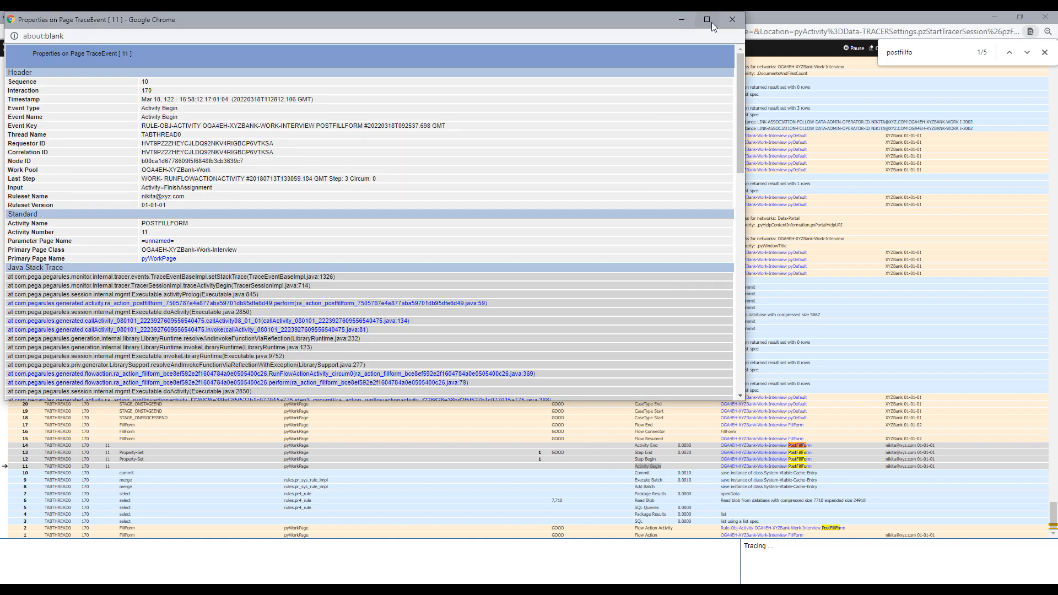
{"action": "left_click", "coordinate": [732, 19]}
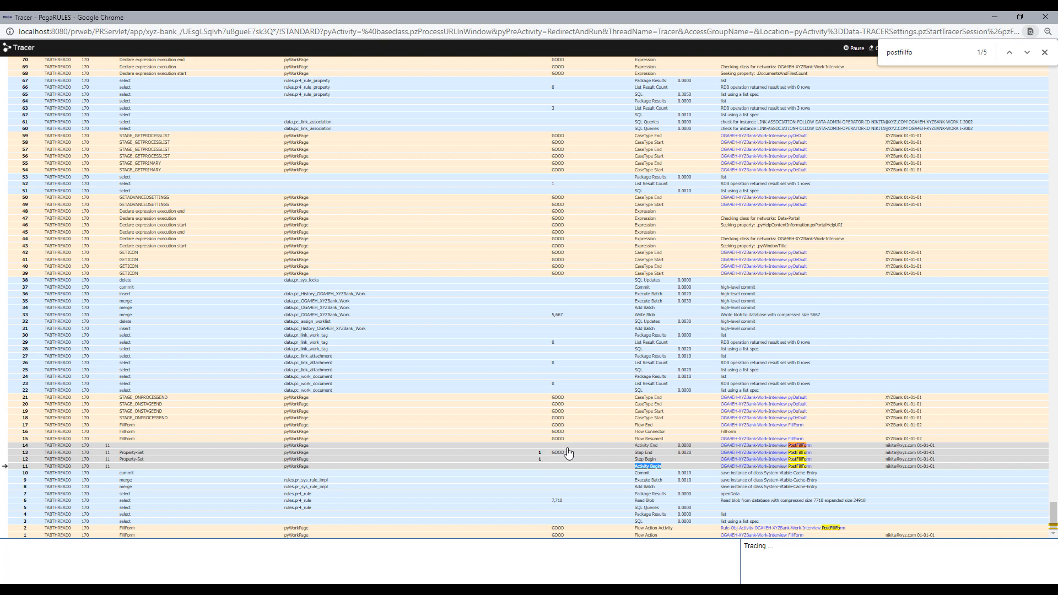
{"action": "left_click_drag", "start_coordinate": [564, 456], "coordinate": [555, 458]}
{"action": "left_click", "coordinate": [557, 457]}
{"action": "left_click", "coordinate": [732, 19]}
{"action": "left_click", "coordinate": [563, 554]}
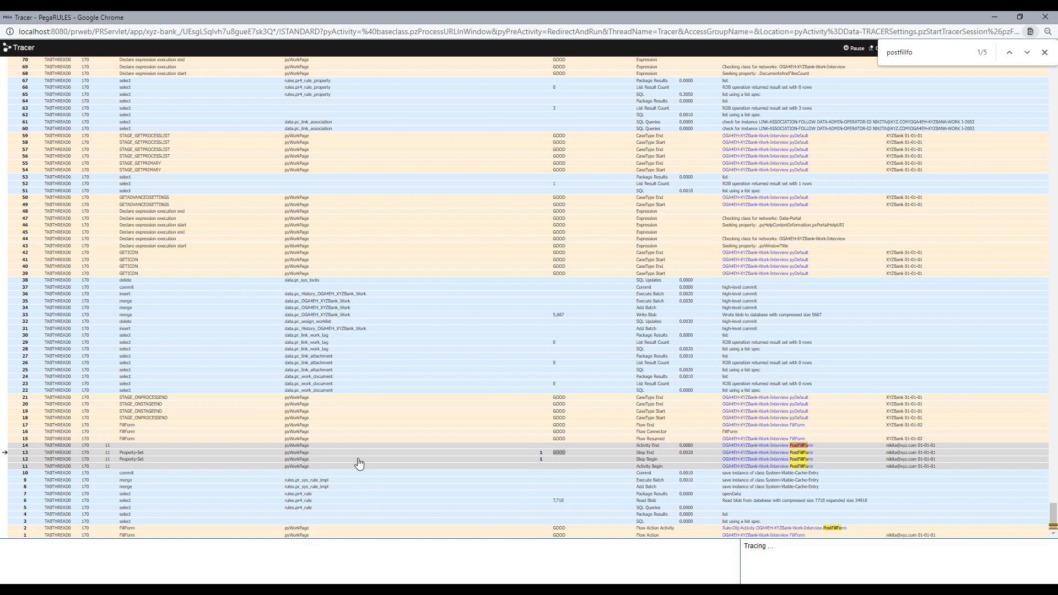
- Open the pyWorkPage clipboard properties from trace row 13 and maximize the window
{"action": "left_click", "coordinate": [299, 453]}
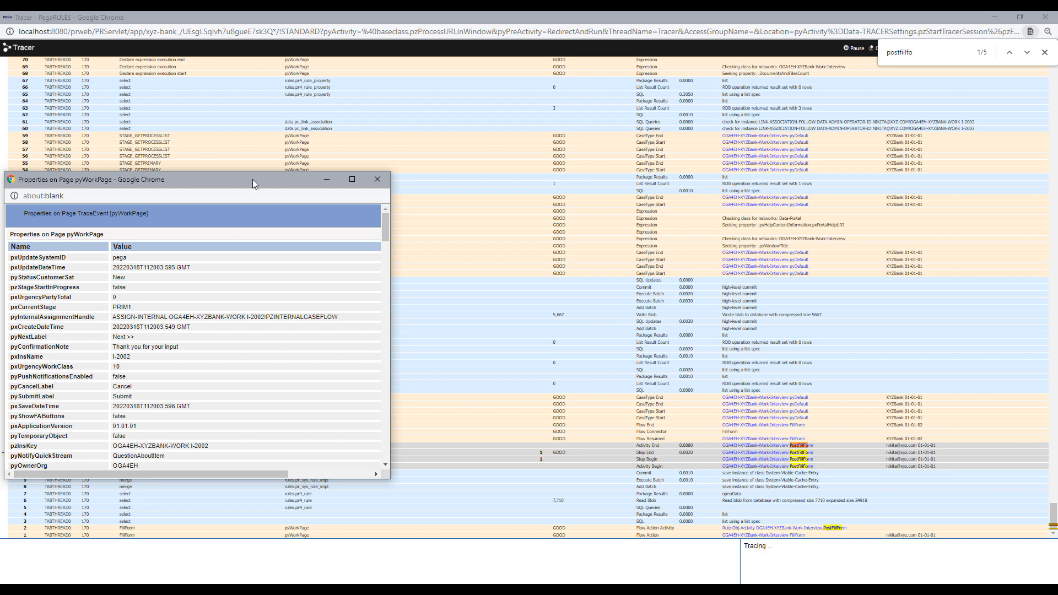
{"action": "left_click_drag", "start_coordinate": [252, 179], "coordinate": [487, 196]}
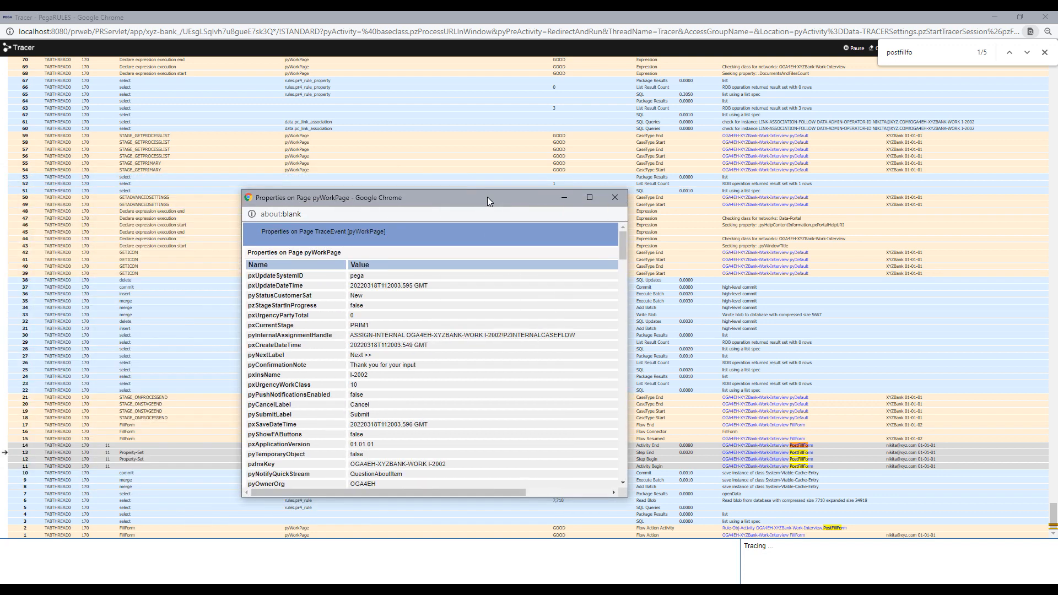
{"action": "left_click", "coordinate": [589, 199]}
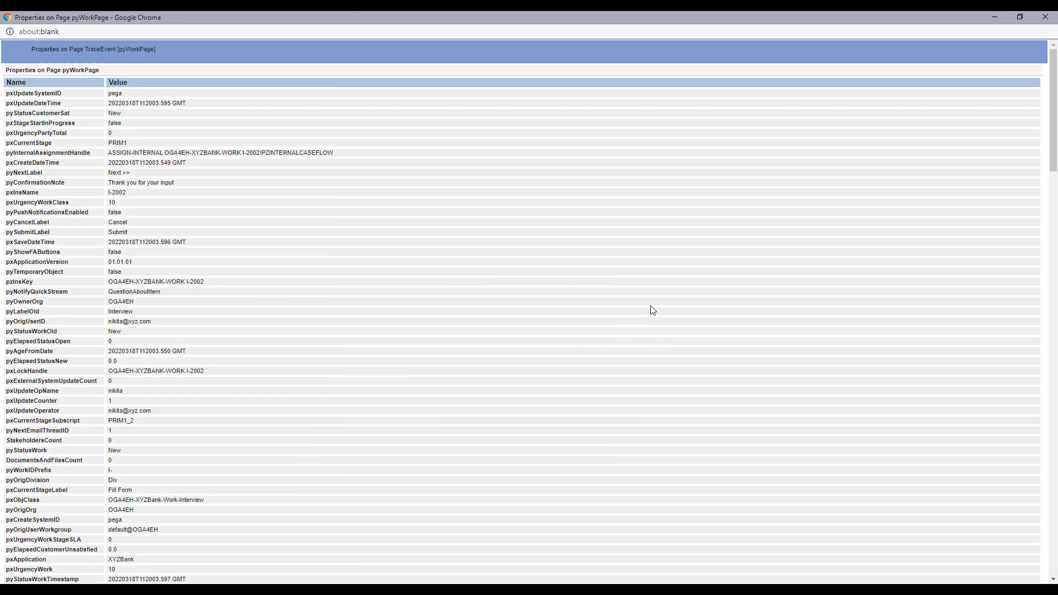
- Find 'firstna' and check the Candidate's FirstName, DateOfBirth and FullName values, then minimize both windows
{"action": "key", "text": "ctrl+f"}
{"action": "type", "text": "fir"}
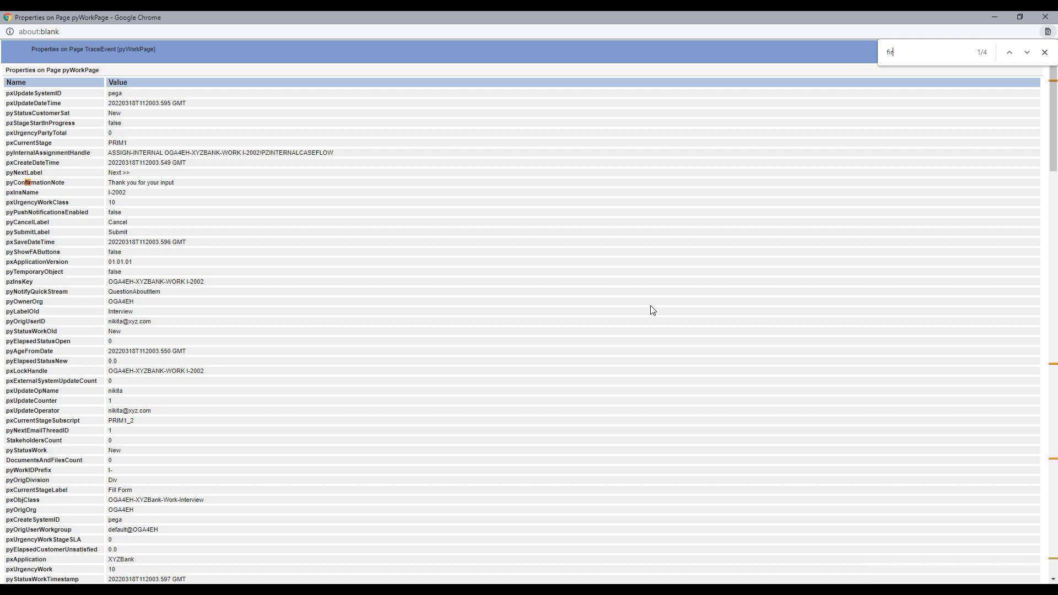
{"action": "type", "text": "stna"}
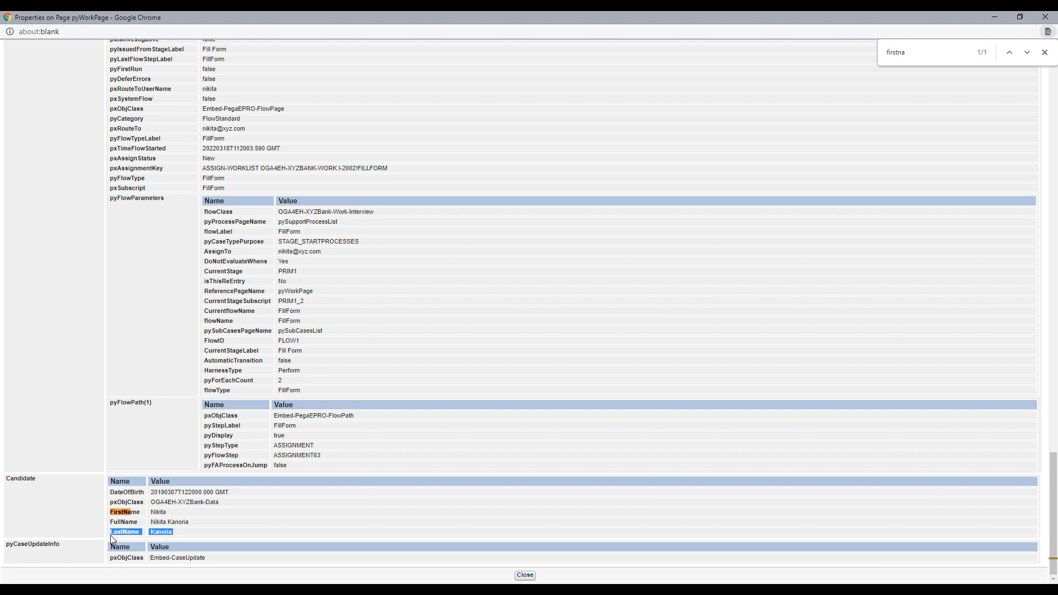
{"action": "double_click", "coordinate": [156, 511]}
{"action": "left_click_drag", "start_coordinate": [248, 492], "coordinate": [147, 494]}
{"action": "left_click", "coordinate": [258, 495]}
{"action": "left_click_drag", "start_coordinate": [242, 495], "coordinate": [155, 494]}
{"action": "left_click", "coordinate": [290, 505]}
{"action": "left_click_drag", "start_coordinate": [138, 522], "coordinate": [129, 521]}
{"action": "left_click", "coordinate": [995, 13]}
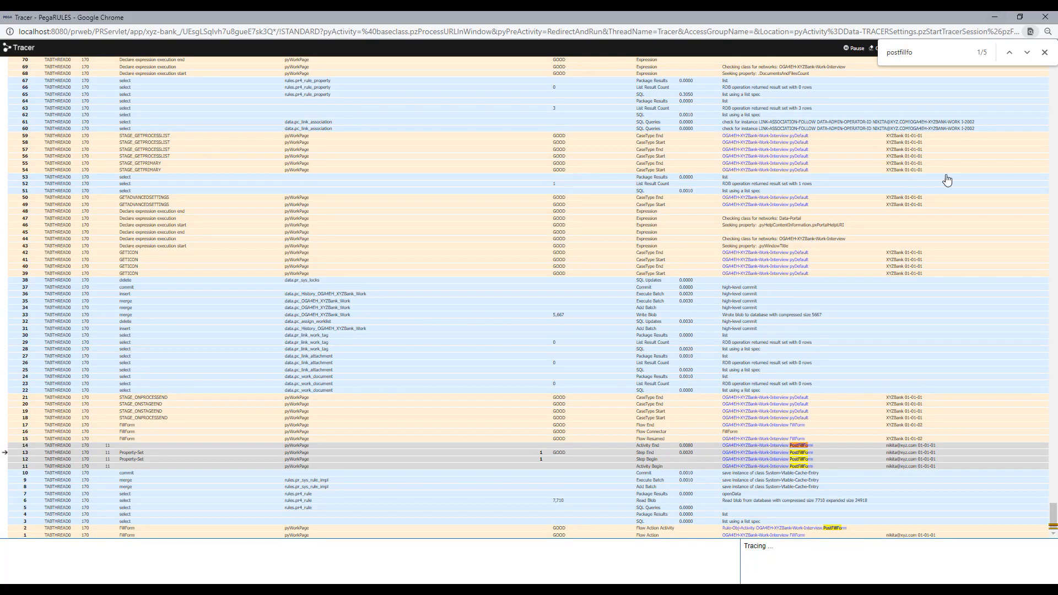
{"action": "left_click", "coordinate": [988, 18]}
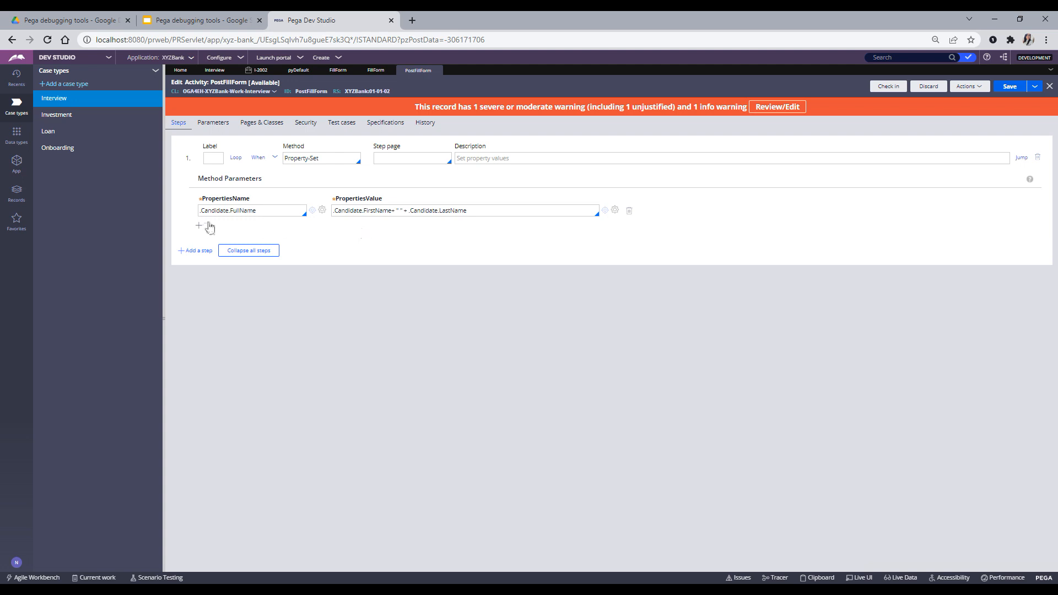
- Check the FullName FirstName/LastName expression, then close pyWorkPage properties and restore the Tracer
{"action": "double_click", "coordinate": [236, 212]}
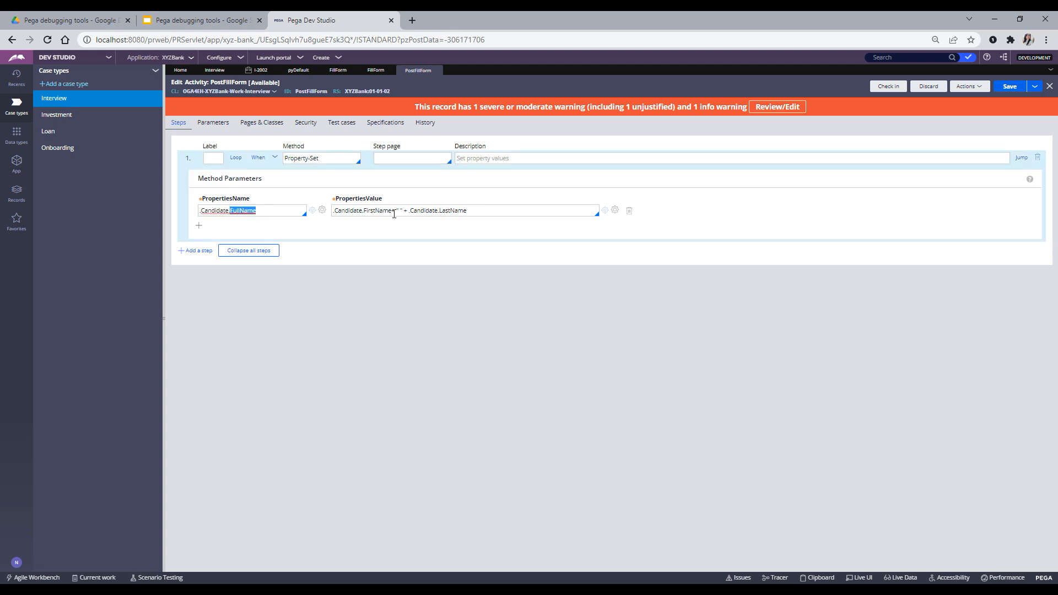
{"action": "left_click", "coordinate": [375, 216]}
{"action": "mouse_move", "coordinate": [186, 559]}
{"action": "left_click", "coordinate": [272, 555]}
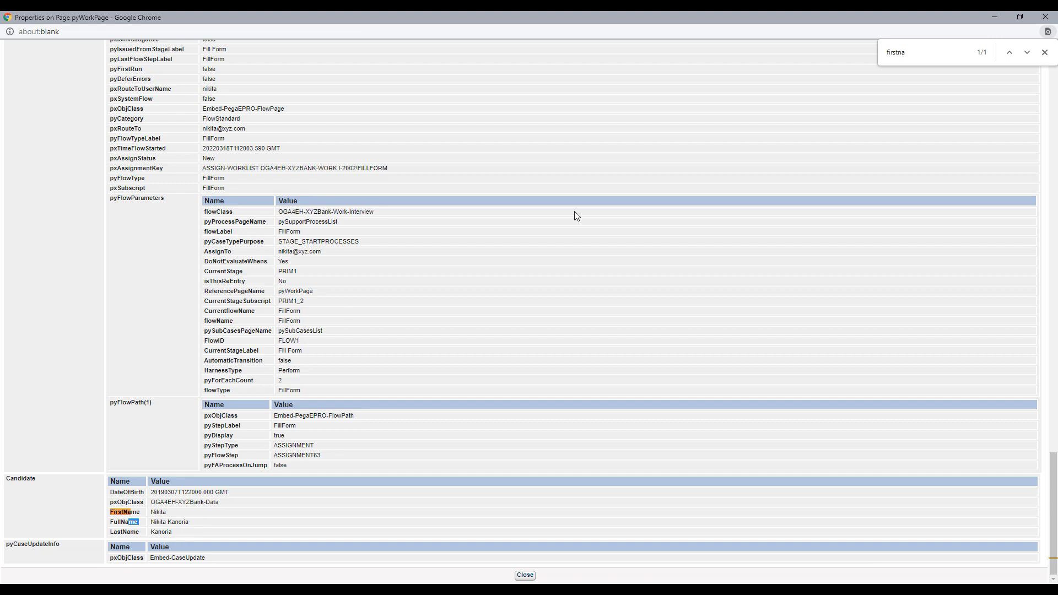
{"action": "left_click", "coordinate": [1047, 18]}
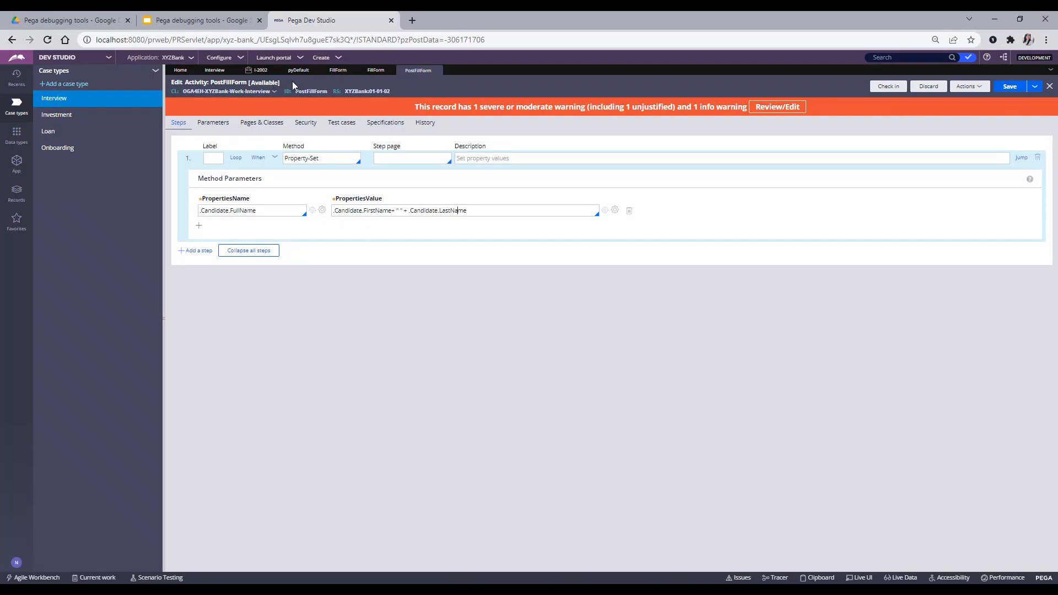
{"action": "left_click", "coordinate": [187, 563]}
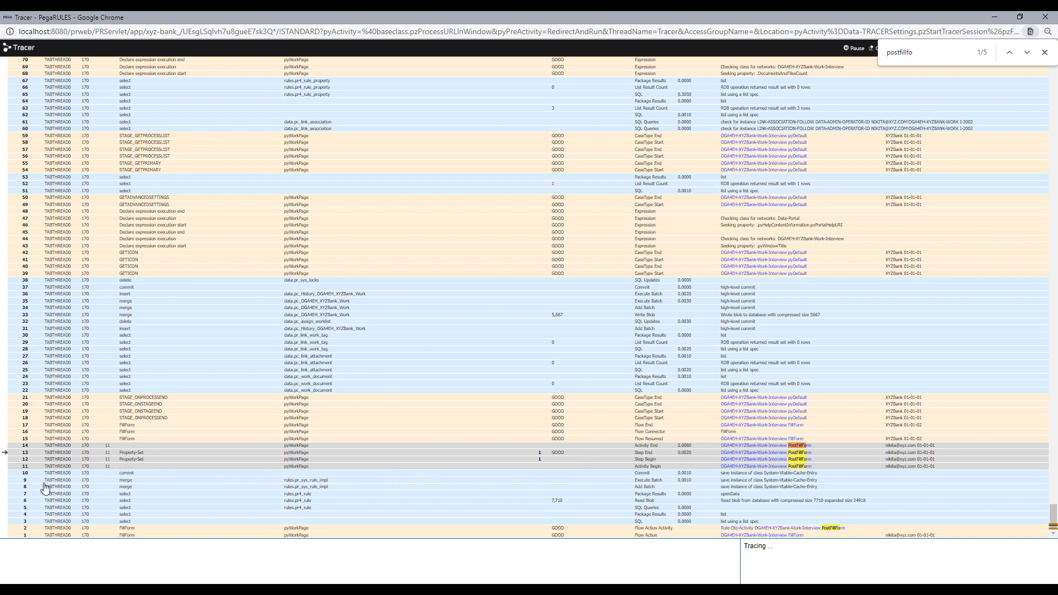
- Open trace event 13's details and select its =unnamed= parameter page name
{"action": "left_click", "coordinate": [132, 455]}
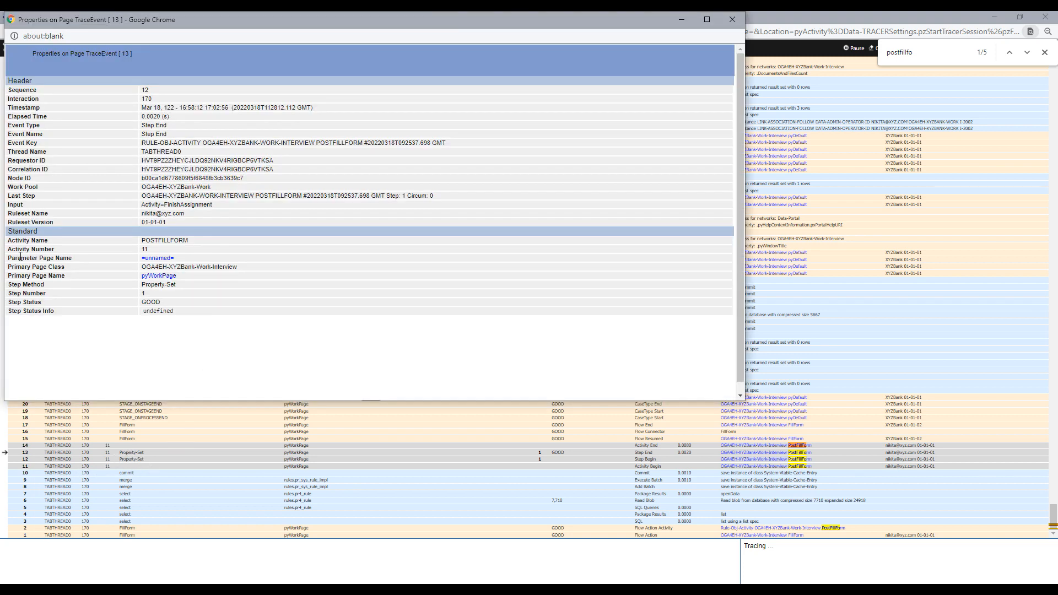
{"action": "left_click_drag", "start_coordinate": [177, 259], "coordinate": [138, 261]}
- Try opening the =unnamed= page, always allow localhost:8080 pop-ups, and dismiss the blocked-window alert
{"action": "left_click", "coordinate": [158, 259]}
{"action": "left_click", "coordinate": [1014, 33]}
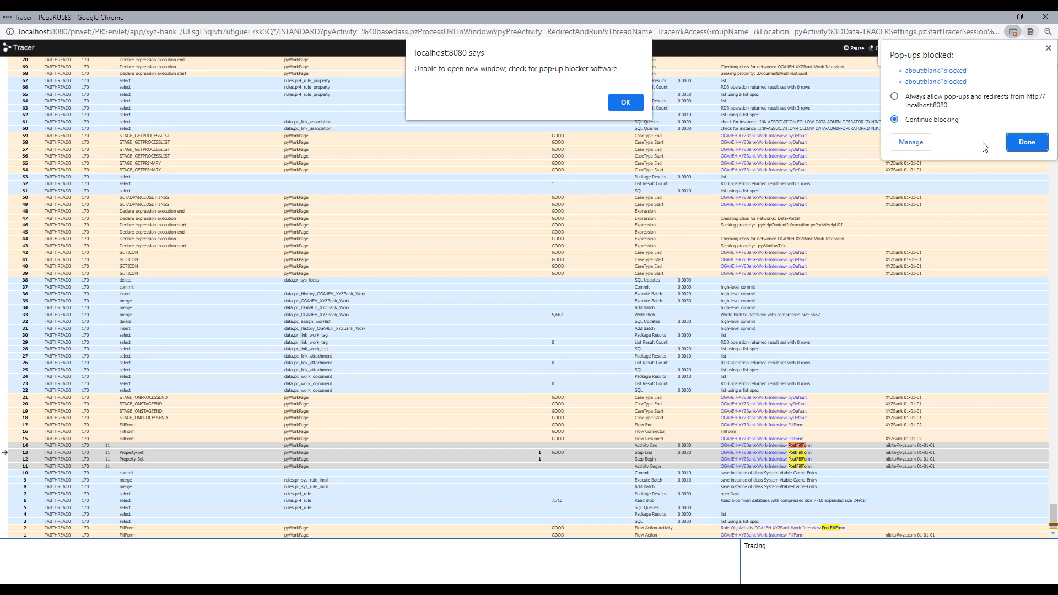
{"action": "left_click", "coordinate": [894, 96]}
{"action": "left_click", "coordinate": [1027, 142]}
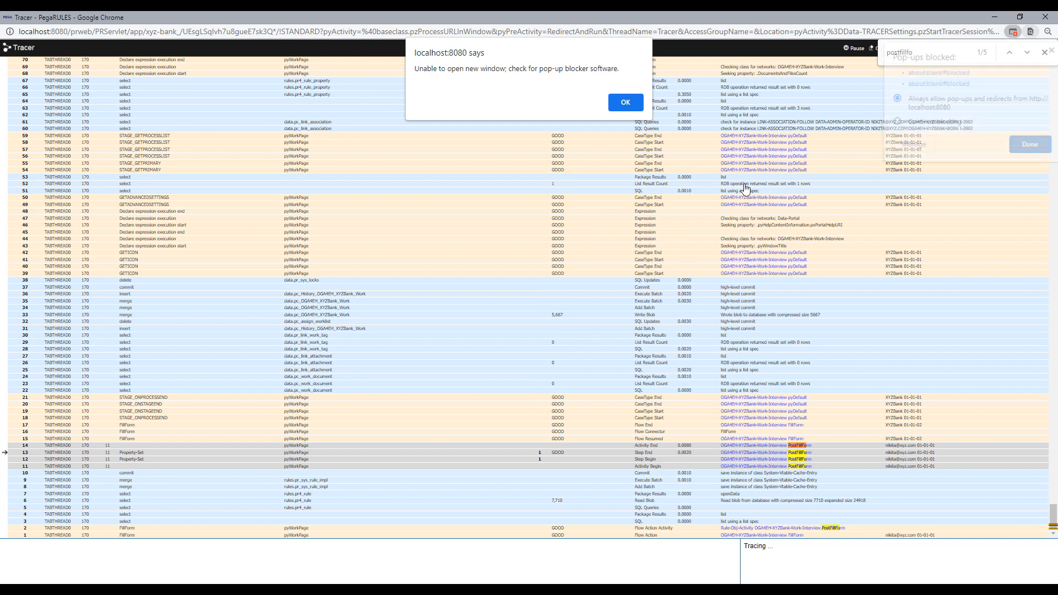
{"action": "left_click", "coordinate": [625, 103]}
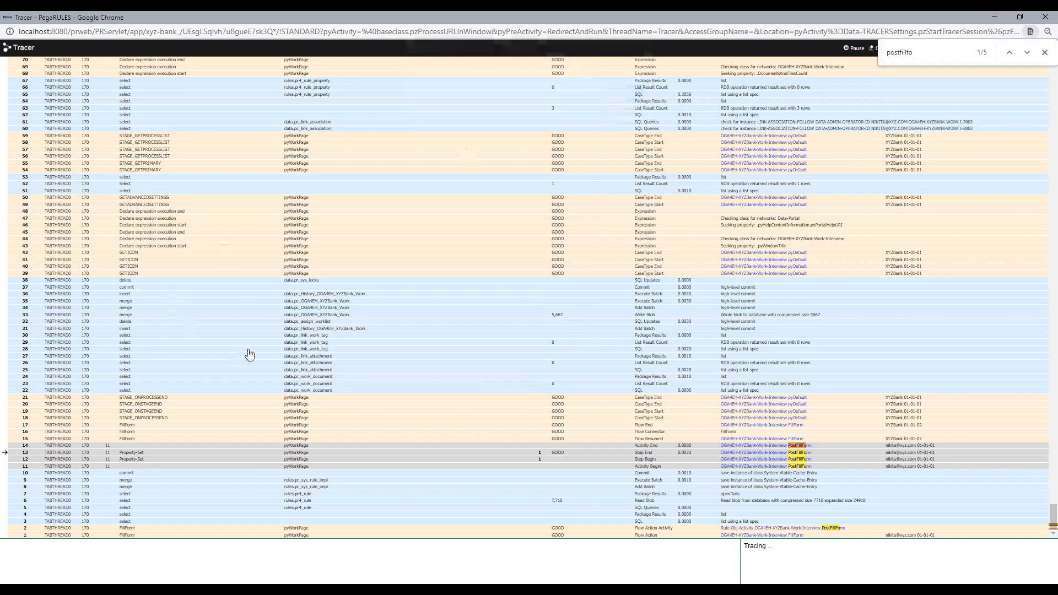
- Reopen trace event 13 and review the =unnamed= parameter page properties, including actionName
{"action": "left_click", "coordinate": [142, 453]}
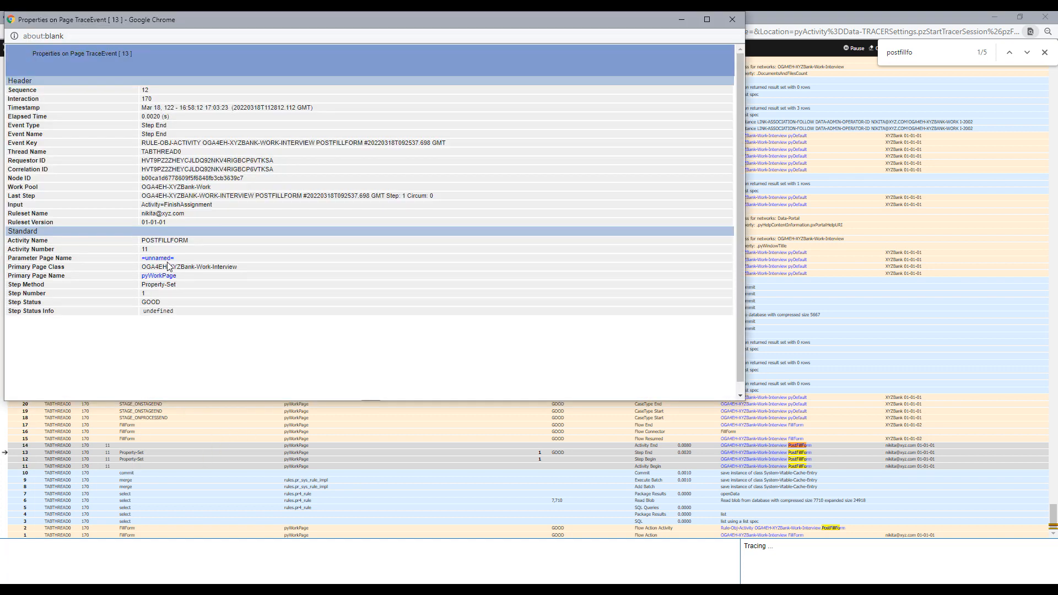
{"action": "left_click", "coordinate": [160, 259]}
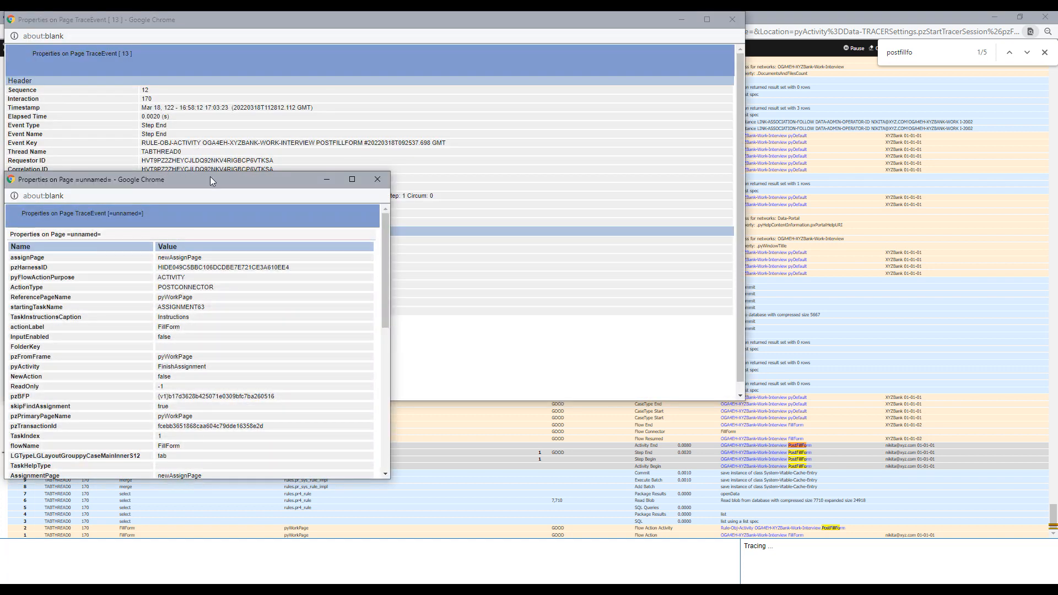
{"action": "left_click_drag", "start_coordinate": [213, 181], "coordinate": [400, 176]}
{"action": "scroll", "coordinate": [294, 324], "scroll_direction": "down", "scroll_amount": 3}
{"action": "scroll", "coordinate": [294, 324], "scroll_direction": "up", "scroll_amount": 3}
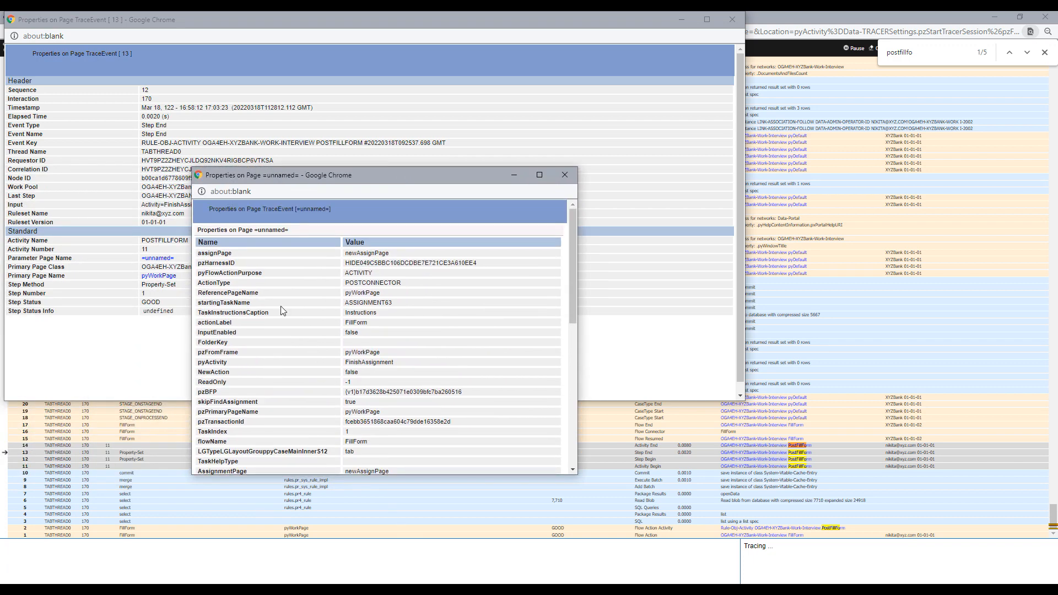
{"action": "scroll", "coordinate": [254, 431], "scroll_direction": "down", "scroll_amount": 3}
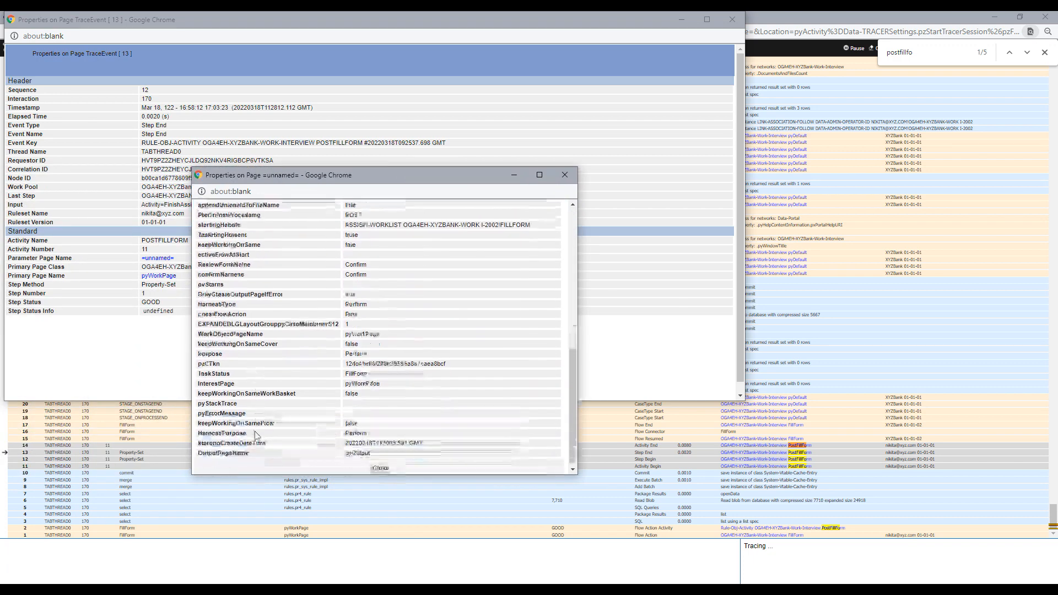
{"action": "scroll", "coordinate": [255, 431], "scroll_direction": "up", "scroll_amount": 3}
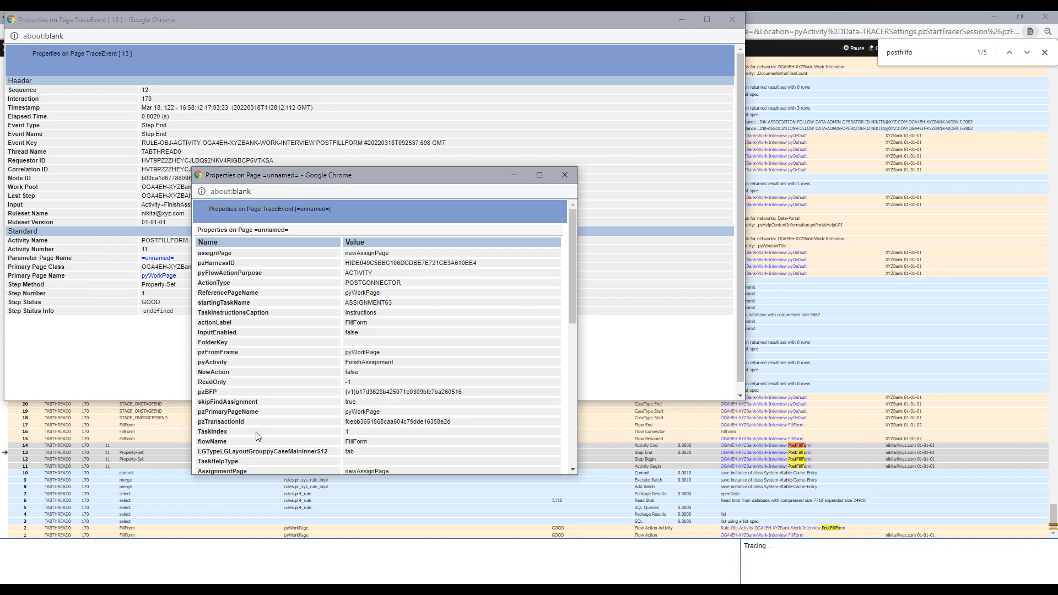
{"action": "scroll", "coordinate": [255, 432], "scroll_direction": "down", "scroll_amount": 3}
{"action": "scroll", "coordinate": [247, 388], "scroll_direction": "down", "scroll_amount": 1}
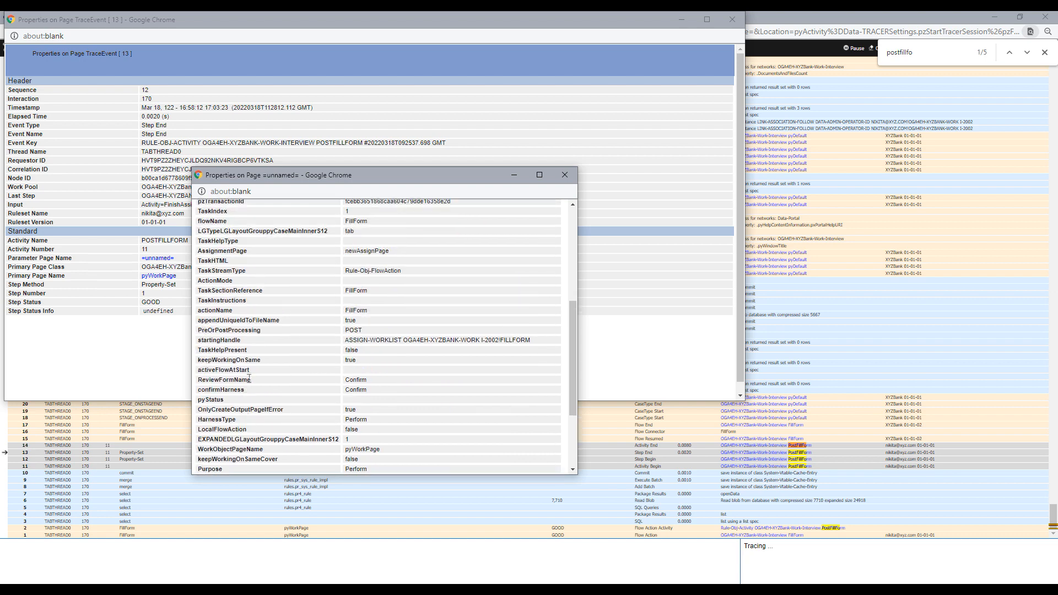
{"action": "left_click_drag", "start_coordinate": [228, 312], "coordinate": [199, 310]}
{"action": "scroll", "coordinate": [300, 360], "scroll_direction": "down", "scroll_amount": 2}
- Close the =unnamed= page, the trace event details, and the Tracer window
{"action": "left_click", "coordinate": [564, 175]}
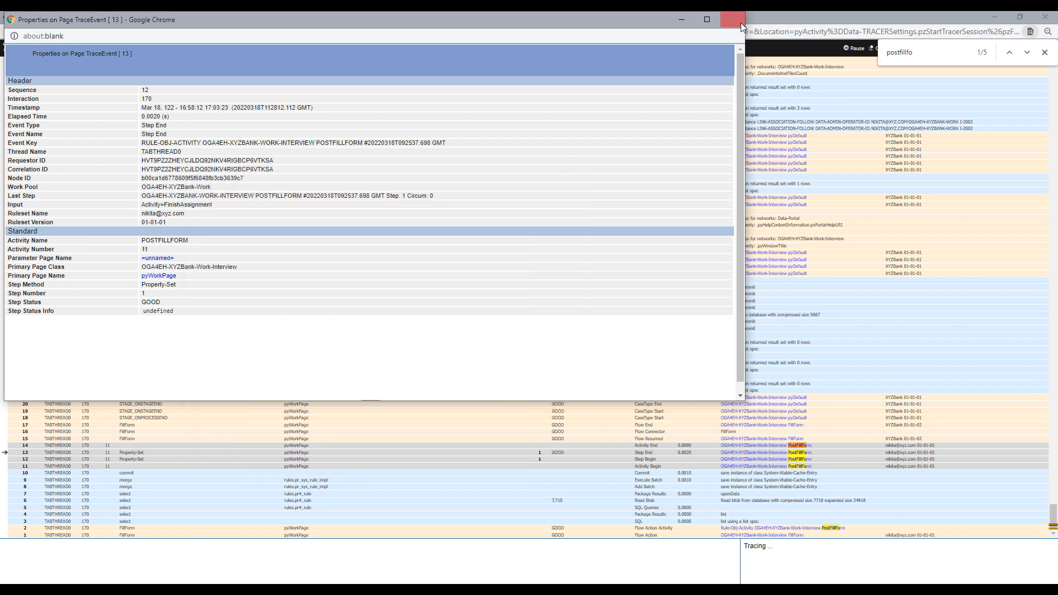
{"action": "left_click", "coordinate": [732, 20]}
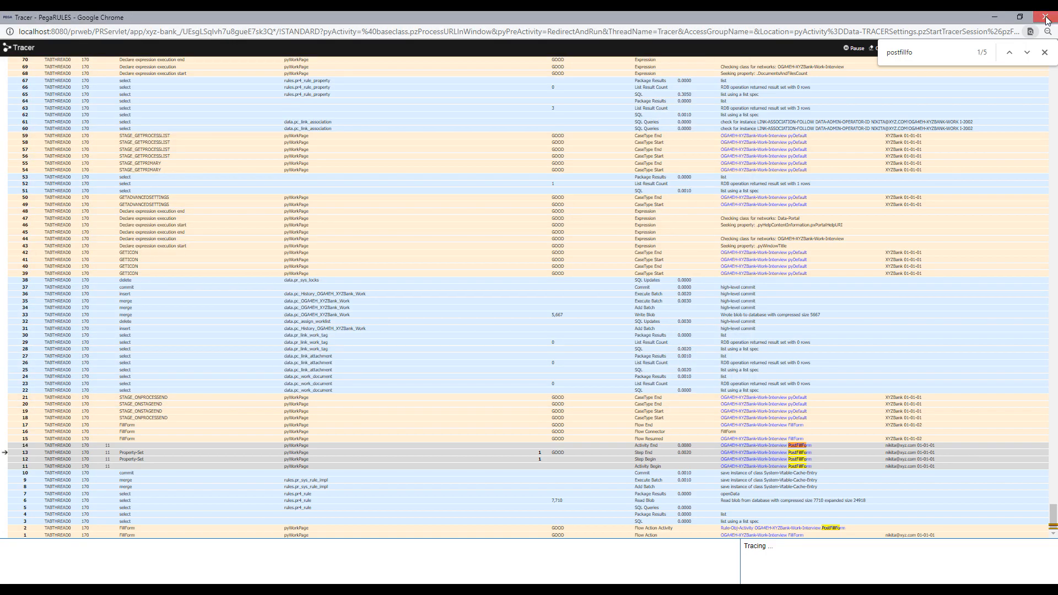
{"action": "left_click", "coordinate": [1045, 18]}
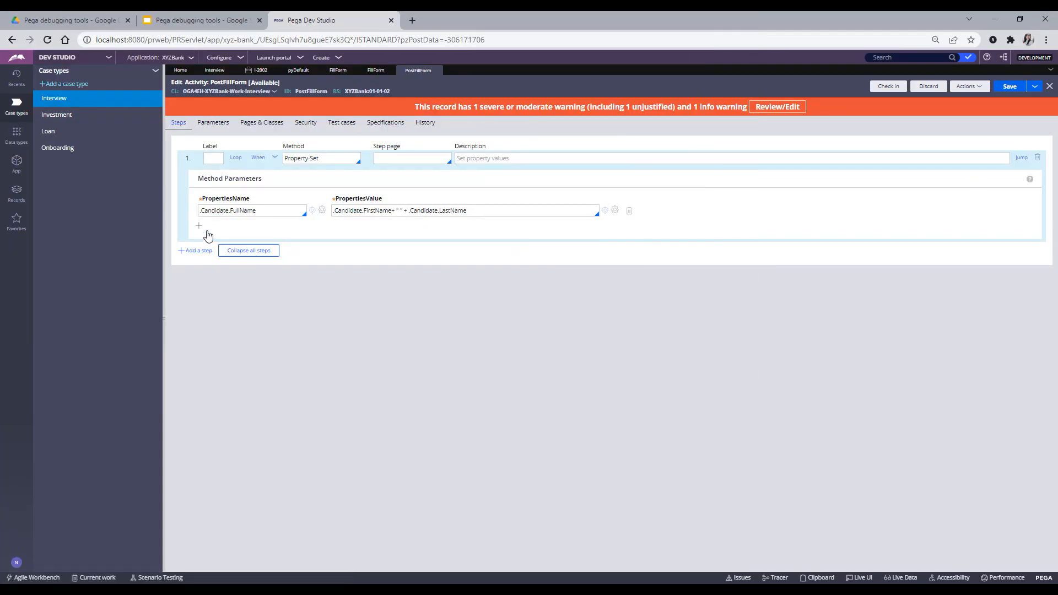
- Add a Param.testing = "Some value" row to the Property-Set step and save
{"action": "left_click", "coordinate": [194, 250]}
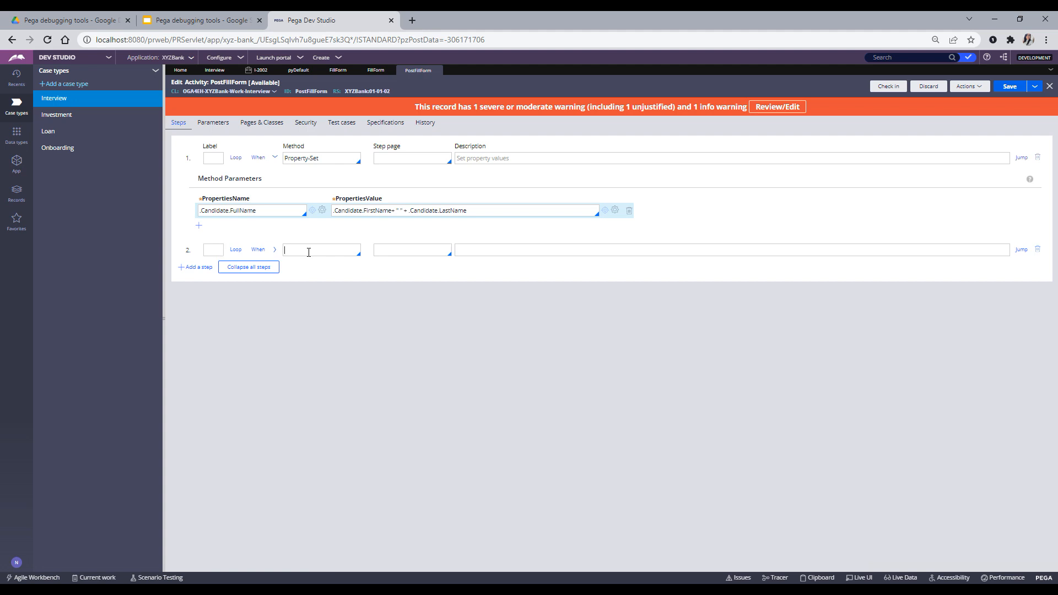
{"action": "left_click", "coordinate": [1039, 251]}
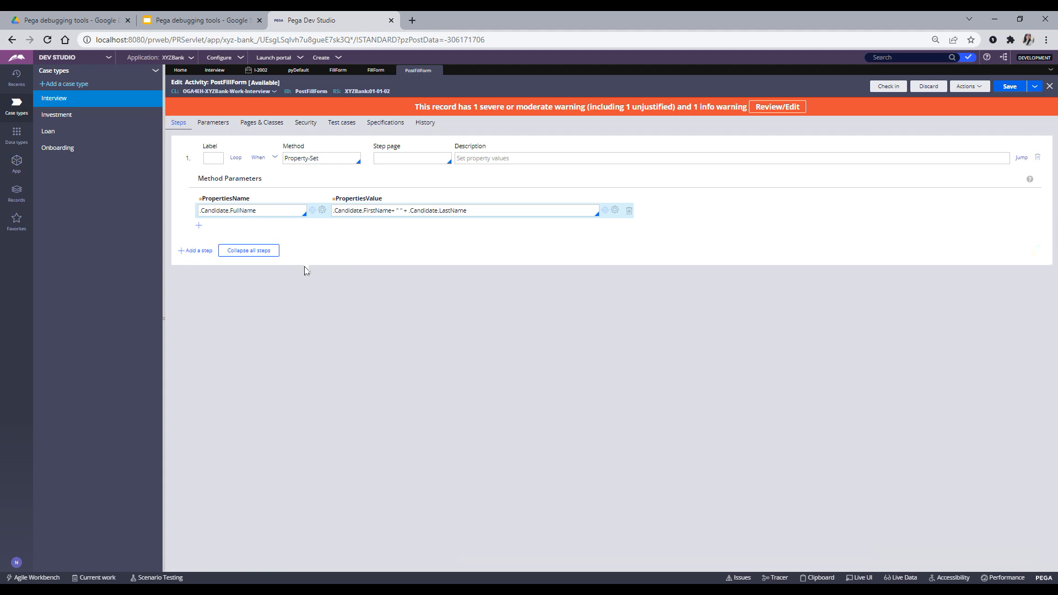
{"action": "left_click", "coordinate": [198, 227]}
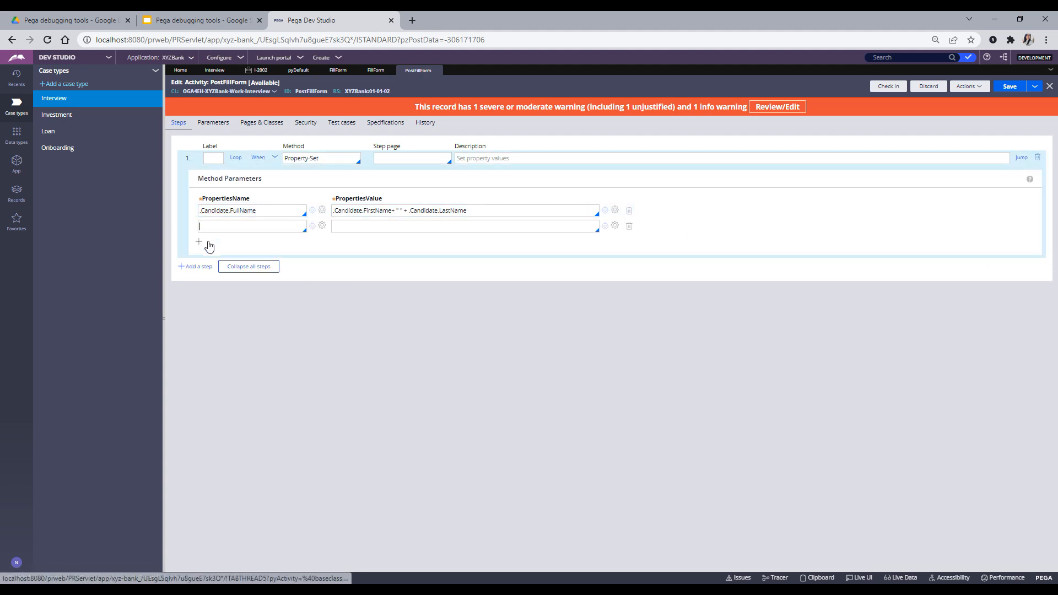
{"action": "type", "text": "Param.t"}
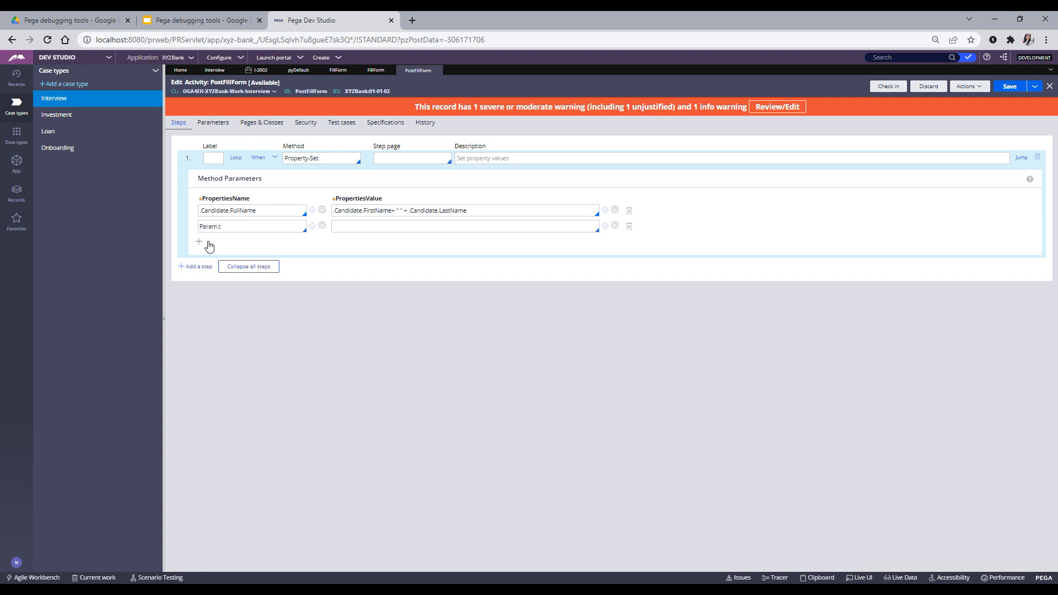
{"action": "left_click", "coordinate": [374, 225]}
{"action": "left_click", "coordinate": [1014, 86]}
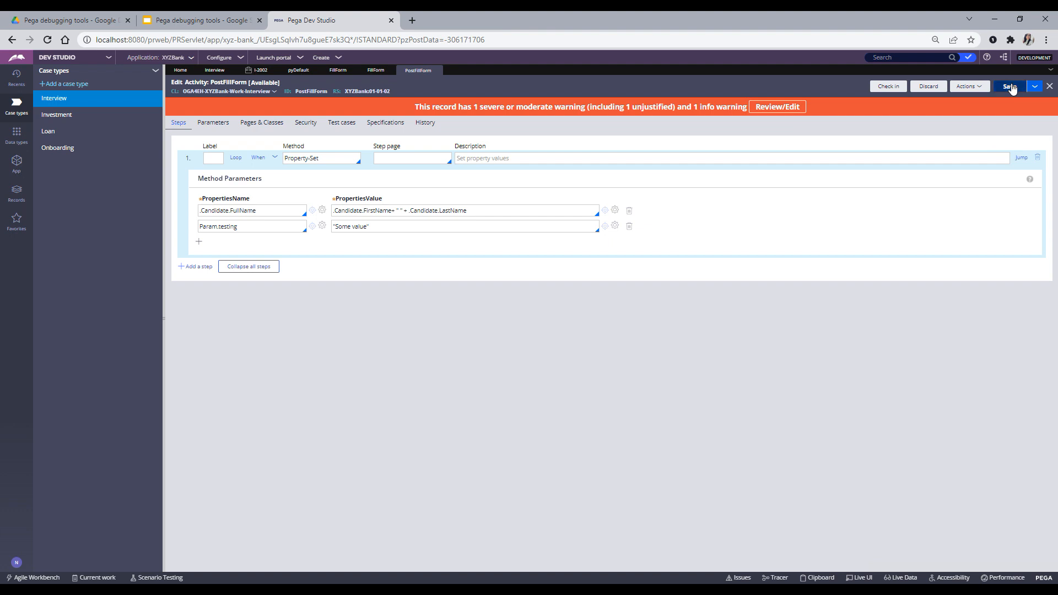
- Add Local.checklocal = "Some local value", save, then inspect the activity's local variables after the error
{"action": "left_click", "coordinate": [199, 242]}
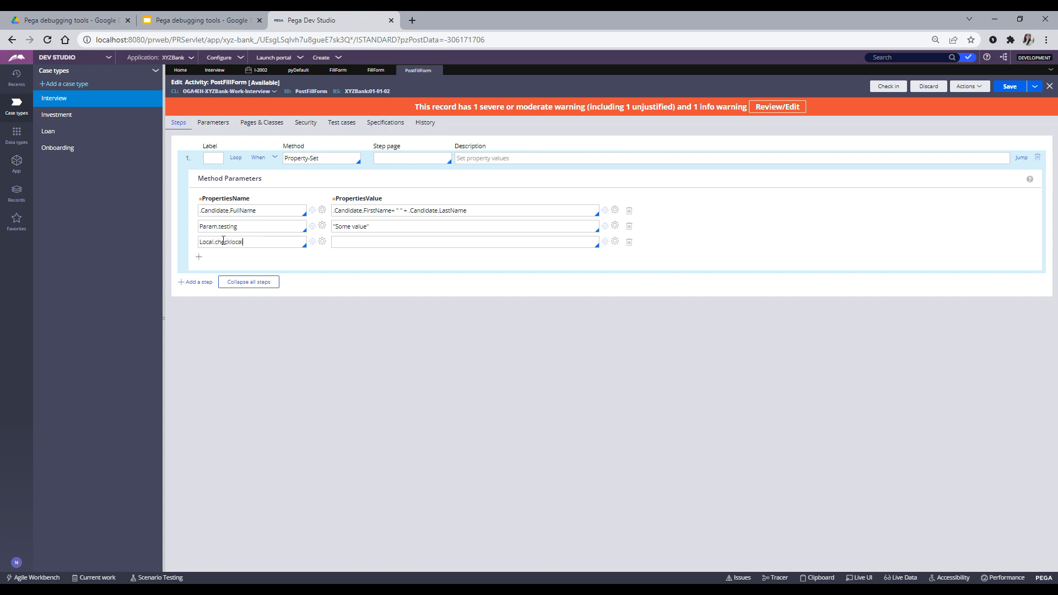
{"action": "left_click", "coordinate": [199, 257]}
{"action": "left_click", "coordinate": [1011, 88]}
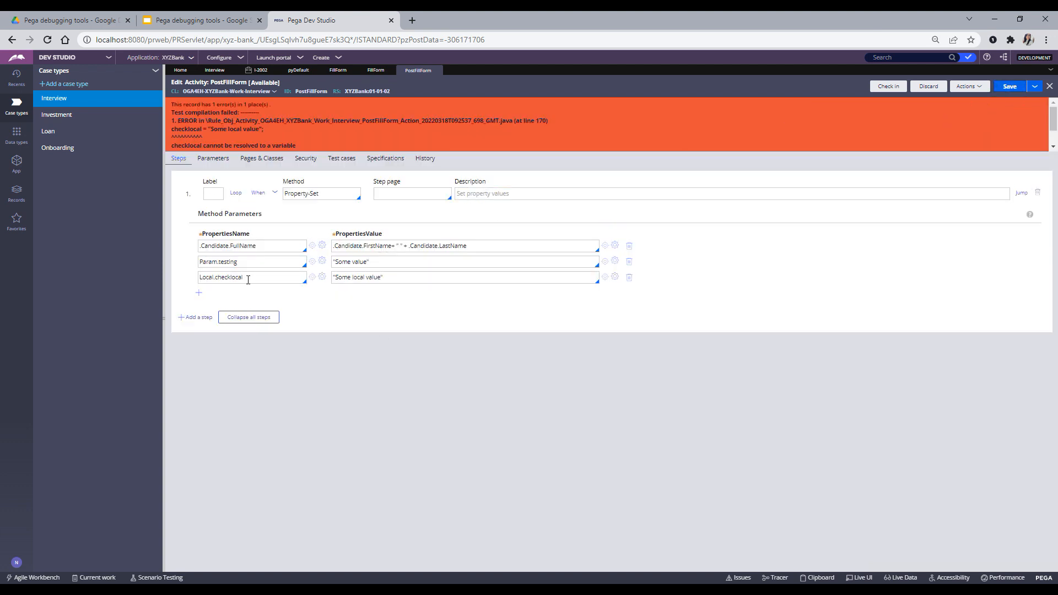
{"action": "double_click", "coordinate": [210, 280]}
{"action": "left_click", "coordinate": [214, 159]}
- Copy checklocal from the steps and add it as a local variable on the Parameters tab
{"action": "left_click", "coordinate": [214, 309]}
{"action": "left_click", "coordinate": [178, 159]}
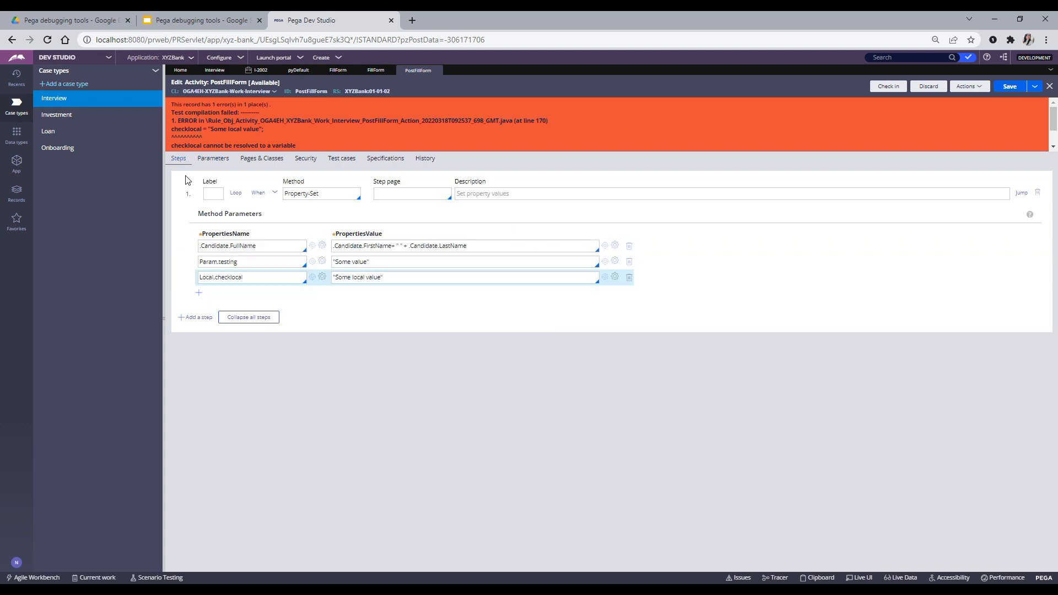
{"action": "double_click", "coordinate": [226, 277]}
{"action": "key", "text": "ctrl+c"}
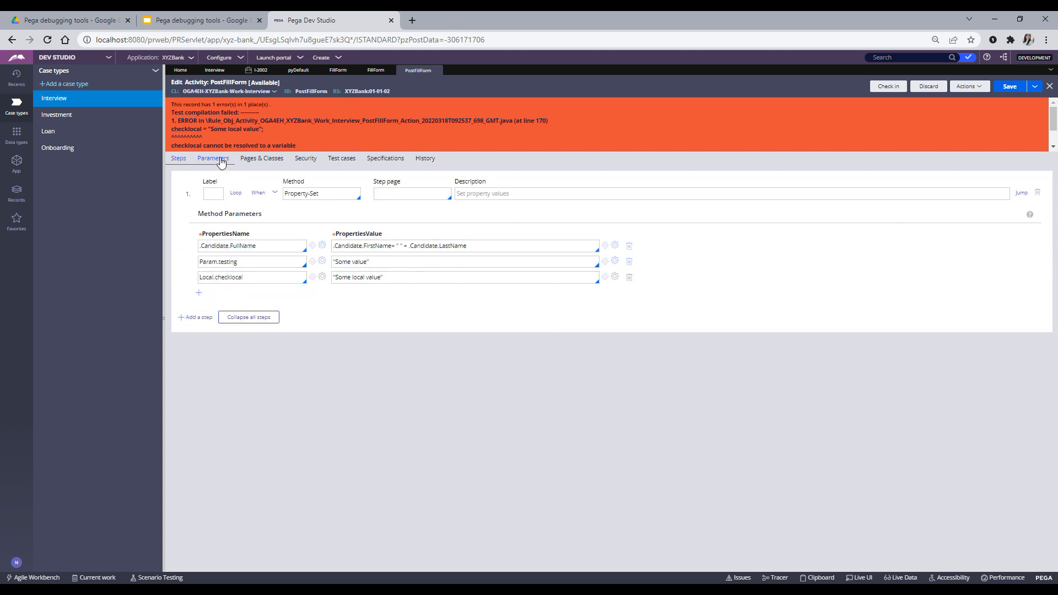
{"action": "left_click", "coordinate": [214, 159]}
{"action": "left_click", "coordinate": [225, 309]}
{"action": "key", "text": "ctrl+v"}
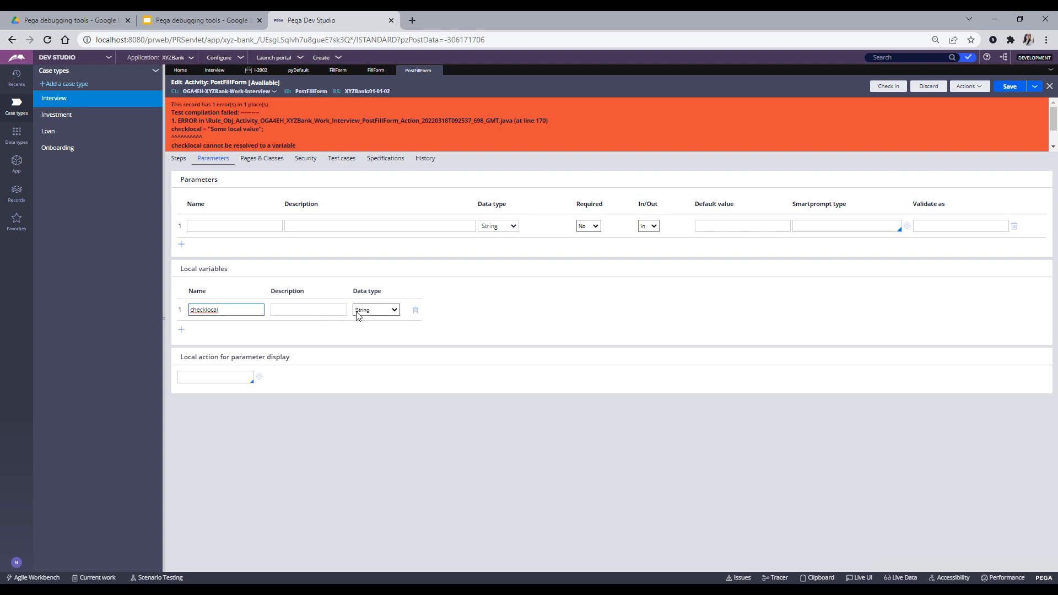
{"action": "left_click", "coordinate": [526, 331]}
- Give checklocal the description 'checklocal' and save the PostFillForm activity
{"action": "double_click", "coordinate": [220, 311]}
{"action": "key", "text": "ctrl+c"}
{"action": "left_click", "coordinate": [288, 312]}
{"action": "key", "text": "ctrl+v"}
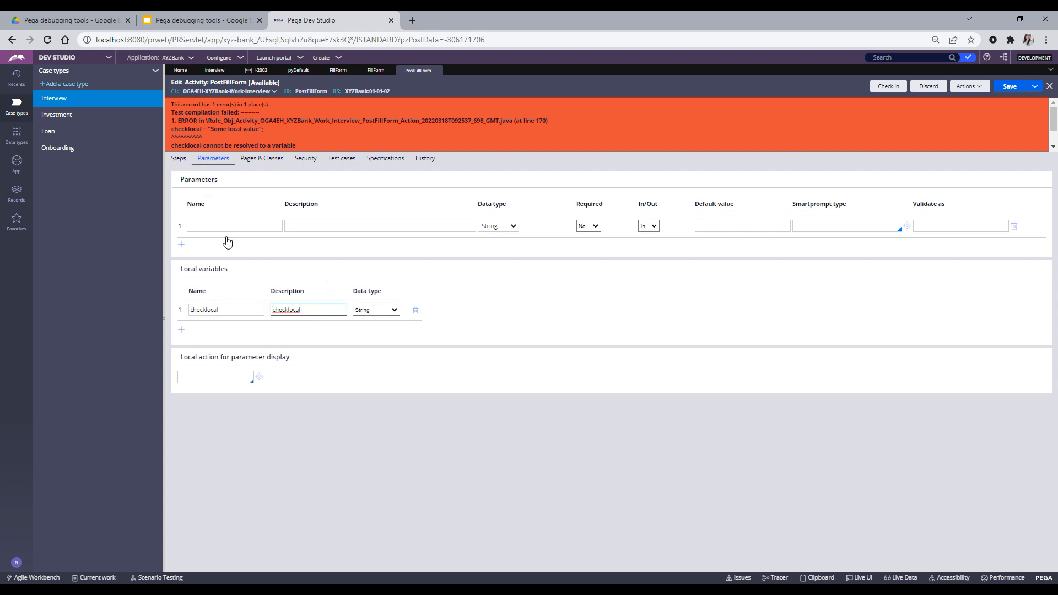
{"action": "left_click", "coordinate": [179, 159]}
{"action": "left_click", "coordinate": [1010, 91]}
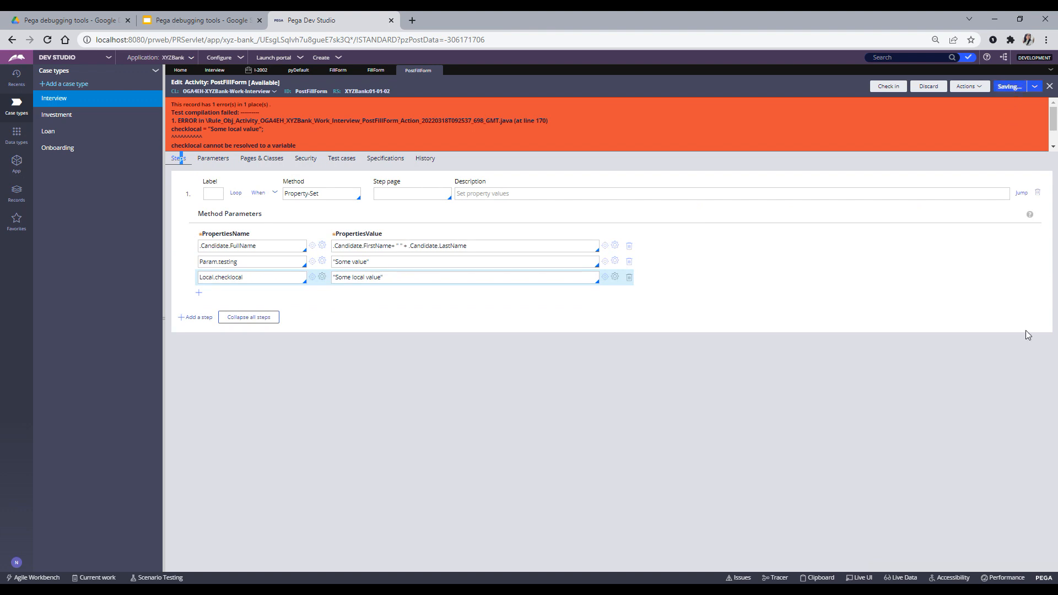
{"action": "double_click", "coordinate": [224, 227]}
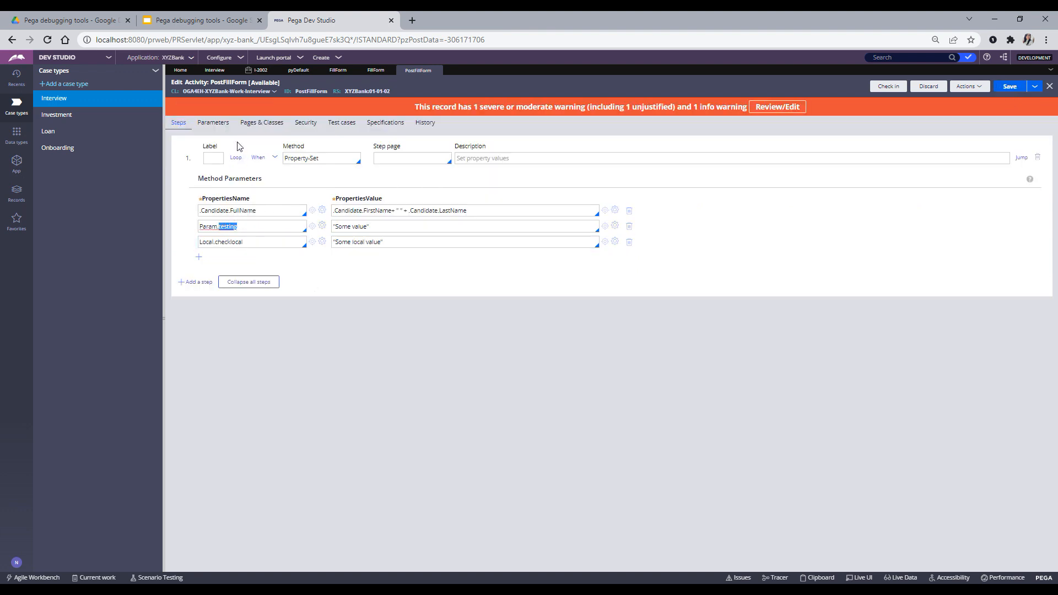
{"action": "left_click", "coordinate": [1011, 88]}
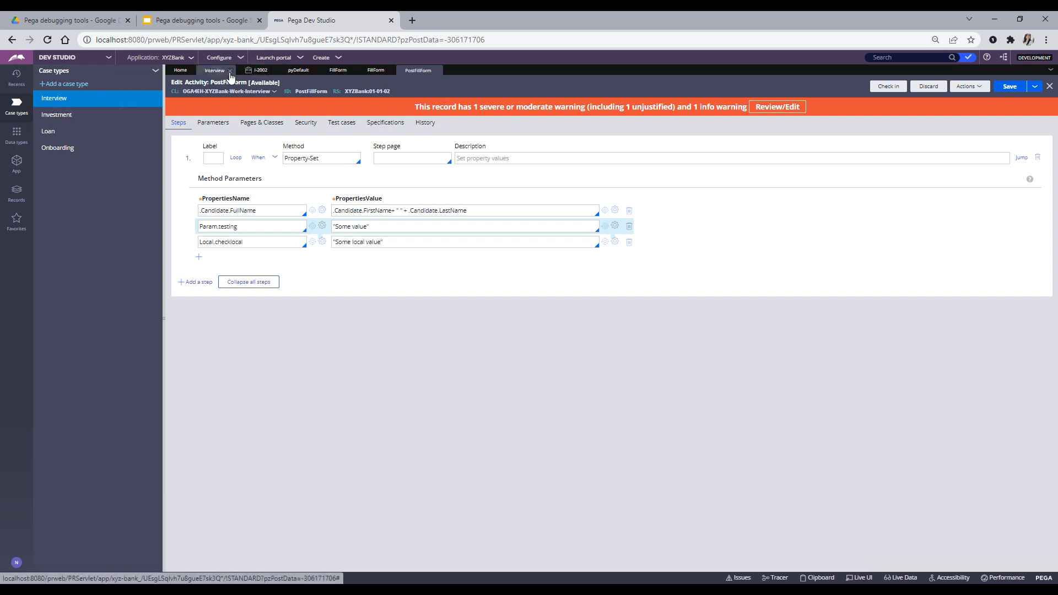
- Close the I-2002 and Interview tabs, then save and run a new Interview case
{"action": "left_click", "coordinate": [273, 71]}
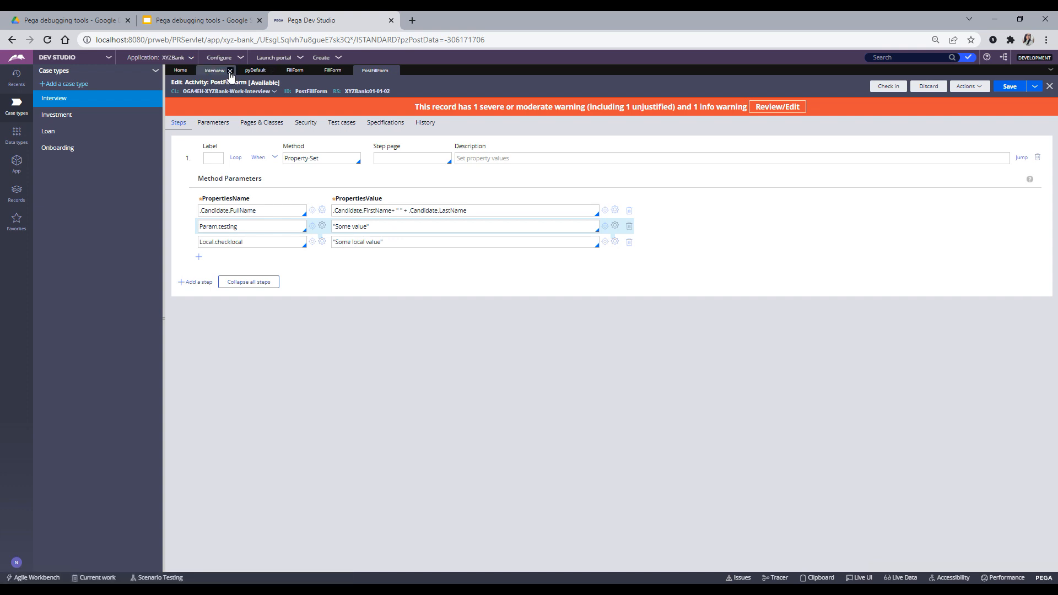
{"action": "left_click", "coordinate": [231, 71]}
{"action": "left_click", "coordinate": [55, 98]}
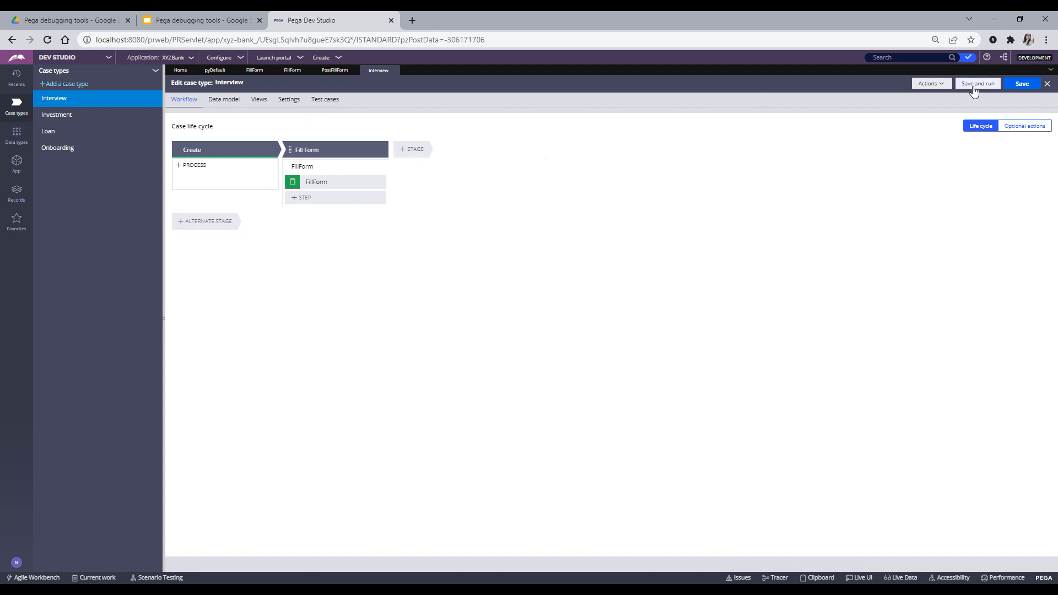
{"action": "left_click", "coordinate": [973, 87]}
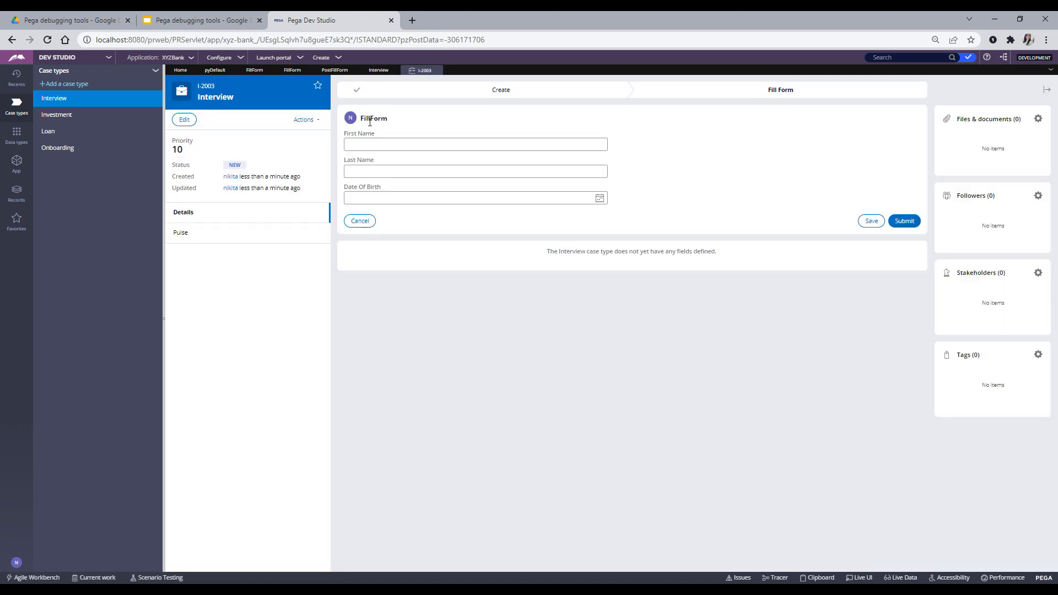
- Enter first and last name, pick the 10th as Date Of Birth, and start the Tracer
{"action": "left_click", "coordinate": [373, 149]}
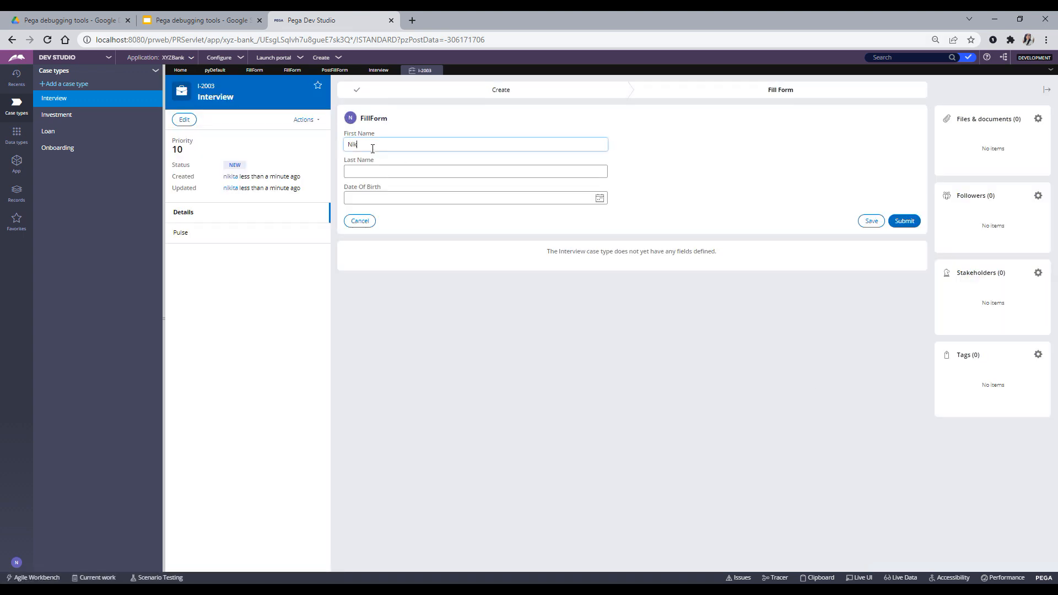
{"action": "left_click", "coordinate": [385, 177]}
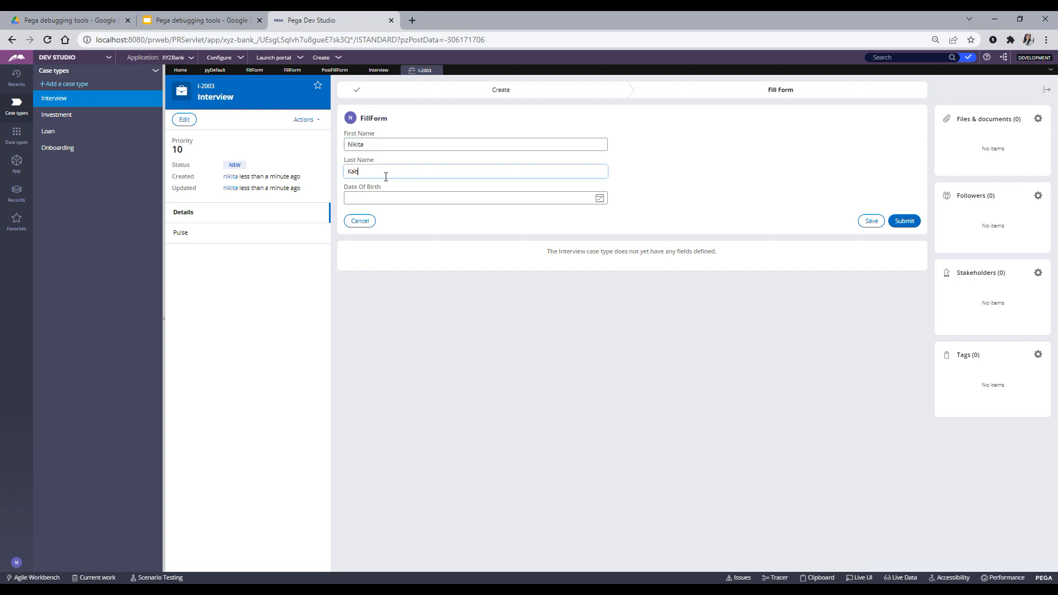
{"action": "left_click", "coordinate": [599, 198]}
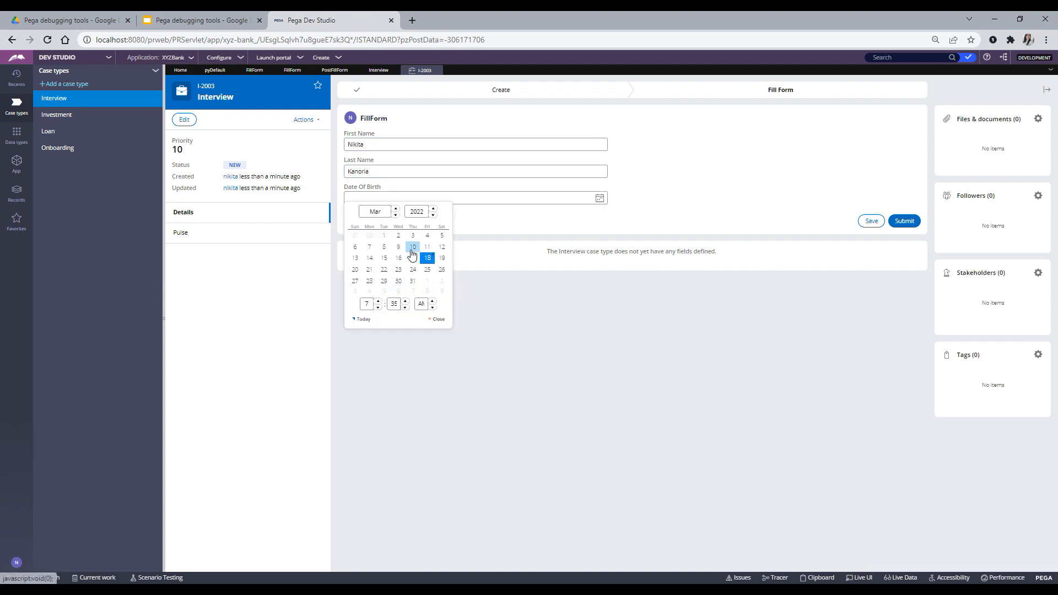
{"action": "left_click", "coordinate": [413, 246]}
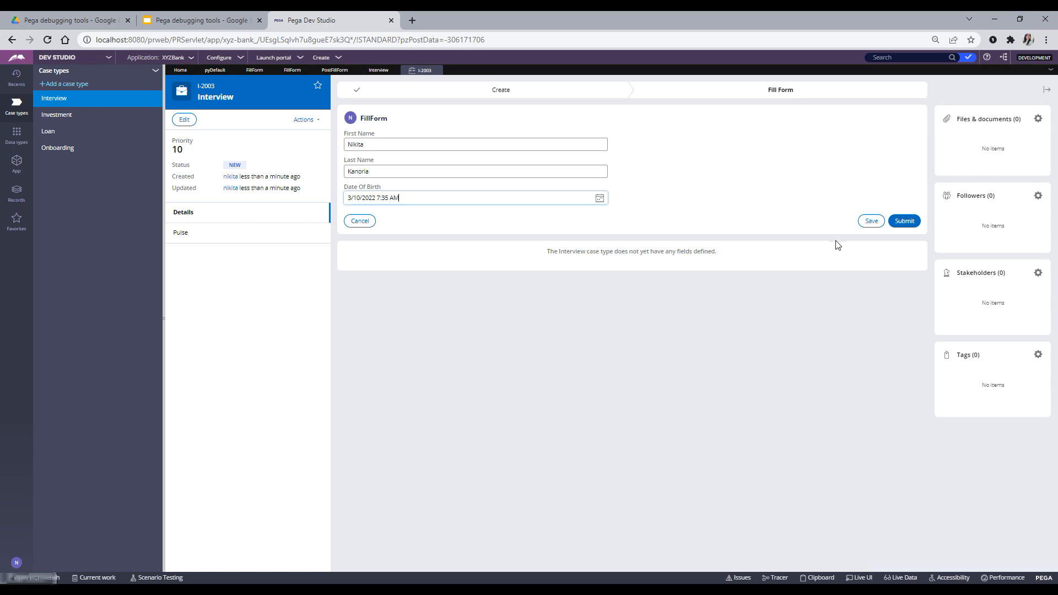
{"action": "left_click", "coordinate": [784, 578]}
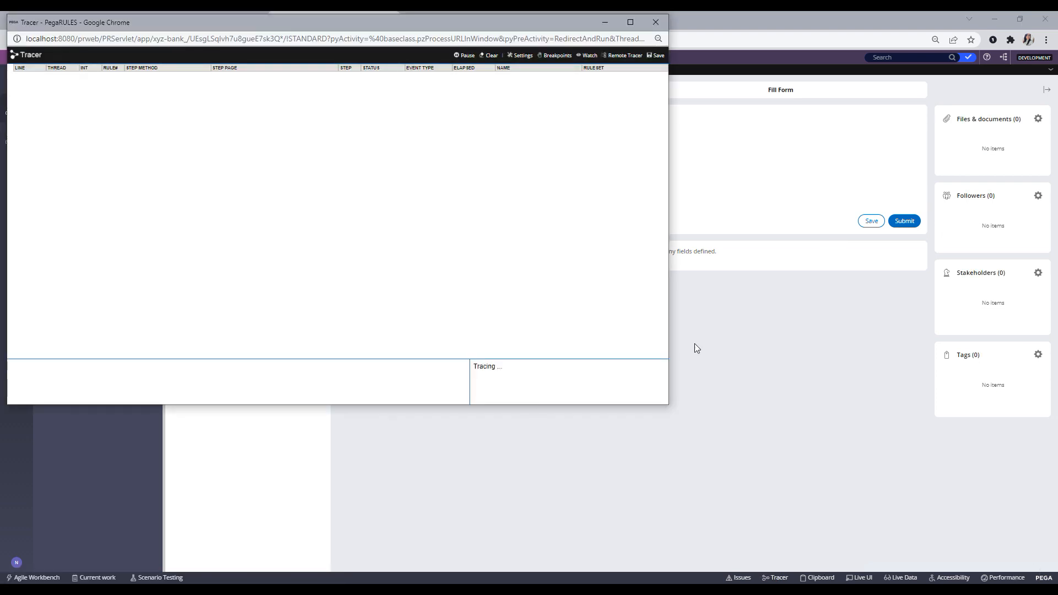
- Submit the form and bring the Tracer window up full screen
{"action": "left_click", "coordinate": [904, 221]}
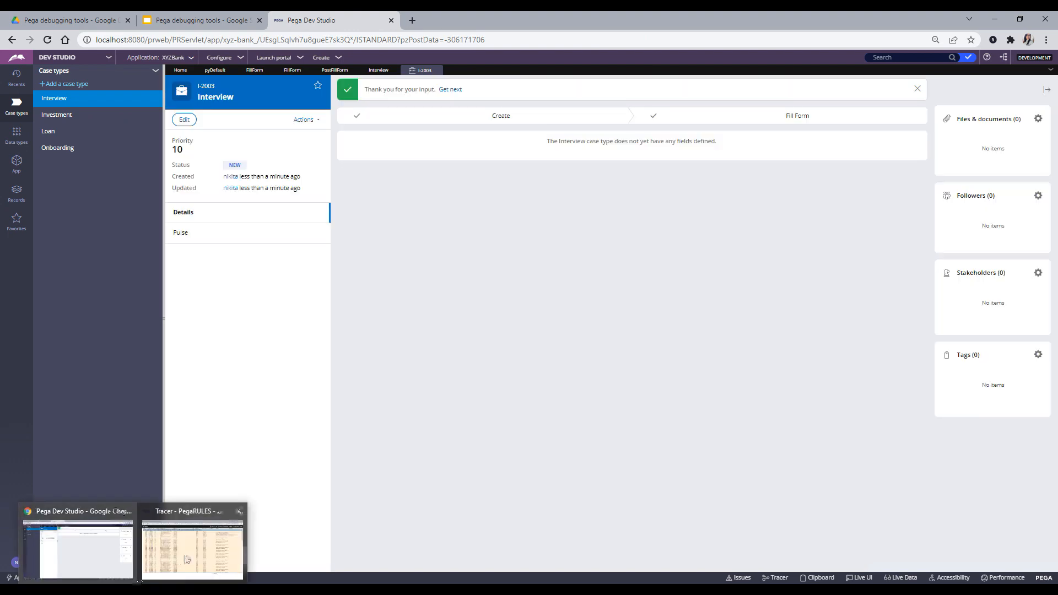
{"action": "left_click", "coordinate": [187, 560]}
{"action": "left_click_drag", "start_coordinate": [517, 26], "coordinate": [902, 98]}
{"action": "left_click", "coordinate": [1017, 96]}
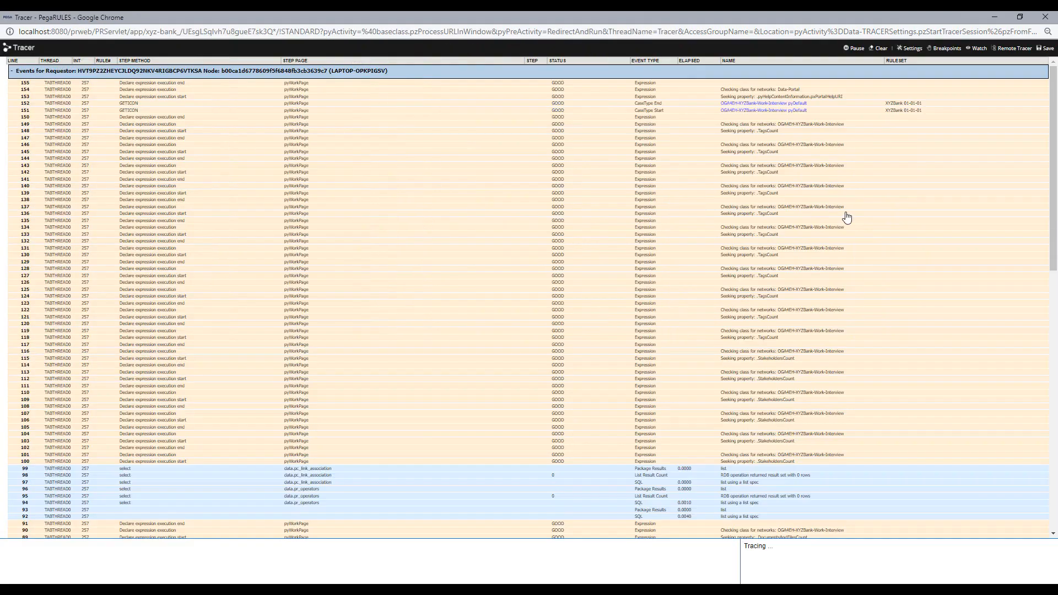
- Search the trace for 'post' and open the details of Property-Set event 13
{"action": "key", "text": "ctrl+f"}
{"action": "type", "text": "postf"}
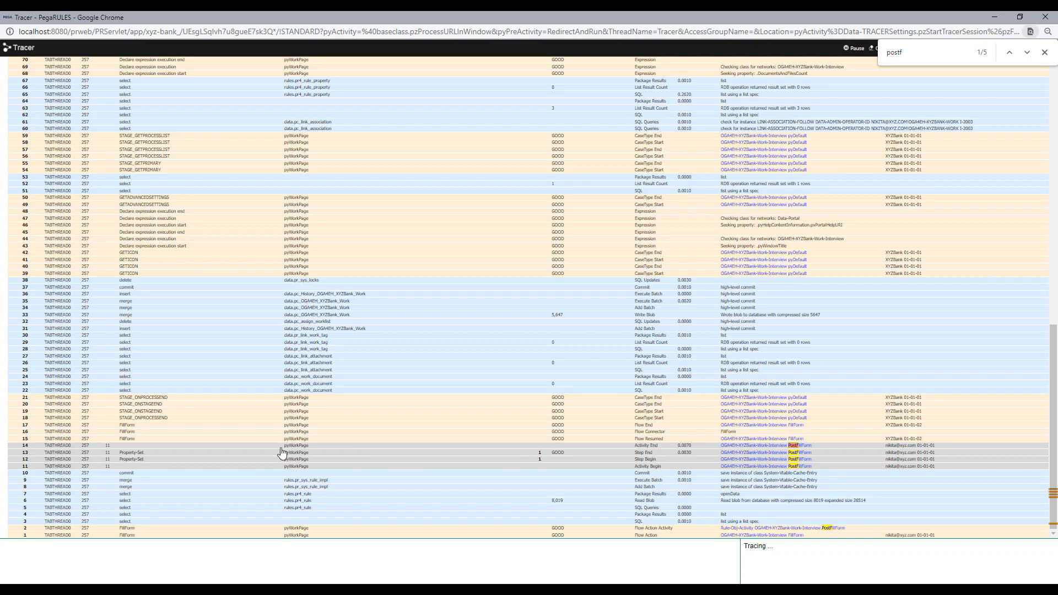
{"action": "left_click", "coordinate": [132, 454]}
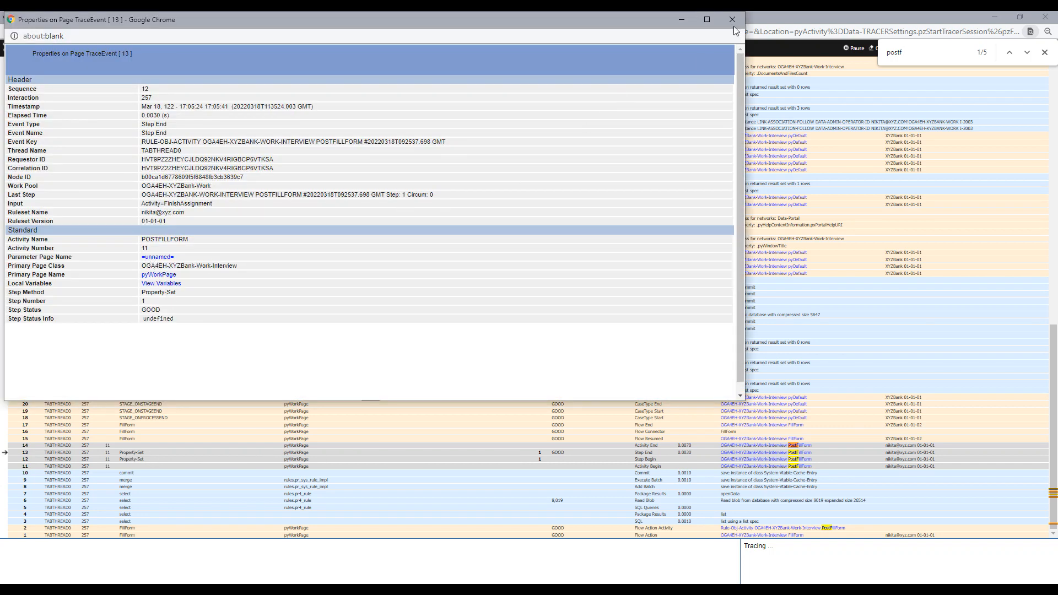
- Maximize the event properties and inspect checklocal's value in the Local Variables window, then close it
{"action": "left_click", "coordinate": [712, 20]}
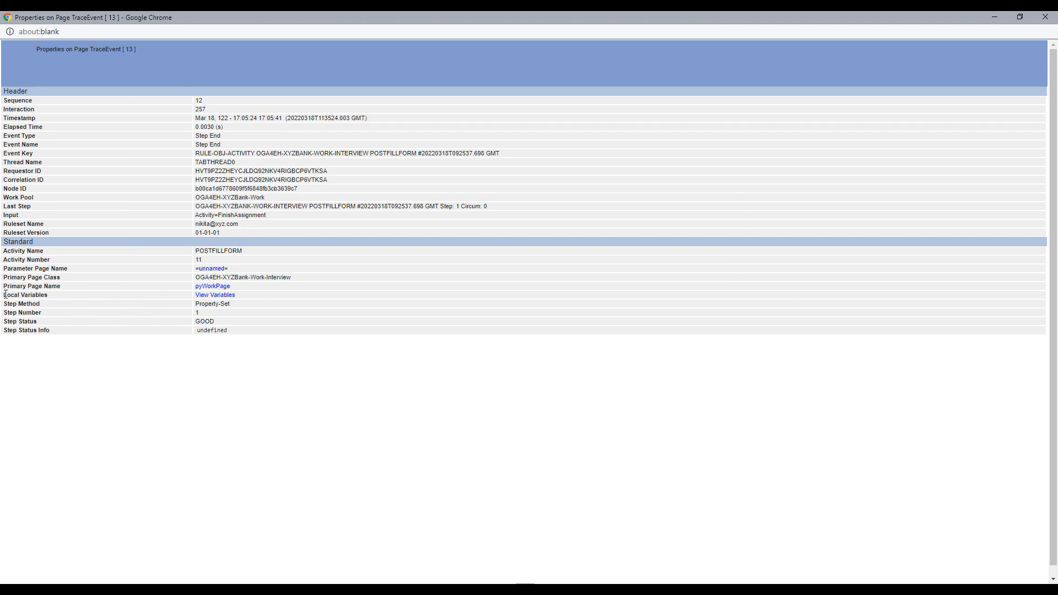
{"action": "left_click_drag", "start_coordinate": [13, 295], "coordinate": [45, 295]}
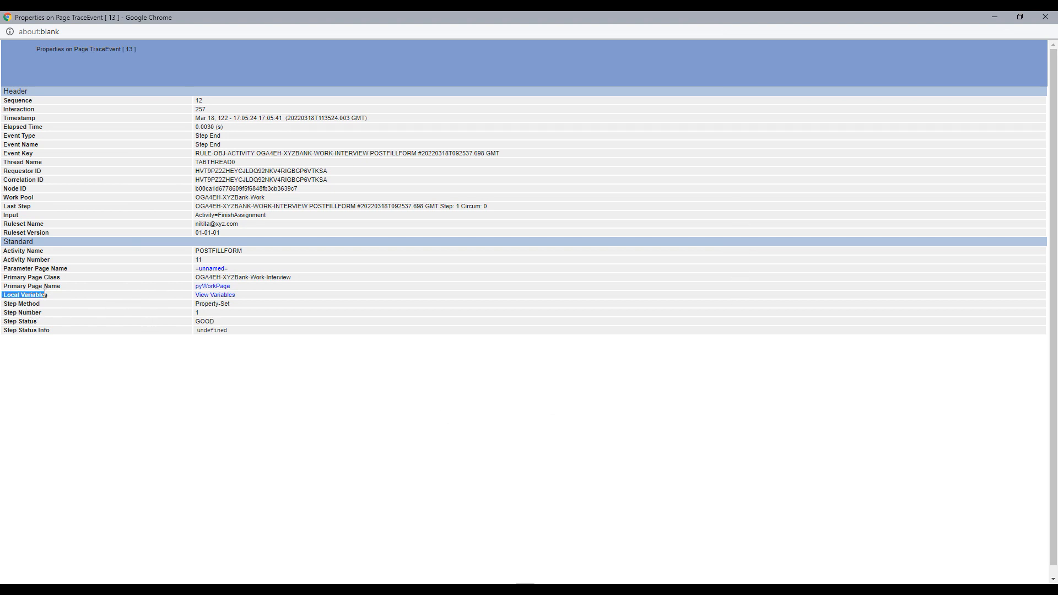
{"action": "left_click", "coordinate": [220, 299]}
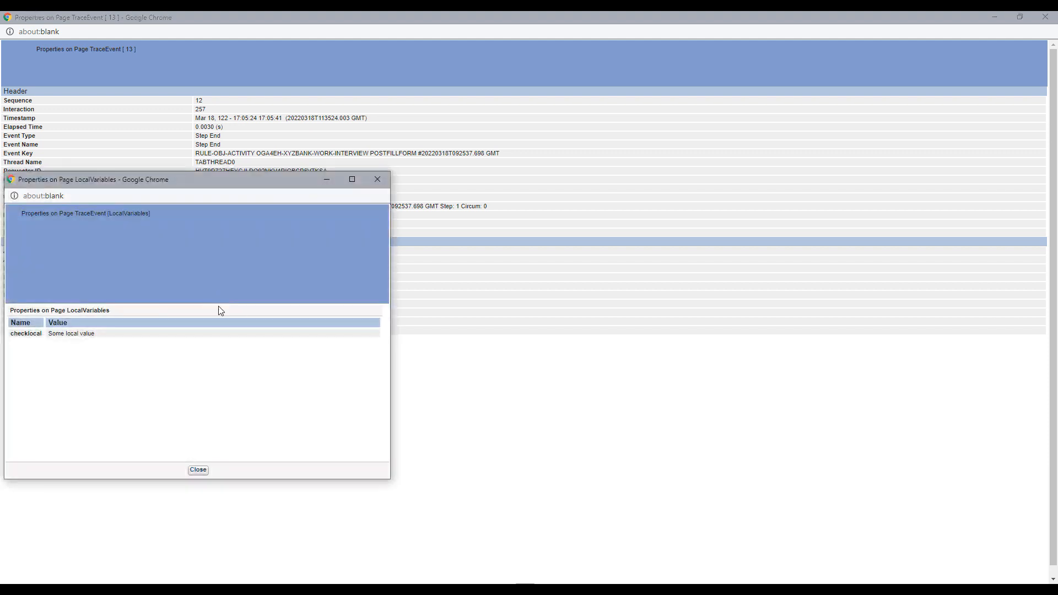
{"action": "left_click_drag", "start_coordinate": [207, 177], "coordinate": [499, 168]}
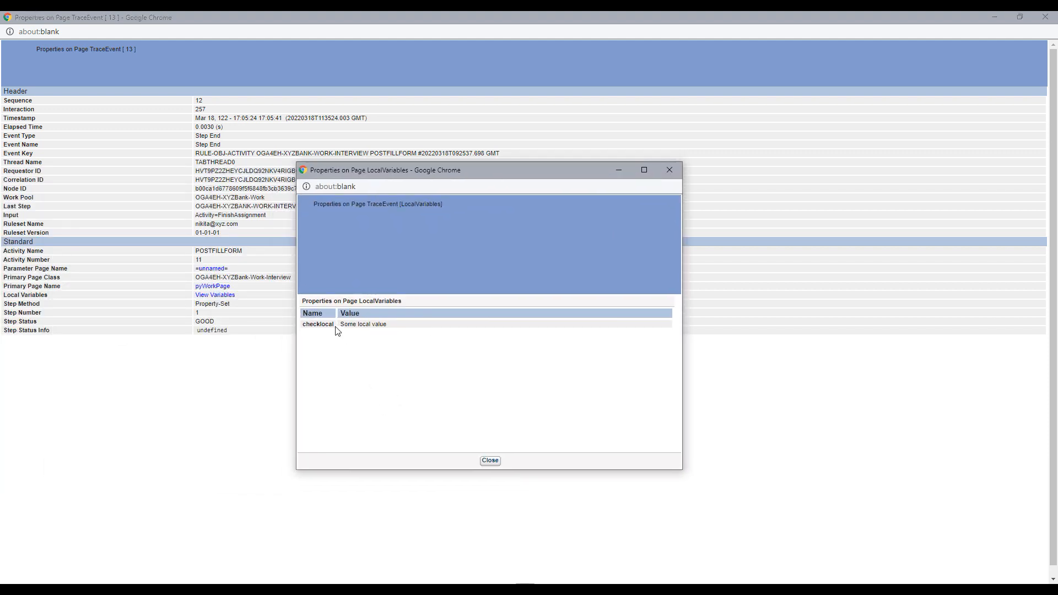
{"action": "left_click_drag", "start_coordinate": [332, 324], "coordinate": [303, 326]}
{"action": "left_click_drag", "start_coordinate": [392, 329], "coordinate": [357, 325]}
{"action": "left_click", "coordinate": [369, 346]}
{"action": "left_click", "coordinate": [669, 170]}
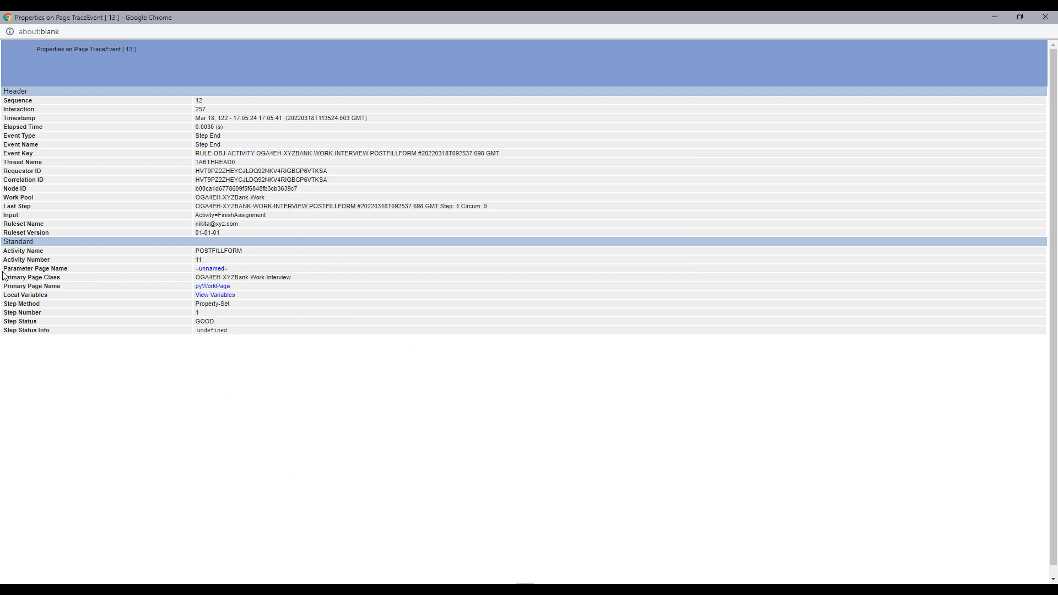
- Review the =unnamed= parameter page properties, then return to the Dev Studio window
{"action": "left_click_drag", "start_coordinate": [6, 268], "coordinate": [64, 268]}
{"action": "left_click", "coordinate": [215, 270]}
{"action": "left_click_drag", "start_coordinate": [259, 178], "coordinate": [668, 166]}
{"action": "scroll", "coordinate": [643, 338], "scroll_direction": "down", "scroll_amount": 5}
{"action": "scroll", "coordinate": [645, 342], "scroll_direction": "up", "scroll_amount": 5}
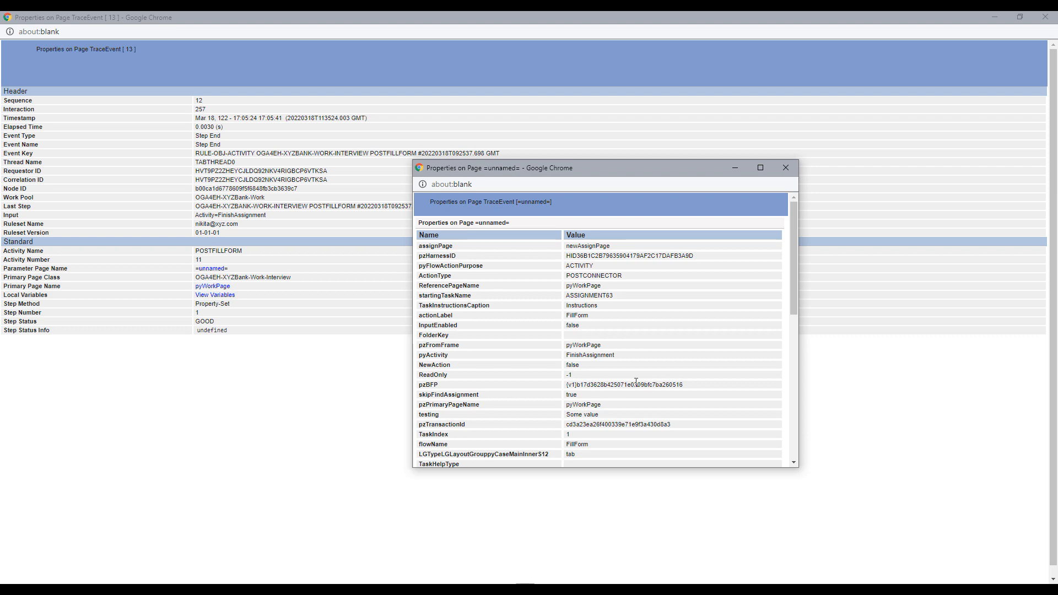
{"action": "scroll", "coordinate": [602, 411], "scroll_direction": "down", "scroll_amount": 5}
{"action": "scroll", "coordinate": [603, 413], "scroll_direction": "down", "scroll_amount": 2}
{"action": "scroll", "coordinate": [603, 413], "scroll_direction": "up", "scroll_amount": 7}
{"action": "scroll", "coordinate": [604, 424], "scroll_direction": "down", "scroll_amount": 1}
{"action": "scroll", "coordinate": [605, 428], "scroll_direction": "down", "scroll_amount": 3}
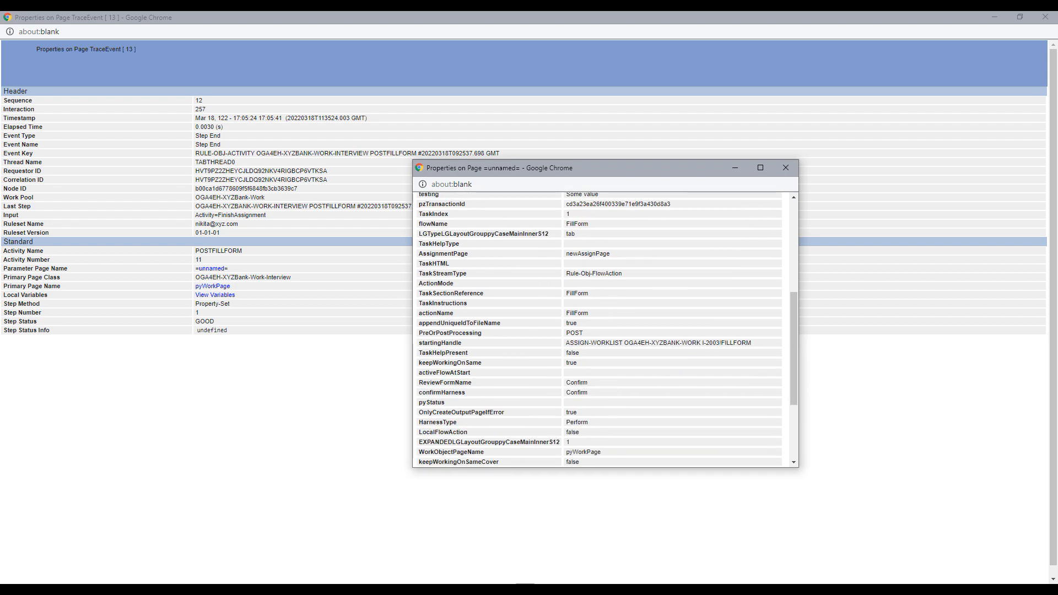
{"action": "left_click", "coordinate": [88, 554]}
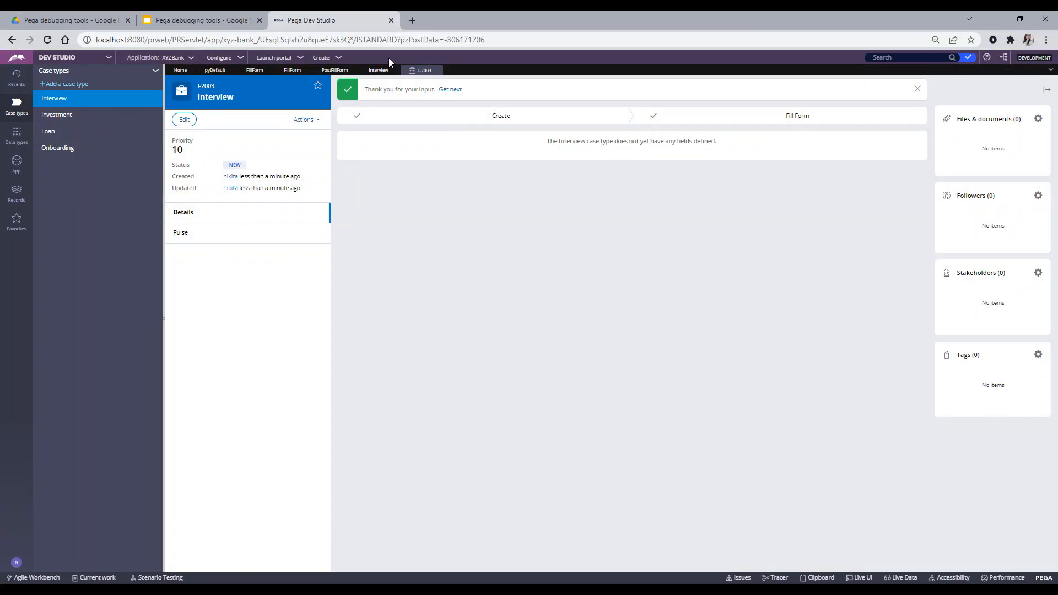
- Show PostFillForm's steps, find testing's value 'Some value' in the unnamed page popup, and close it
{"action": "left_click", "coordinate": [334, 70]}
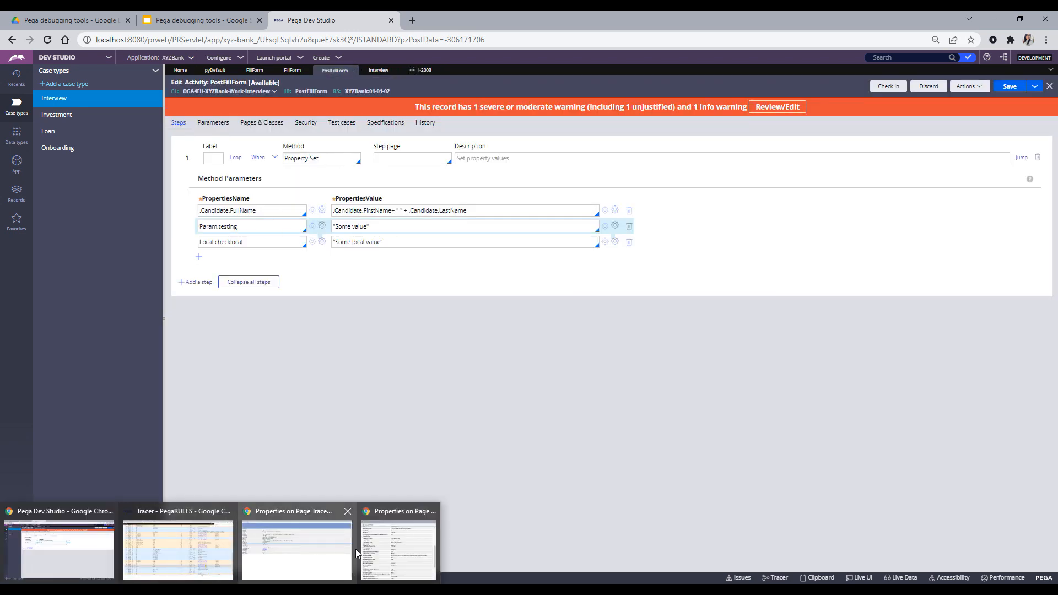
{"action": "left_click", "coordinate": [403, 551]}
{"action": "key", "text": "ctrl+f"}
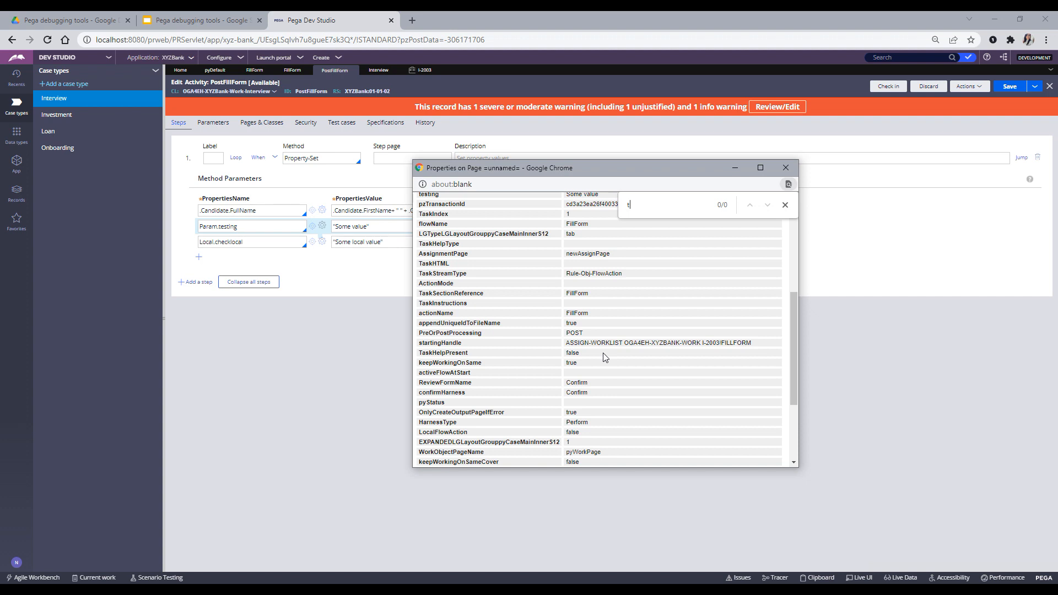
{"action": "type", "text": "test"}
{"action": "scroll", "coordinate": [529, 304], "scroll_direction": "up", "scroll_amount": 3}
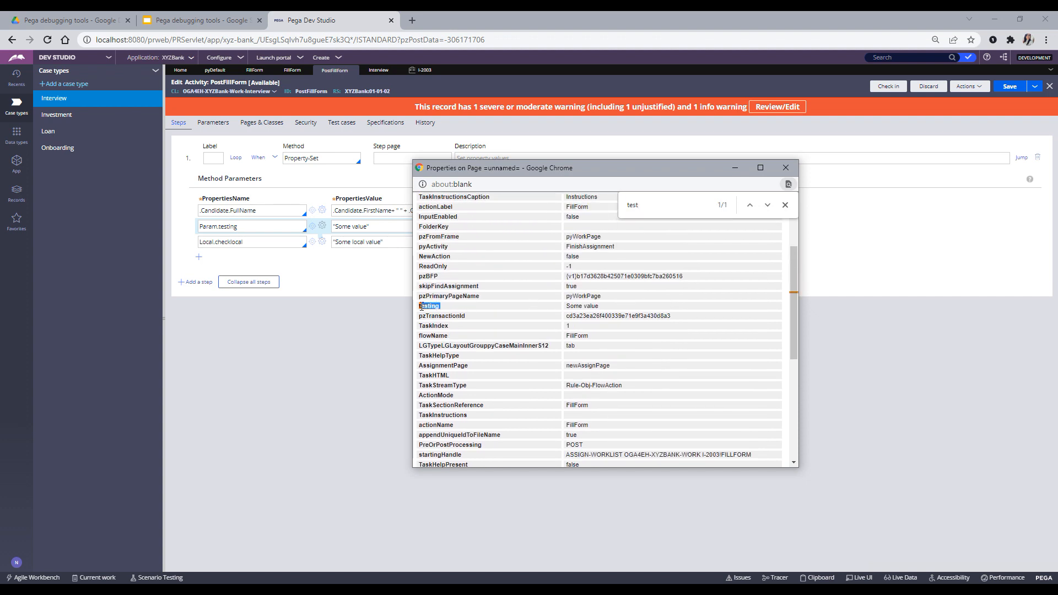
{"action": "left_click_drag", "start_coordinate": [611, 307], "coordinate": [564, 307]}
{"action": "left_click", "coordinate": [788, 171]}
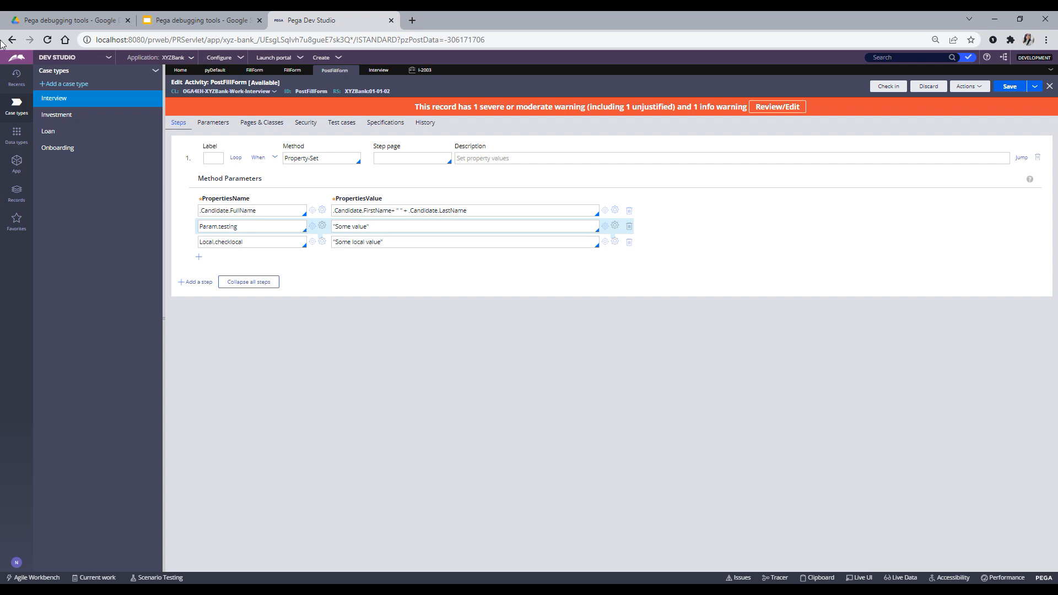
{"action": "left_click", "coordinate": [165, 20]}
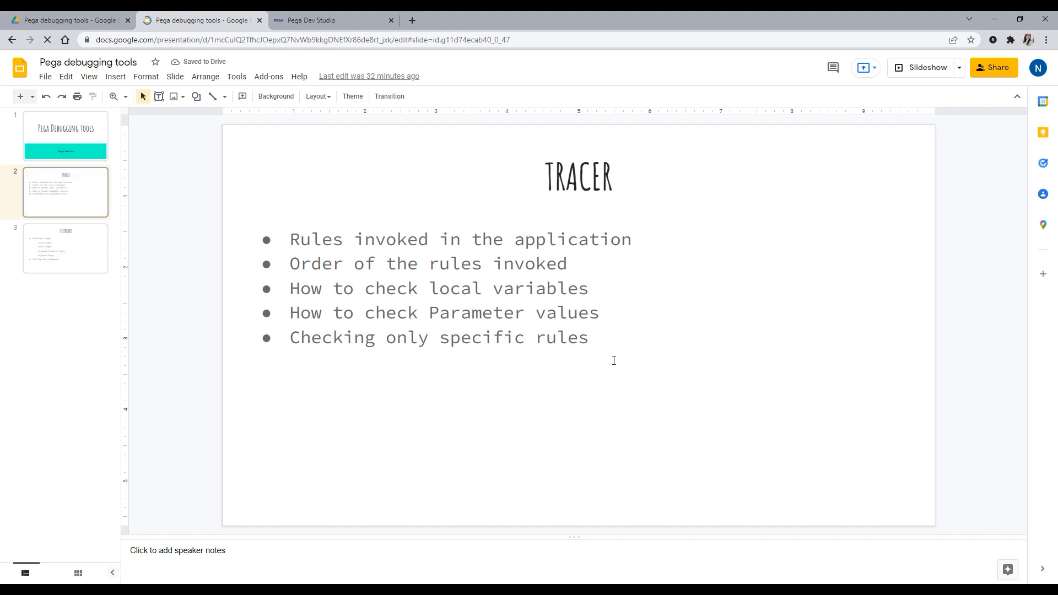
- Leave the Tracer slide and go back to Pega Dev Studio's PostFillForm activity
{"action": "left_click", "coordinate": [323, 22]}
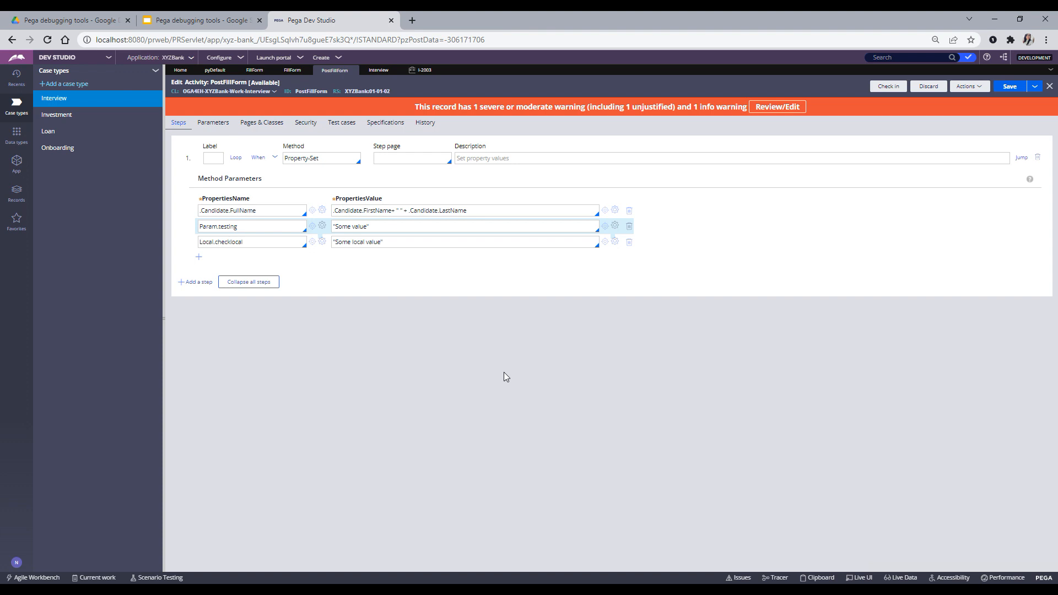
- Add step 2 to PostFillForm with method Obj-Open-By-Handle and save the activity
{"action": "left_click", "coordinate": [382, 74]}
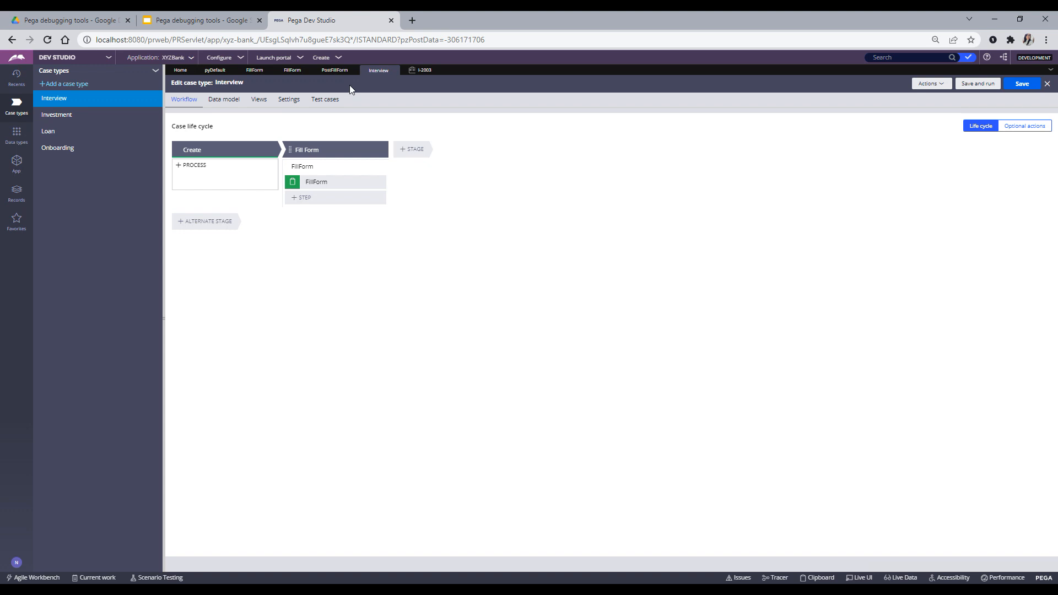
{"action": "left_click", "coordinate": [334, 71]}
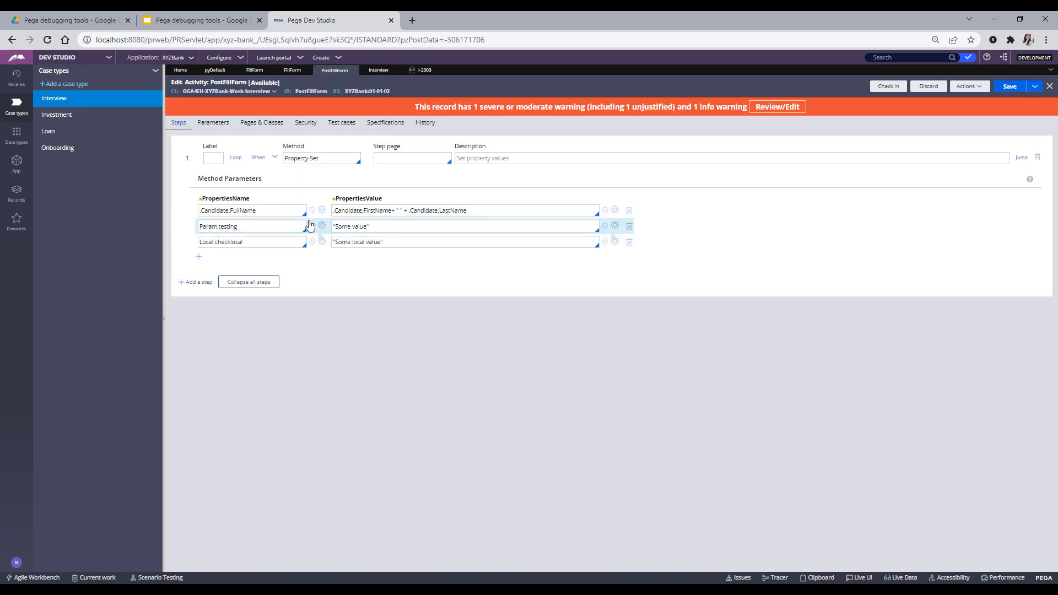
{"action": "left_click", "coordinate": [196, 282]}
{"action": "left_click", "coordinate": [289, 279]}
{"action": "type", "text": "o"}
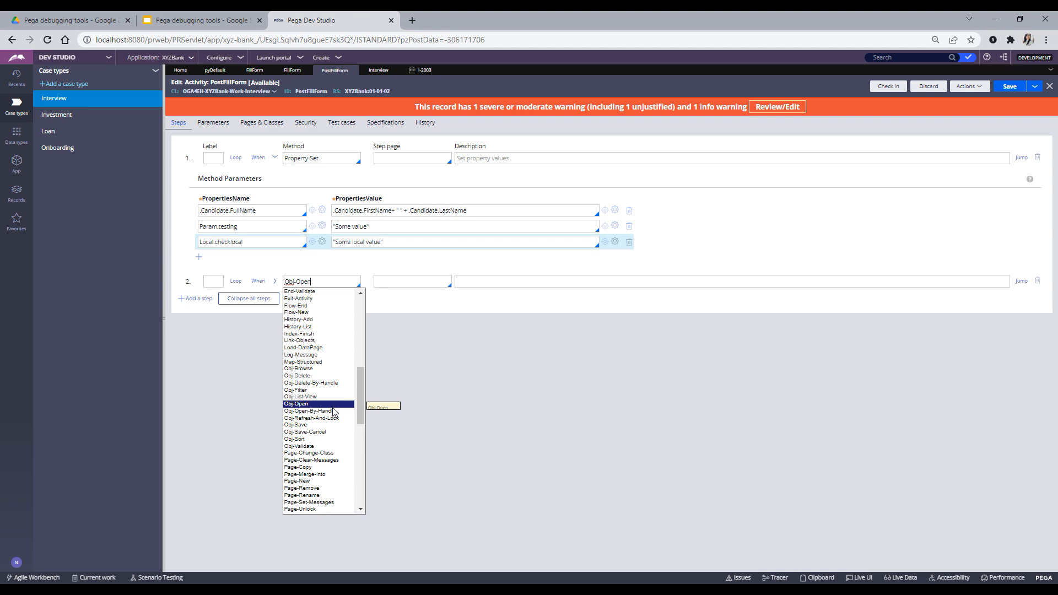
{"action": "left_click", "coordinate": [334, 411]}
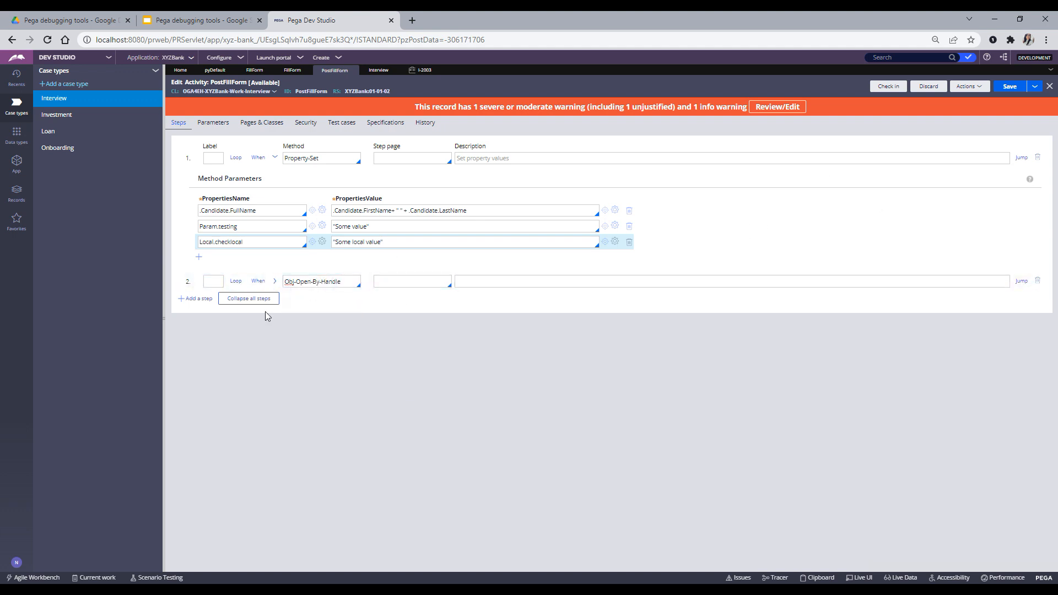
{"action": "left_click", "coordinate": [275, 281]}
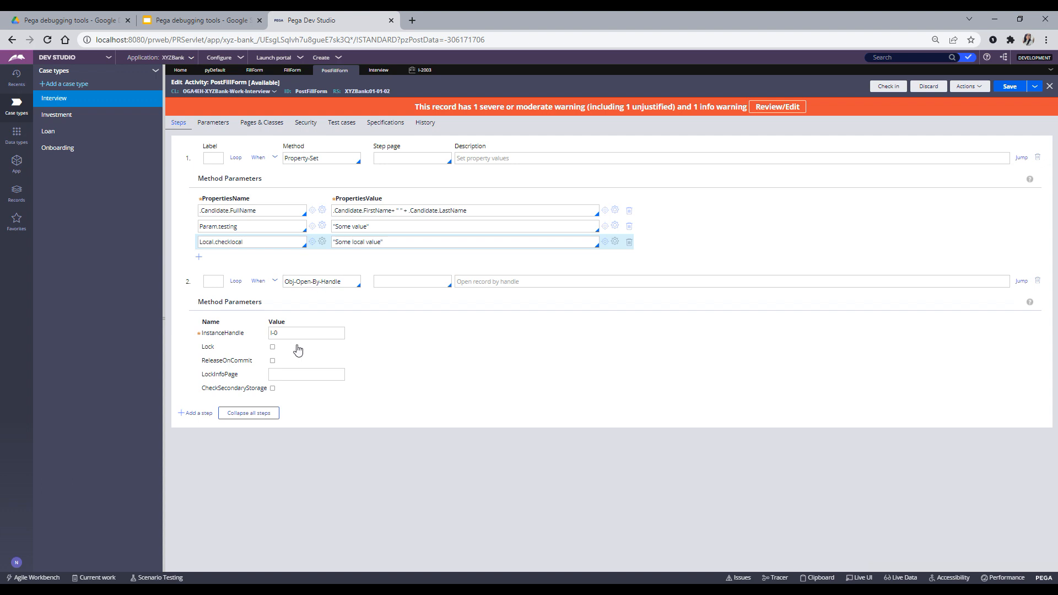
{"action": "left_click", "coordinate": [1009, 87]}
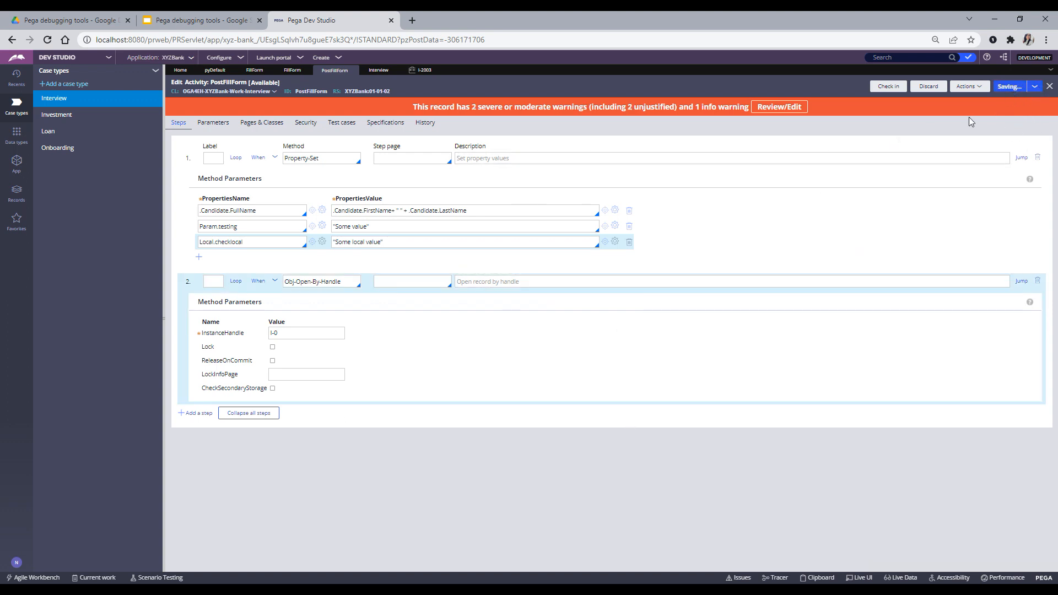
- Close the trace event property window and the Tracer window
{"action": "mouse_move", "coordinate": [176, 589]}
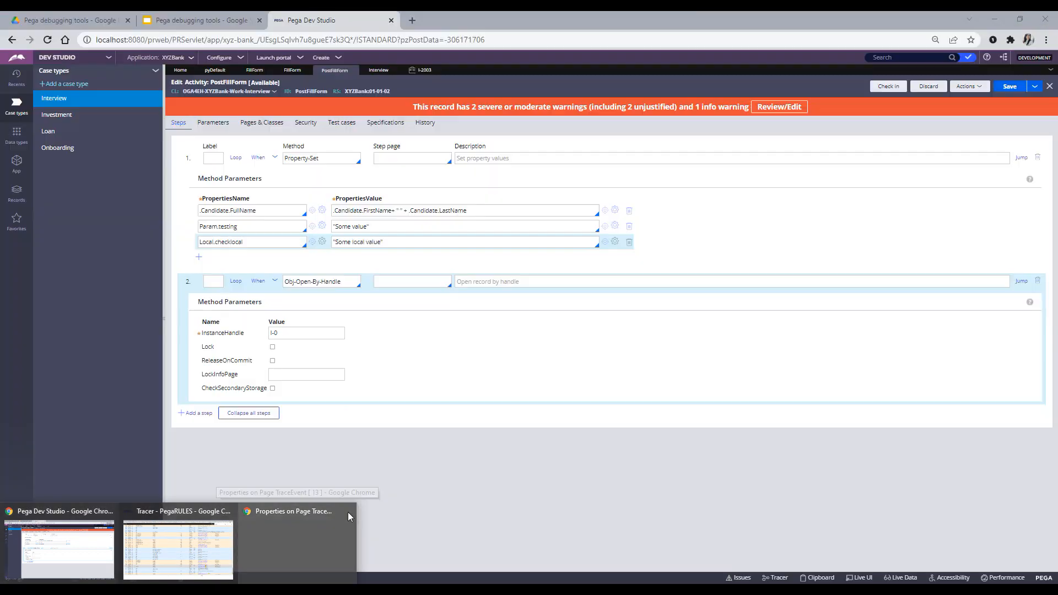
{"action": "left_click", "coordinate": [343, 513]}
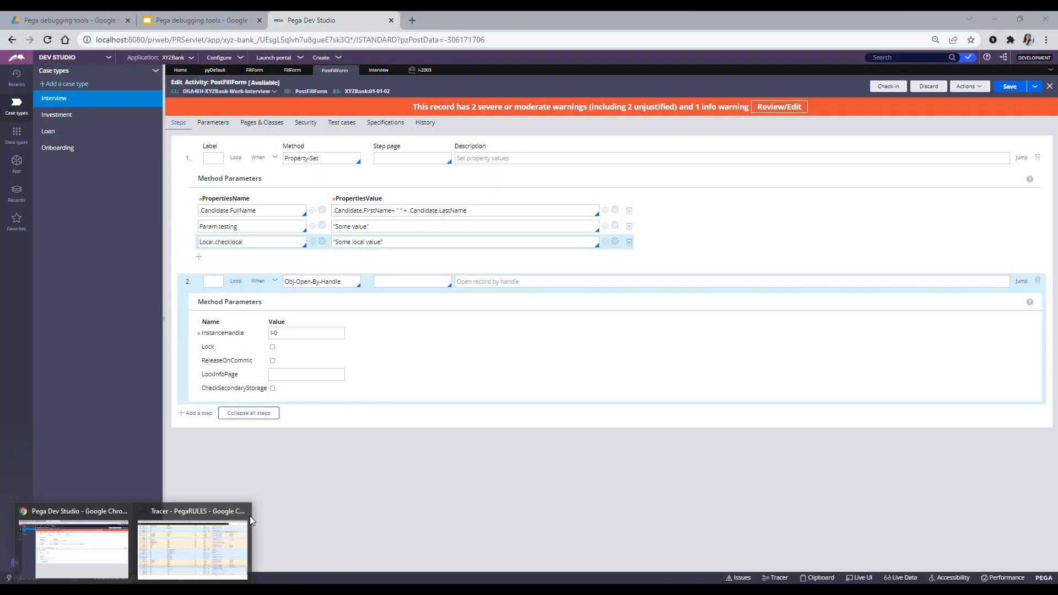
{"action": "left_click", "coordinate": [246, 515]}
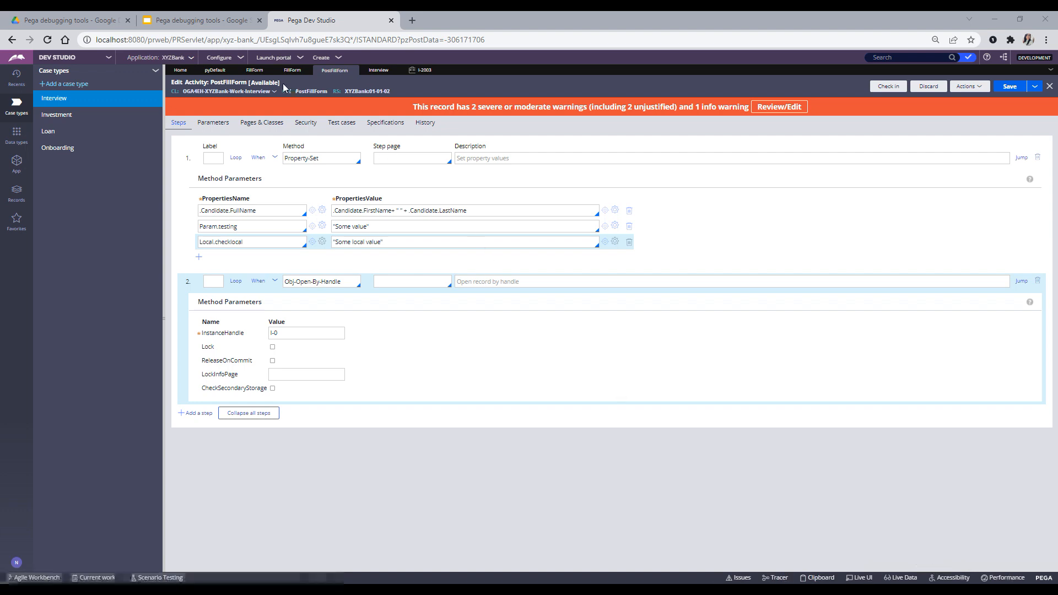
- Close case I-2003 and save and run a new Interview case
{"action": "left_click", "coordinate": [53, 100]}
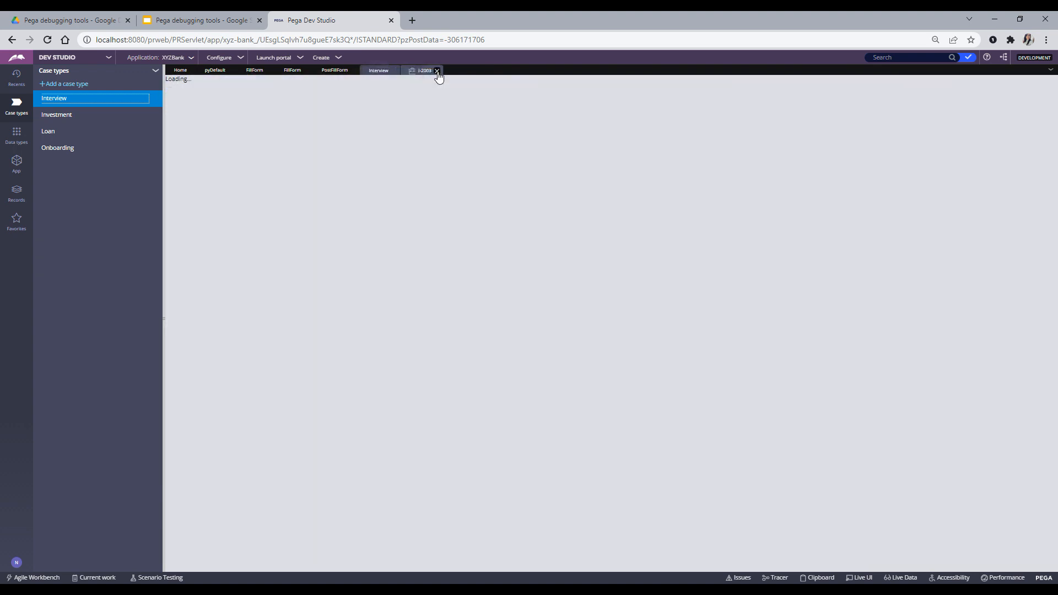
{"action": "left_click", "coordinate": [438, 72]}
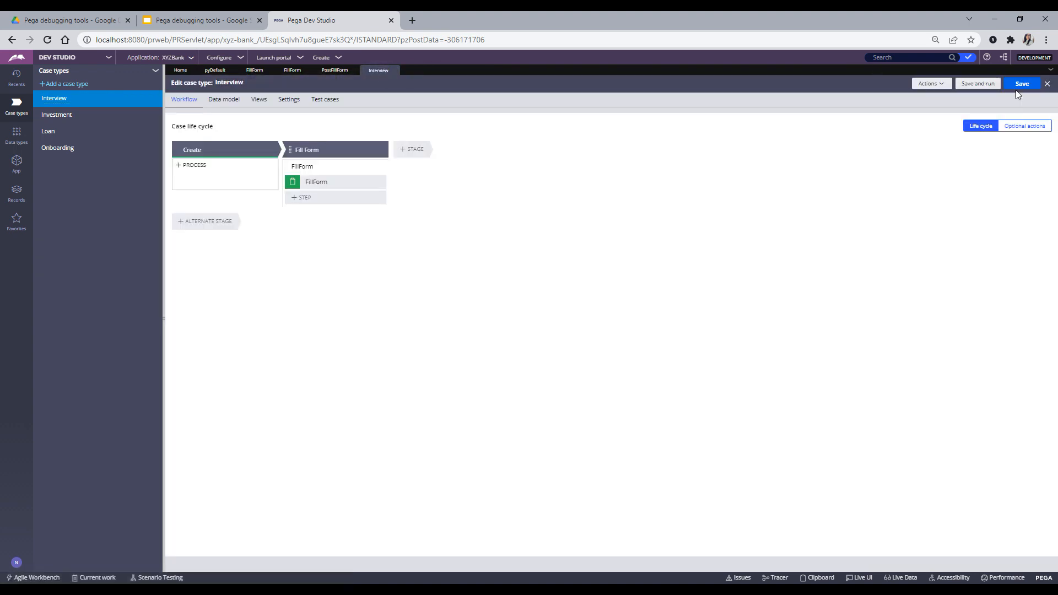
{"action": "left_click", "coordinate": [978, 85]}
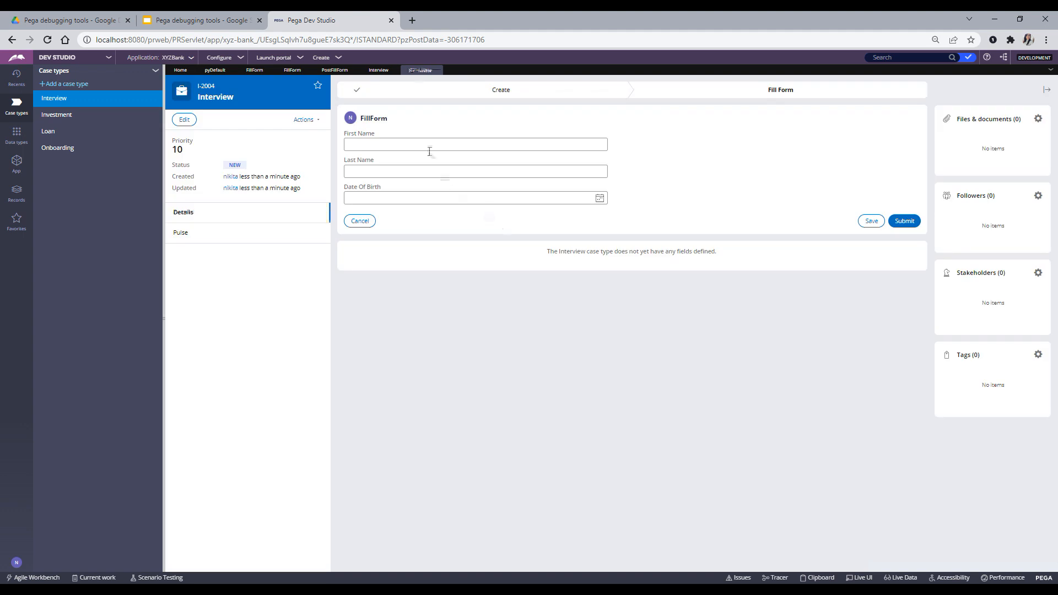
- Enter first and last name, set Date Of Birth to 3/4/2022, and open the Tracer
{"action": "left_click", "coordinate": [428, 145]}
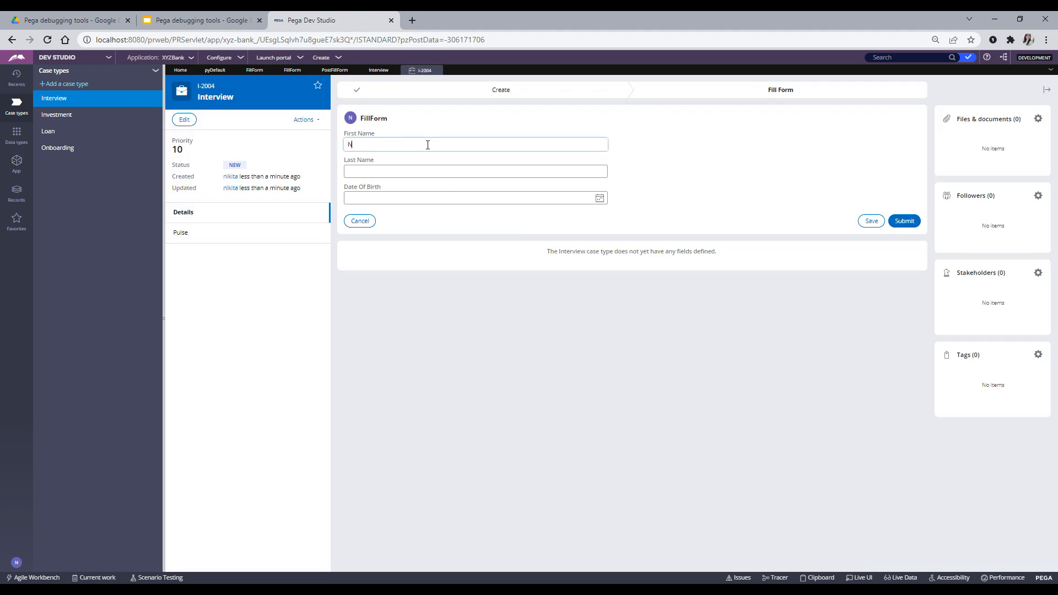
{"action": "left_click", "coordinate": [436, 167]}
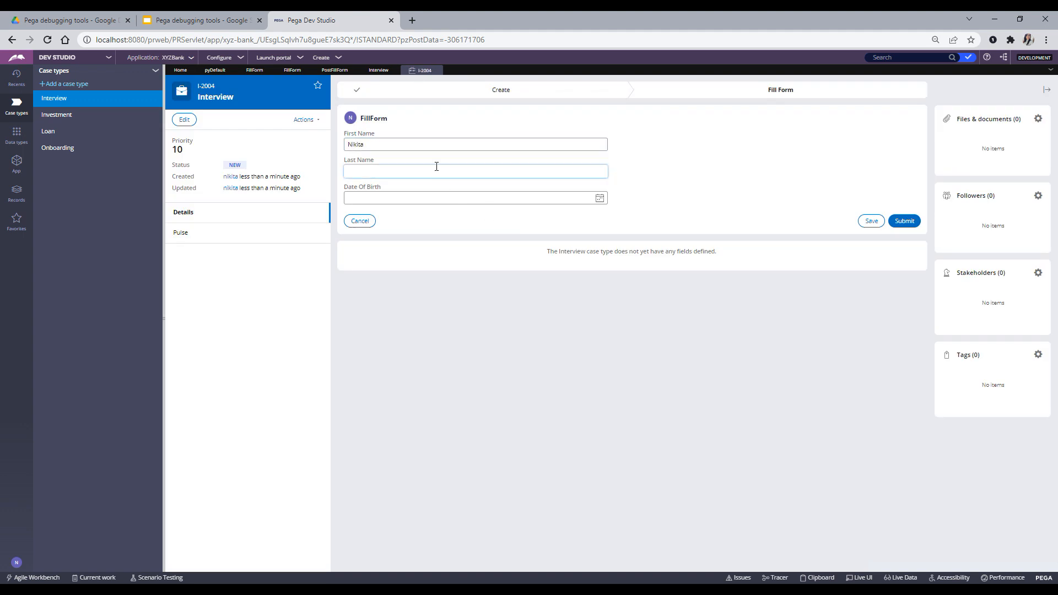
{"action": "left_click", "coordinate": [599, 197]}
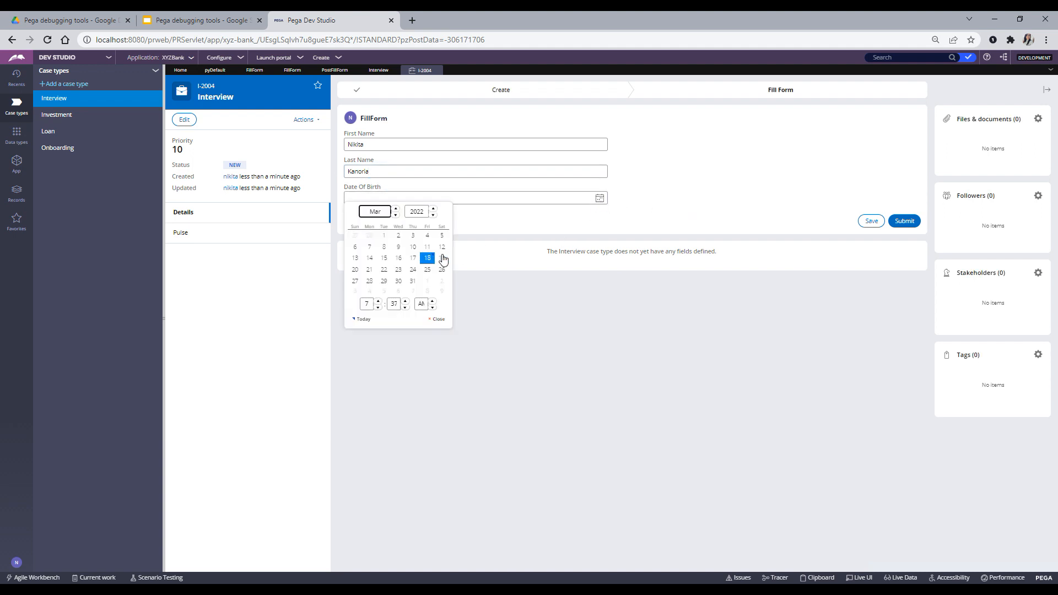
{"action": "left_click", "coordinate": [441, 259]}
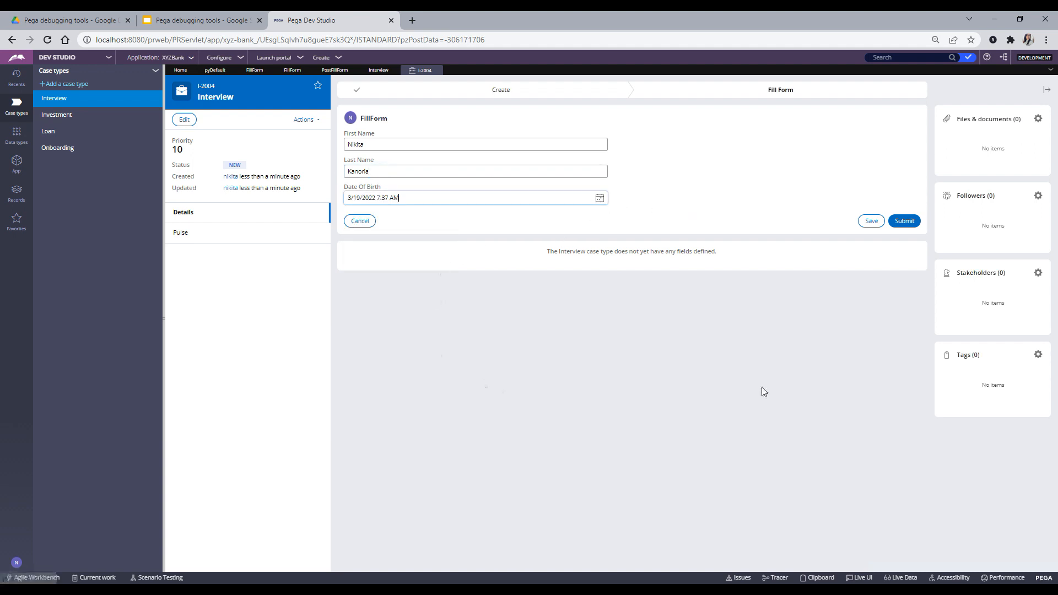
{"action": "left_click", "coordinate": [600, 199]}
{"action": "left_click", "coordinate": [427, 239]}
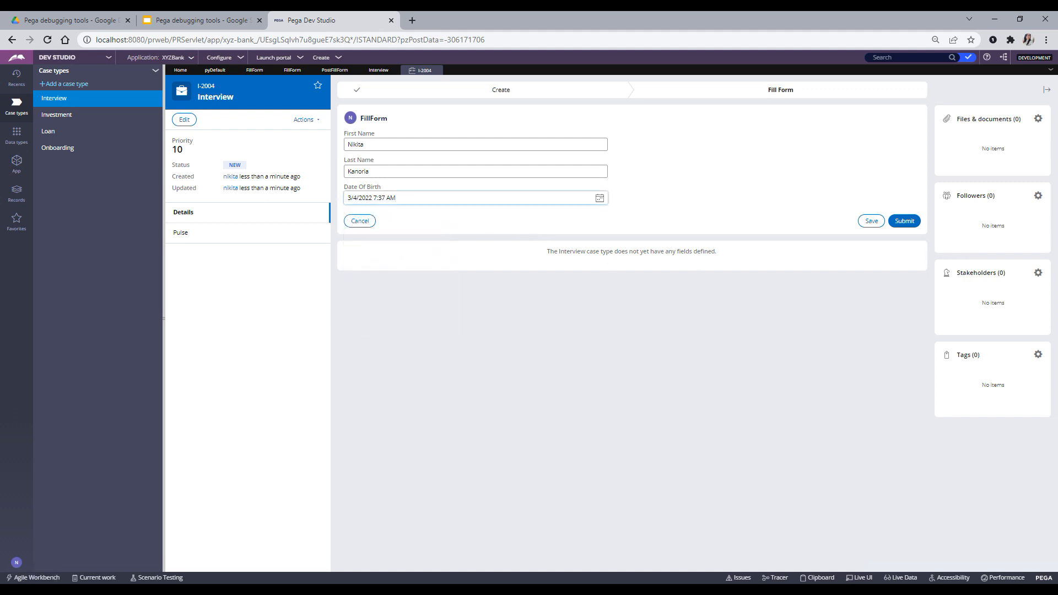
{"action": "left_click", "coordinate": [776, 577]}
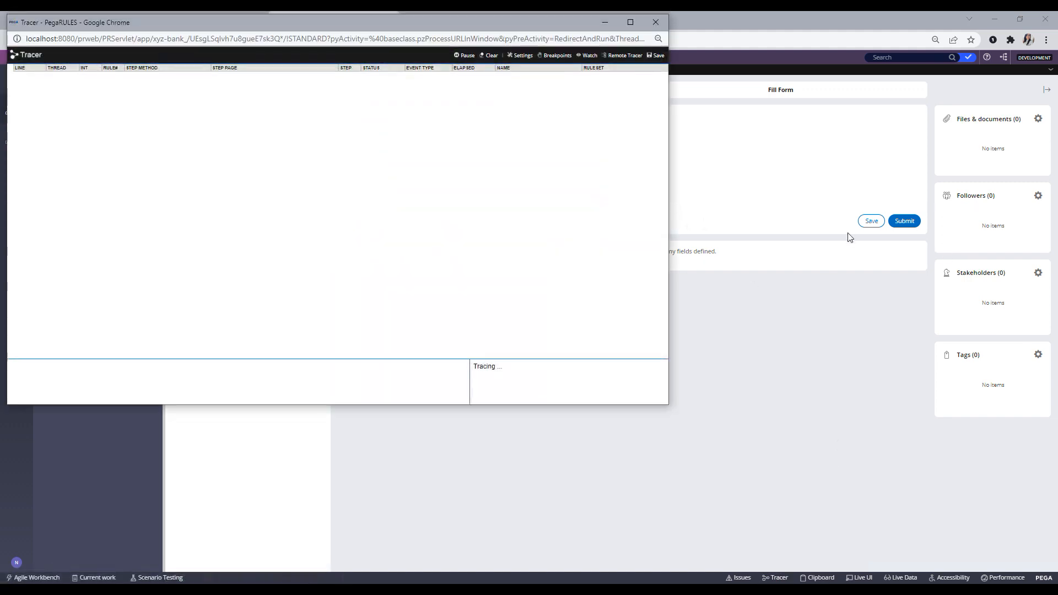
- Submit the form, maximize the Tracer, and pause tracing to hold the event list
{"action": "left_click", "coordinate": [904, 222]}
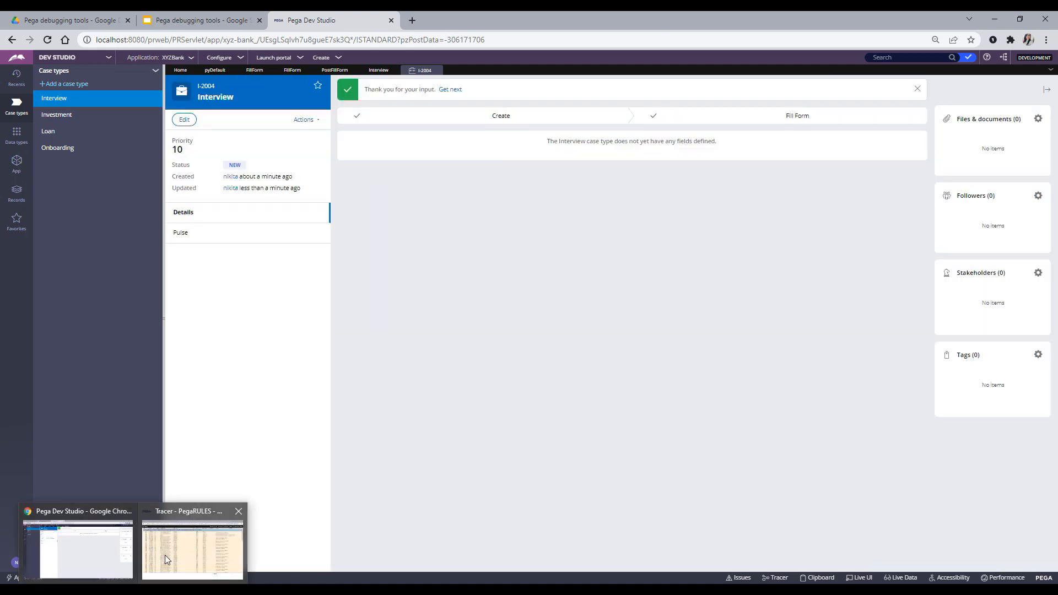
{"action": "left_click", "coordinate": [164, 554]}
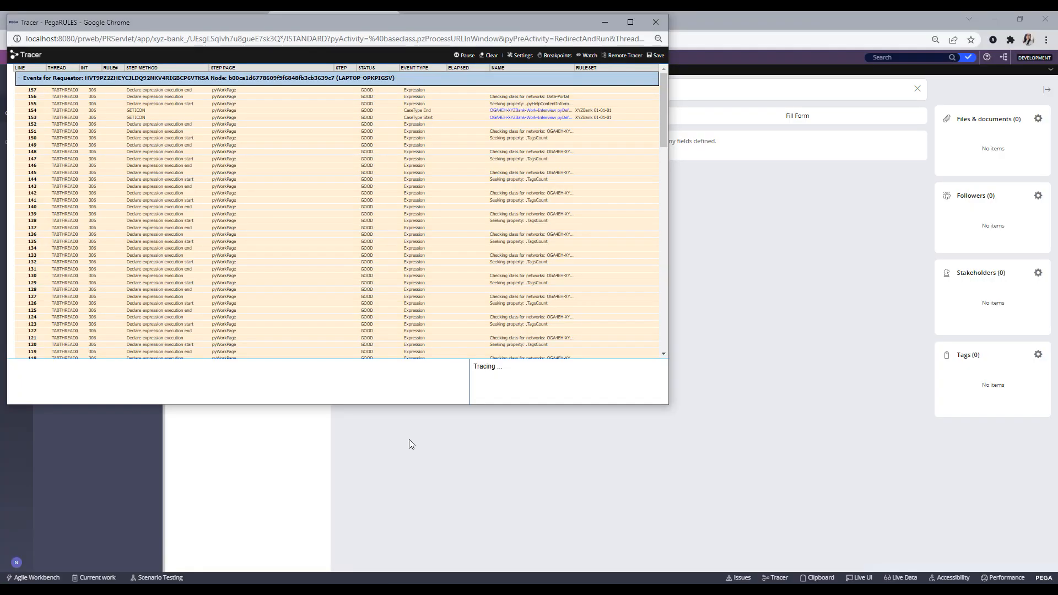
{"action": "left_click", "coordinate": [630, 22]}
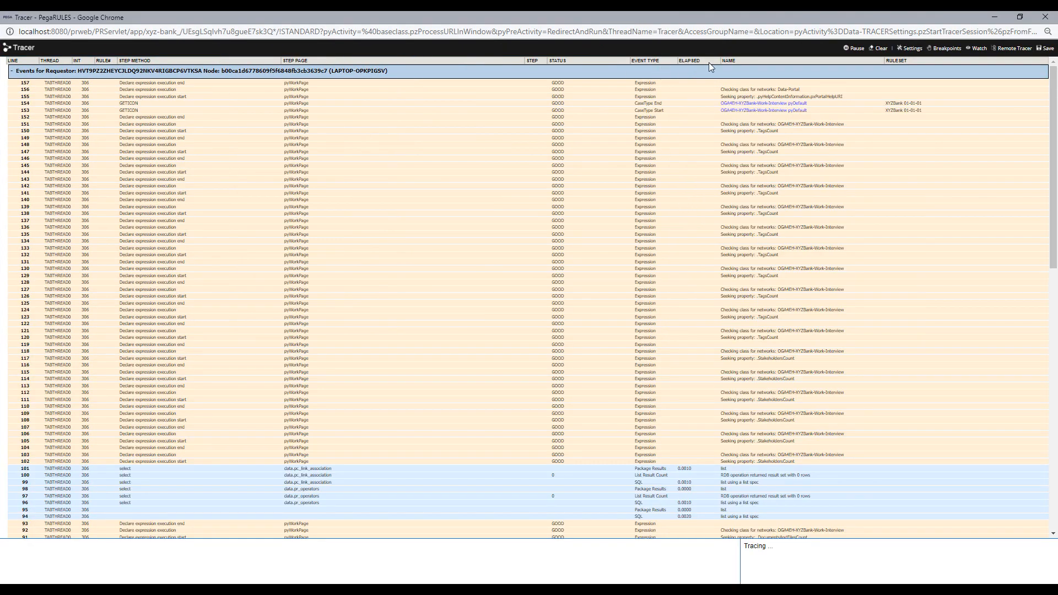
{"action": "left_click", "coordinate": [854, 48]}
{"action": "scroll", "coordinate": [764, 315], "scroll_direction": "down", "scroll_amount": 10}
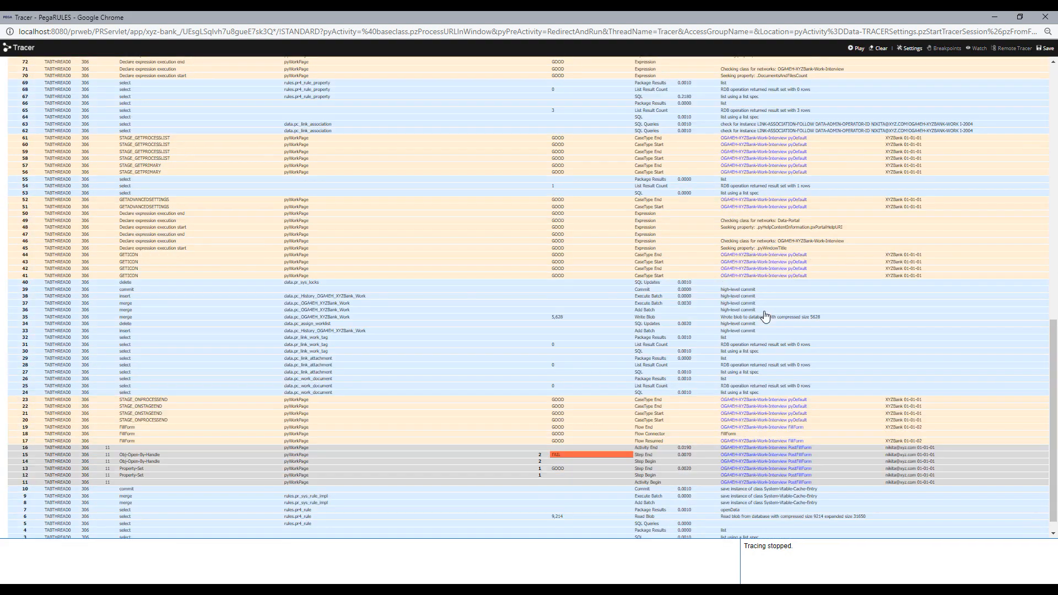
{"action": "scroll", "coordinate": [719, 464], "scroll_direction": "down", "scroll_amount": 1}
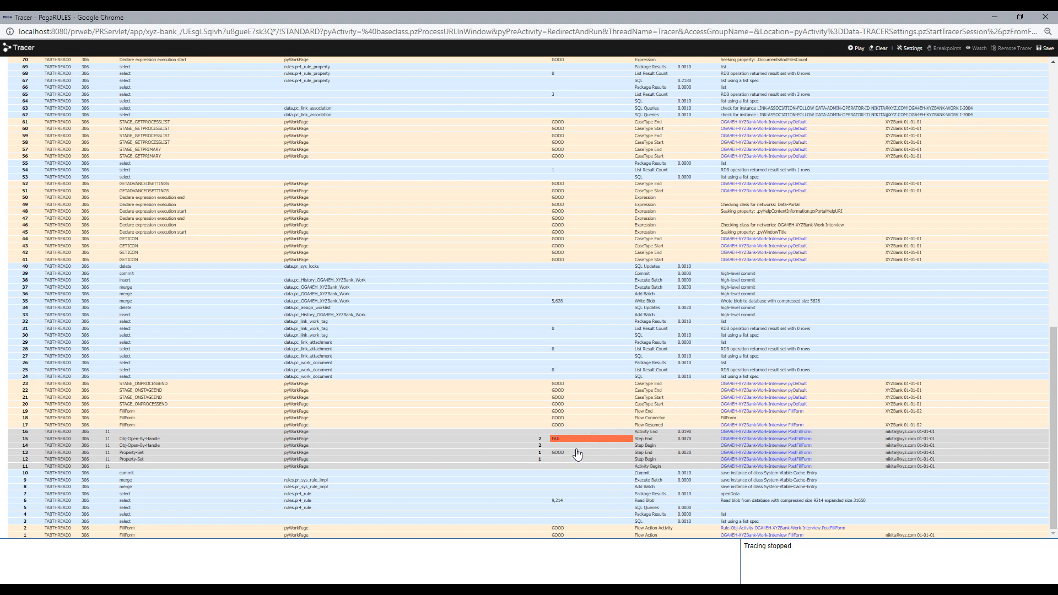
- Open failing event 15, read 'Class I-0 does not exist', then close the details and Tracer
{"action": "left_click", "coordinate": [560, 444]}
{"action": "left_click_drag", "start_coordinate": [489, 11], "coordinate": [769, 77]}
{"action": "scroll", "coordinate": [468, 285], "scroll_direction": "down", "scroll_amount": 1}
{"action": "mouse_move", "coordinate": [379, 364]}
{"action": "left_mouse_down"}
{"action": "mouse_move", "coordinate": [463, 364]}
{"action": "mouse_move", "coordinate": [381, 363]}
{"action": "left_mouse_up"}
{"action": "left_click", "coordinate": [453, 374]}
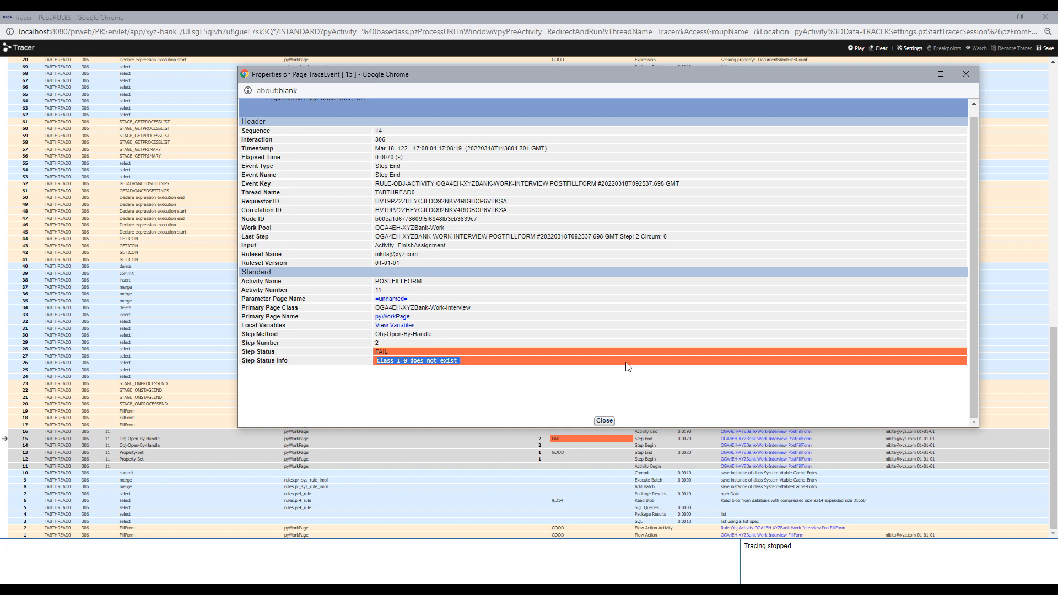
{"action": "left_click", "coordinate": [965, 74]}
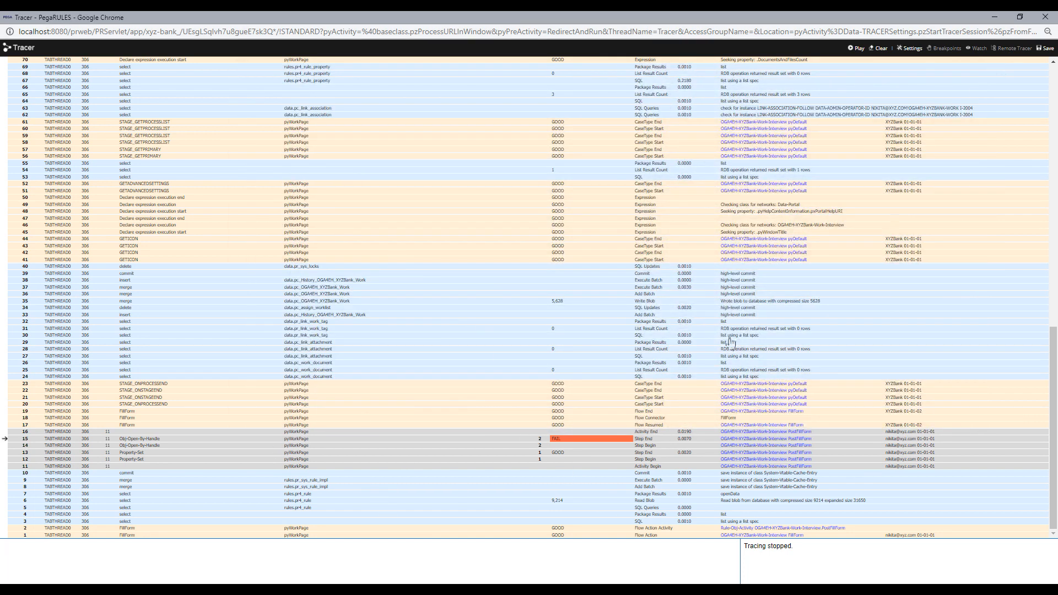
{"action": "left_click", "coordinate": [1045, 17]}
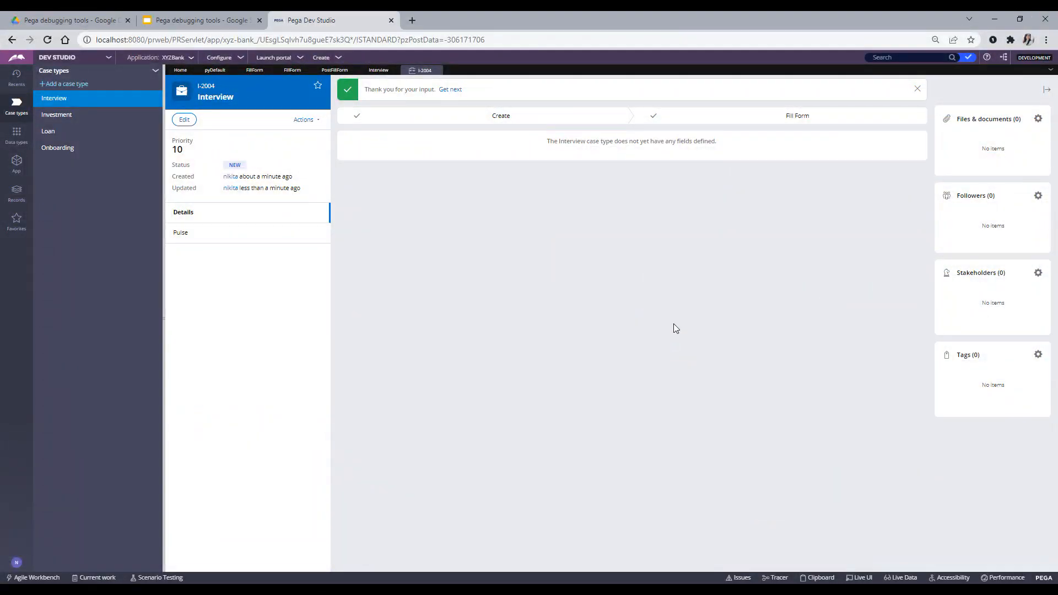
- Close case I-2004 and save and run a new Interview case
{"action": "left_click", "coordinate": [437, 70]}
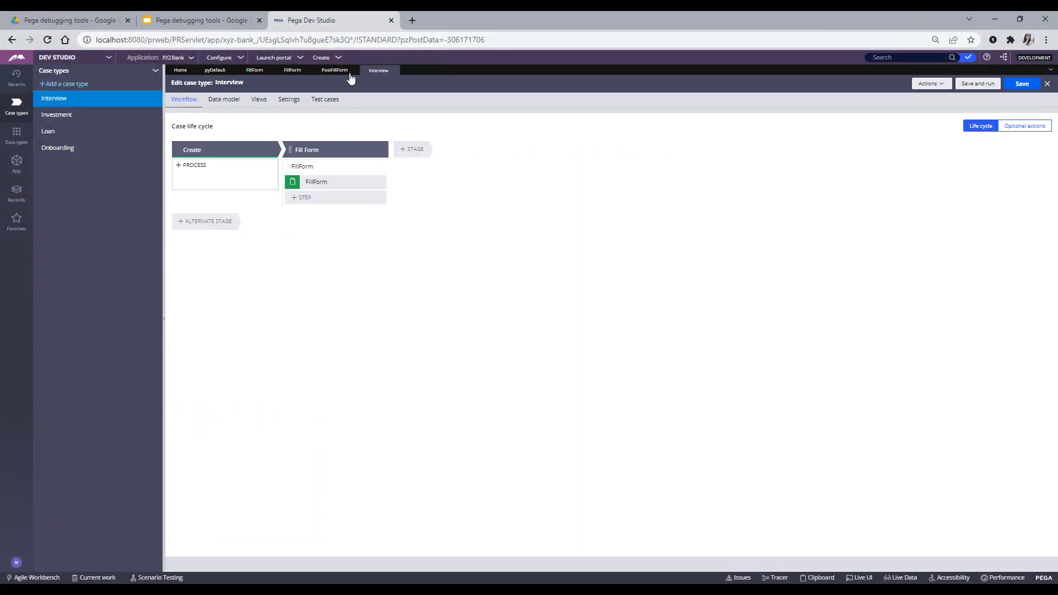
{"action": "left_click", "coordinate": [123, 98]}
{"action": "left_click", "coordinate": [979, 85]}
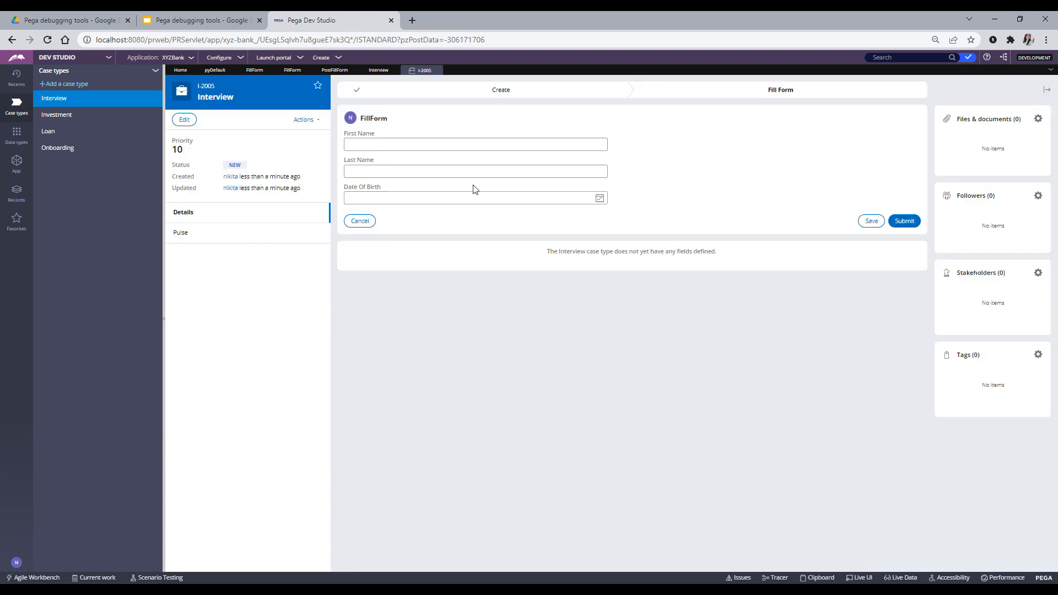
- Enter first and last name, set Date Of Birth to the 9th, and open the Clipboard Viewer
{"action": "left_click", "coordinate": [452, 147]}
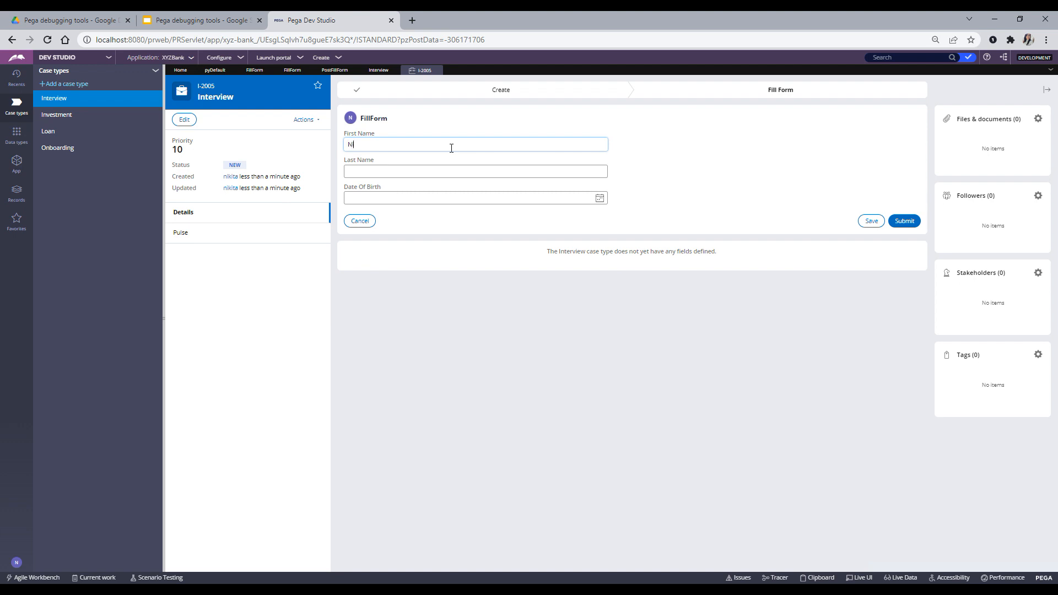
{"action": "left_click", "coordinate": [438, 173]}
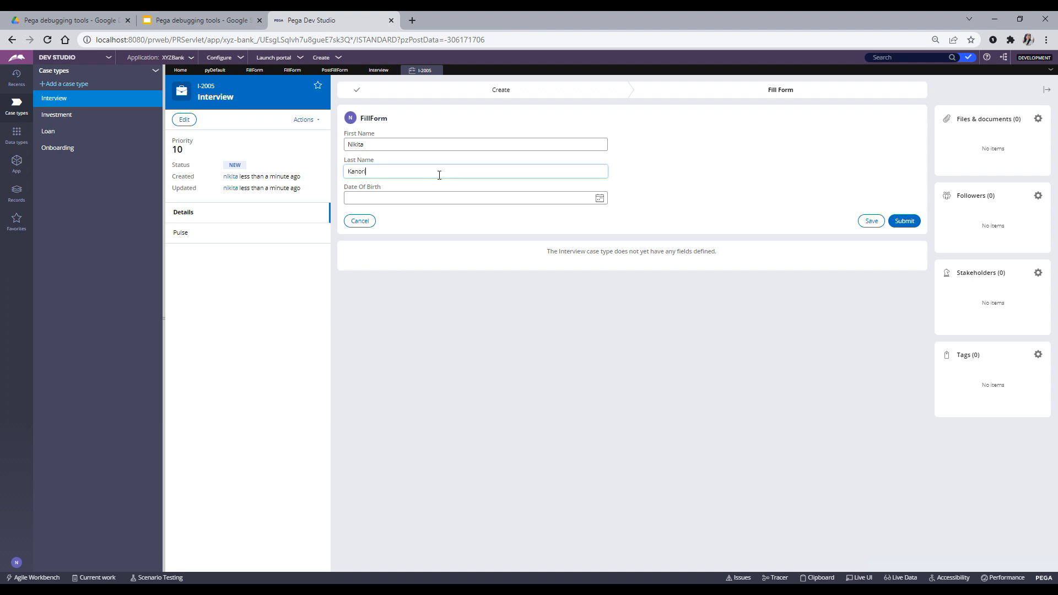
{"action": "left_click", "coordinate": [599, 198]}
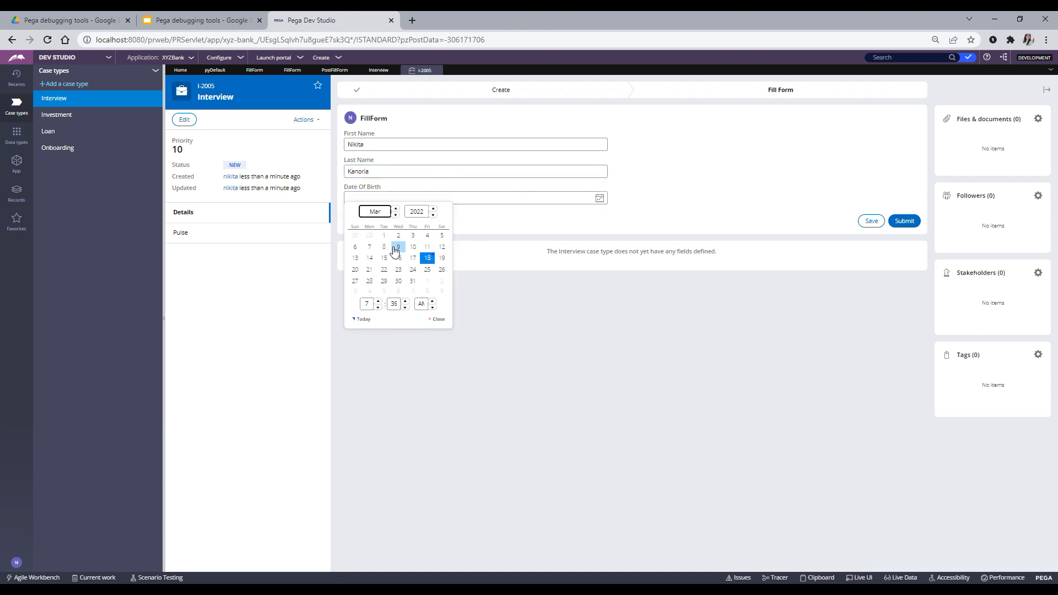
{"action": "left_click", "coordinate": [400, 251]}
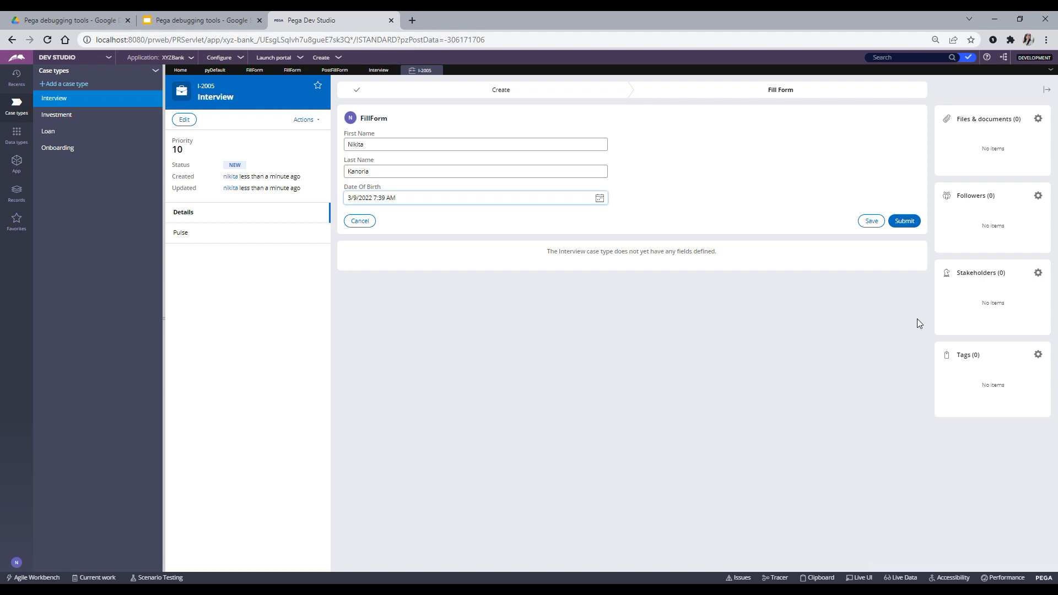
{"action": "left_click", "coordinate": [727, 332]}
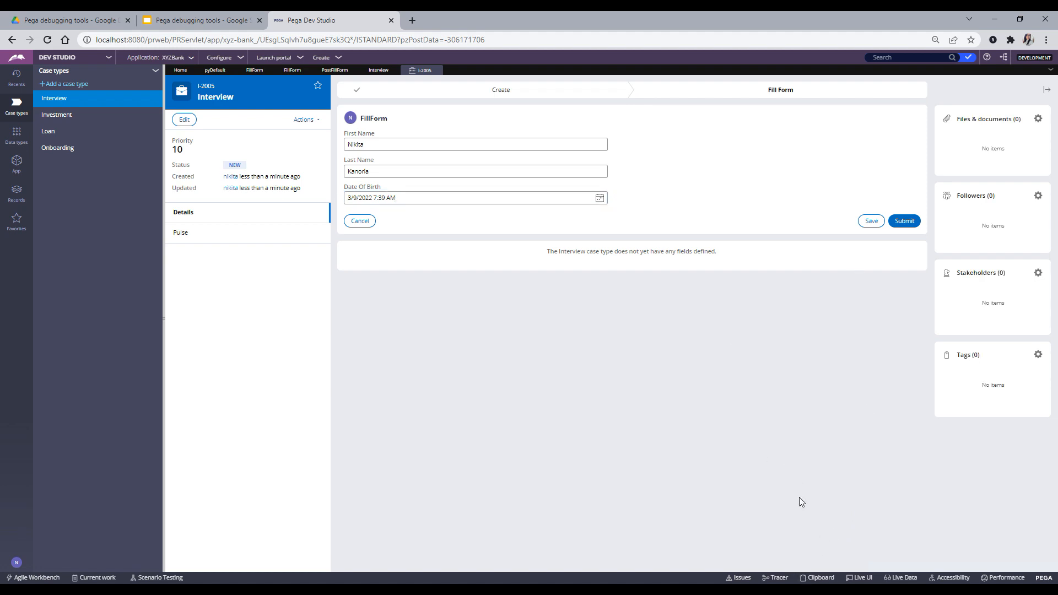
{"action": "left_click", "coordinate": [818, 578]}
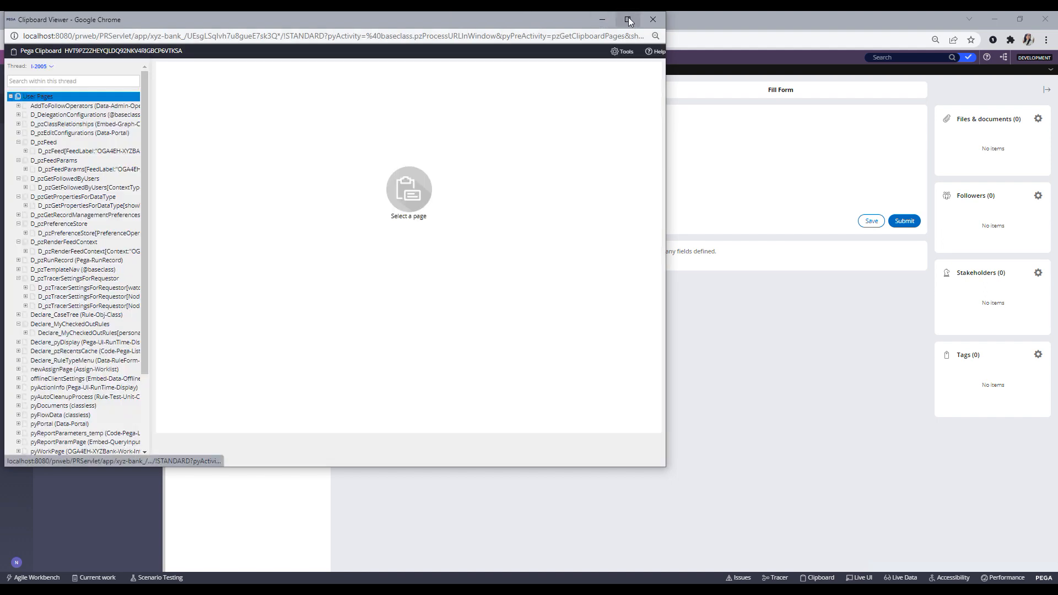
- Maximize the Clipboard Viewer and confirm thread I-2005 is selected in the Thread list
{"action": "left_click_drag", "start_coordinate": [561, 18], "coordinate": [786, 62]}
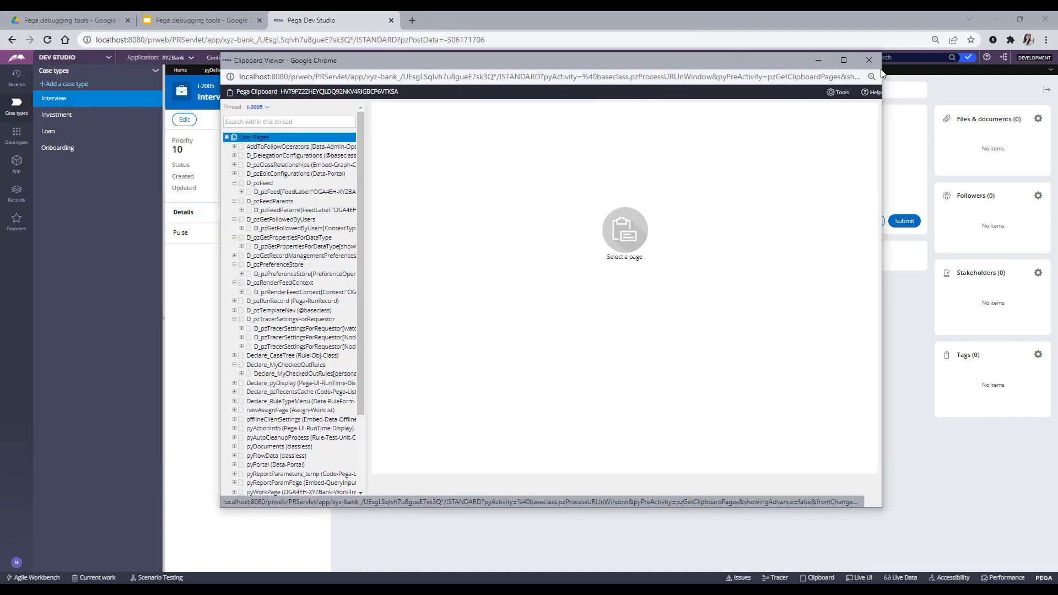
{"action": "left_click", "coordinate": [851, 58]}
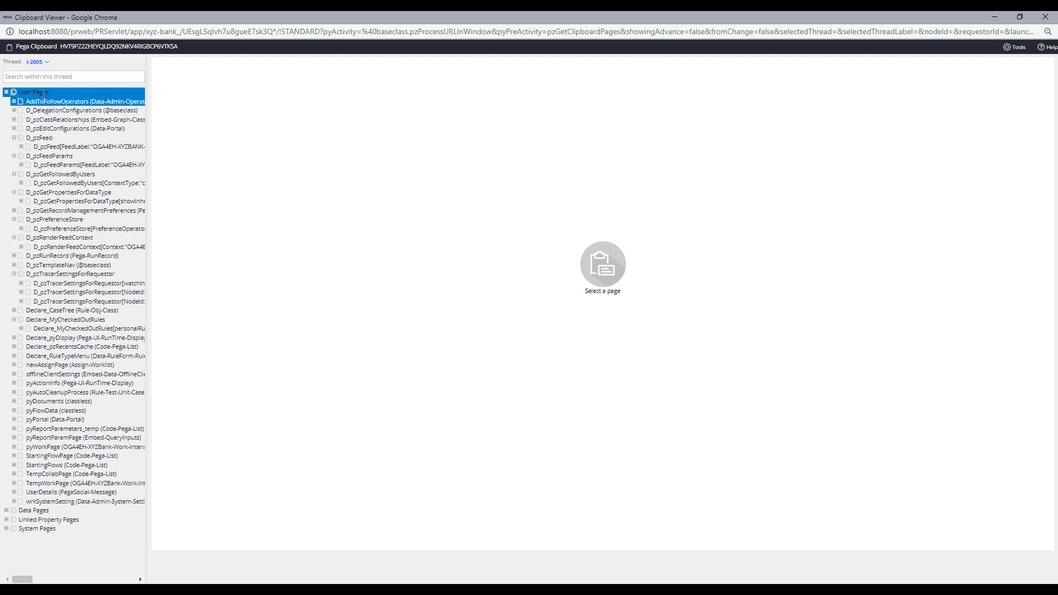
{"action": "left_click", "coordinate": [35, 63]}
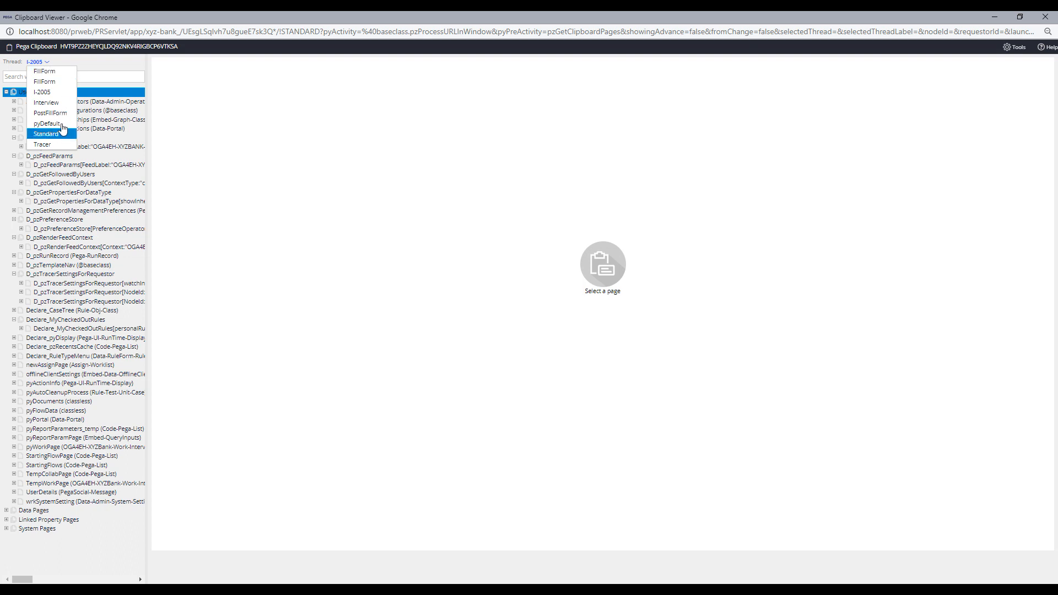
{"action": "left_click", "coordinate": [94, 76]}
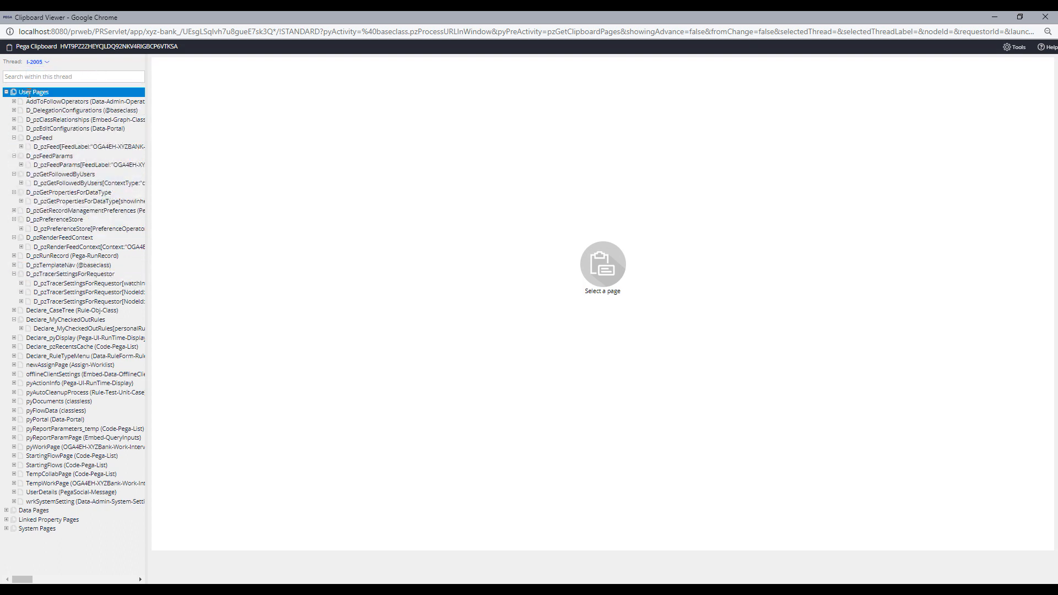
- Collapse and re-expand User Pages to list the D_ pages, Declare pages and pyWorkPage, at full screen
{"action": "left_click", "coordinate": [6, 91]}
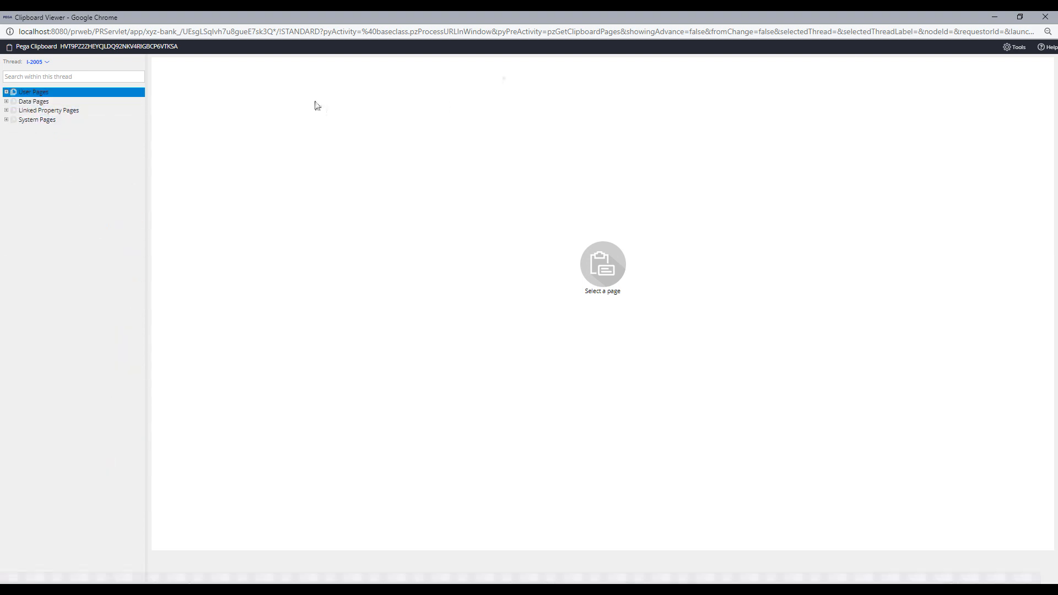
{"action": "left_click_drag", "start_coordinate": [322, 19], "coordinate": [630, 64]}
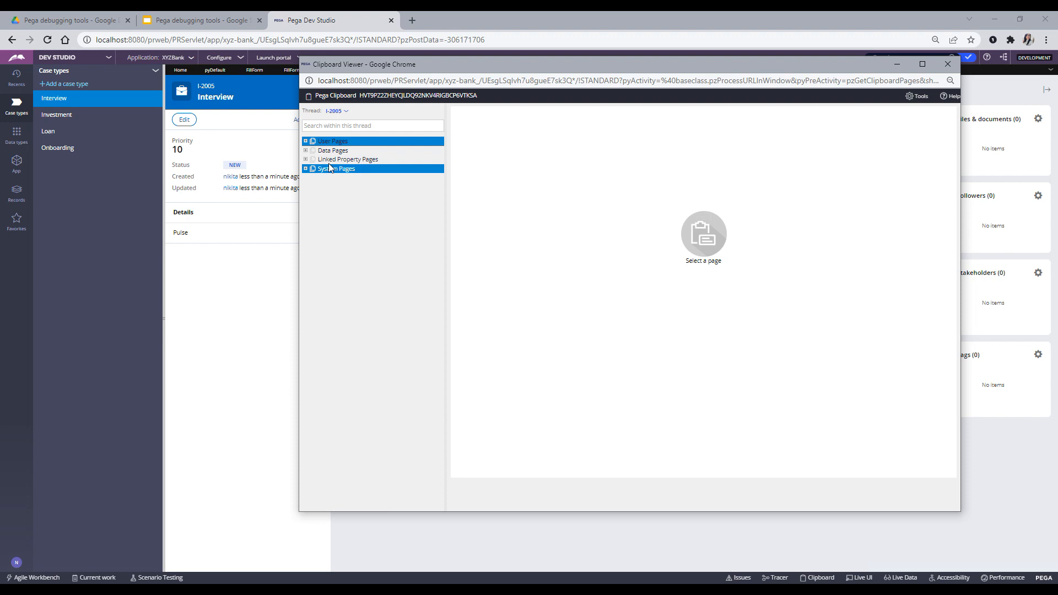
{"action": "left_click_drag", "start_coordinate": [392, 164], "coordinate": [396, 182]}
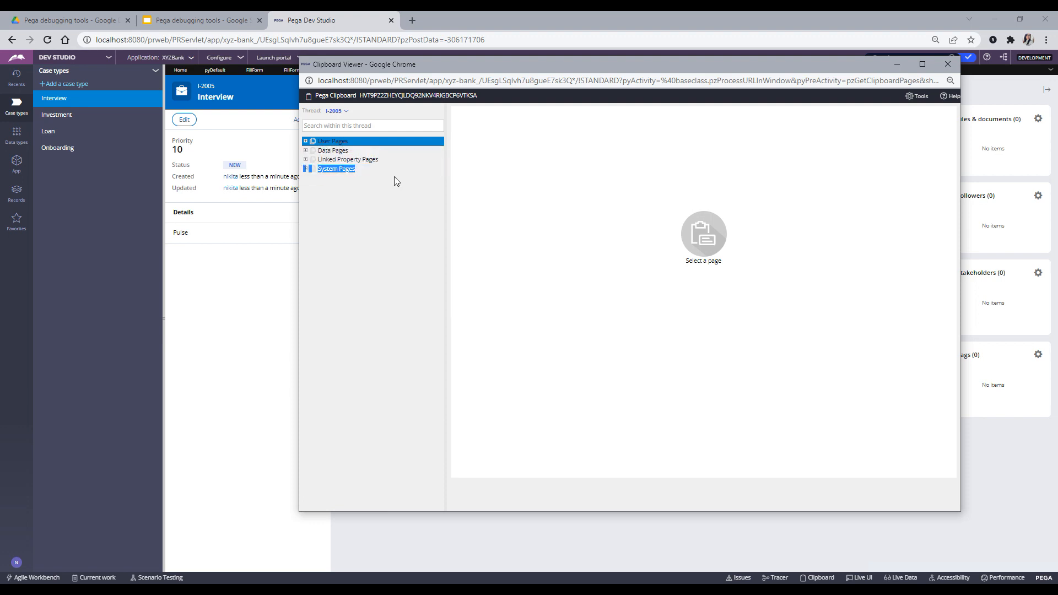
{"action": "left_click", "coordinate": [374, 200]}
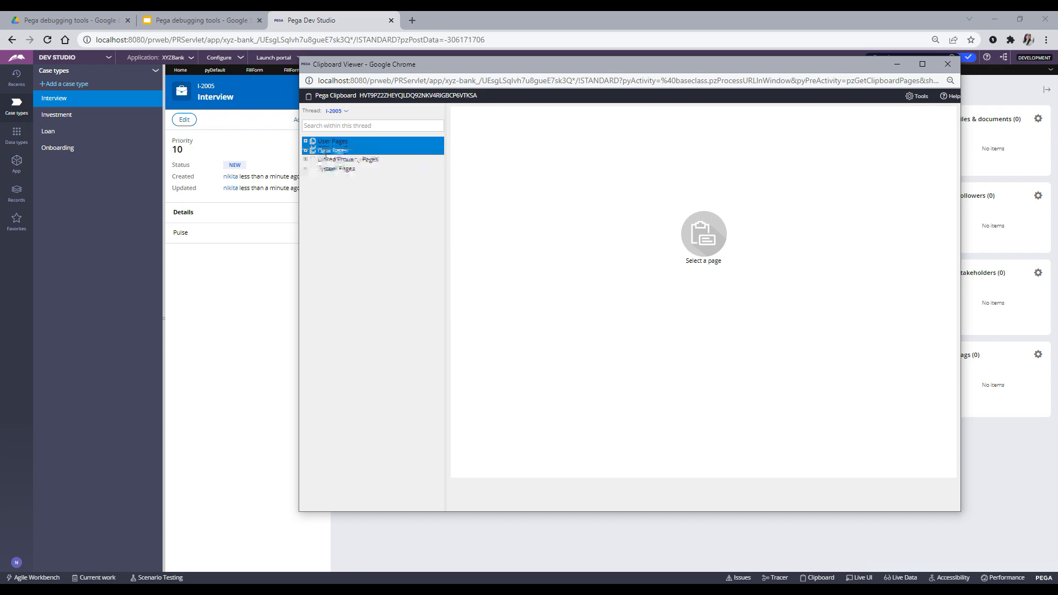
{"action": "left_click", "coordinate": [305, 141]}
{"action": "scroll", "coordinate": [361, 296], "scroll_direction": "down", "scroll_amount": 3}
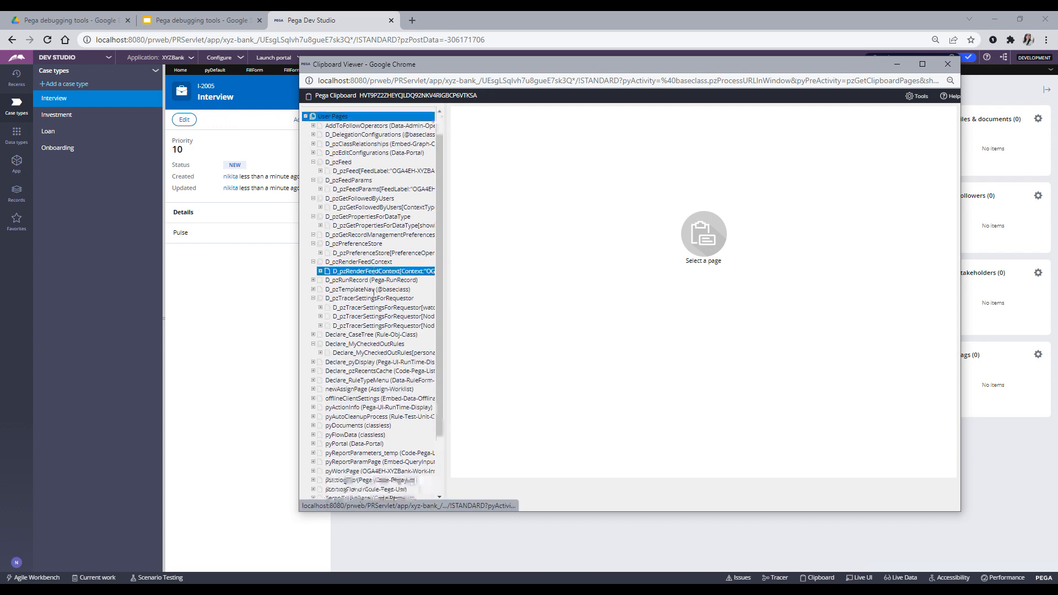
{"action": "scroll", "coordinate": [386, 365], "scroll_direction": "up", "scroll_amount": 3}
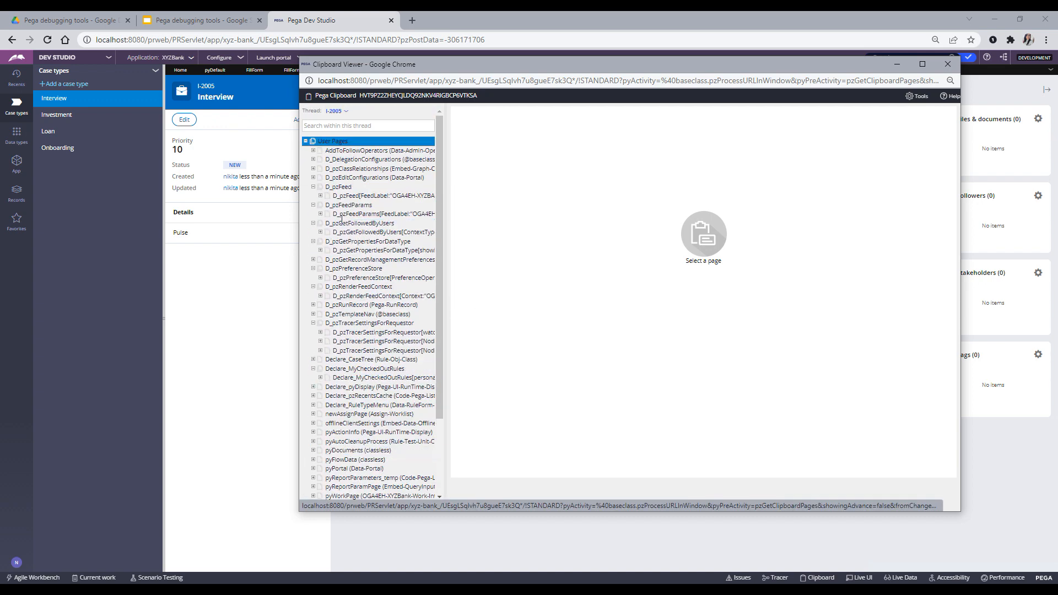
{"action": "left_click", "coordinate": [922, 64]}
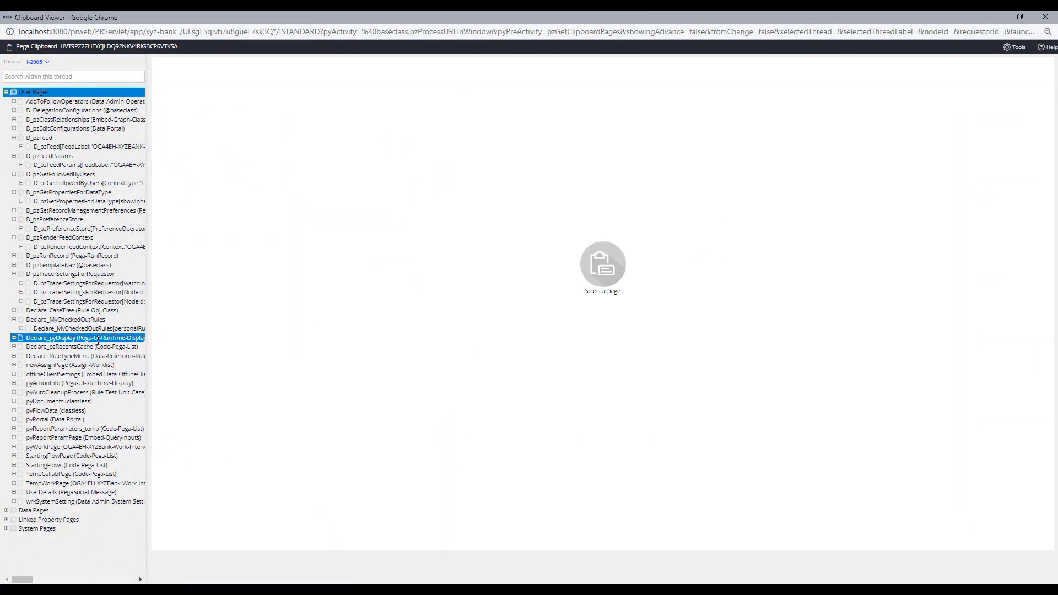
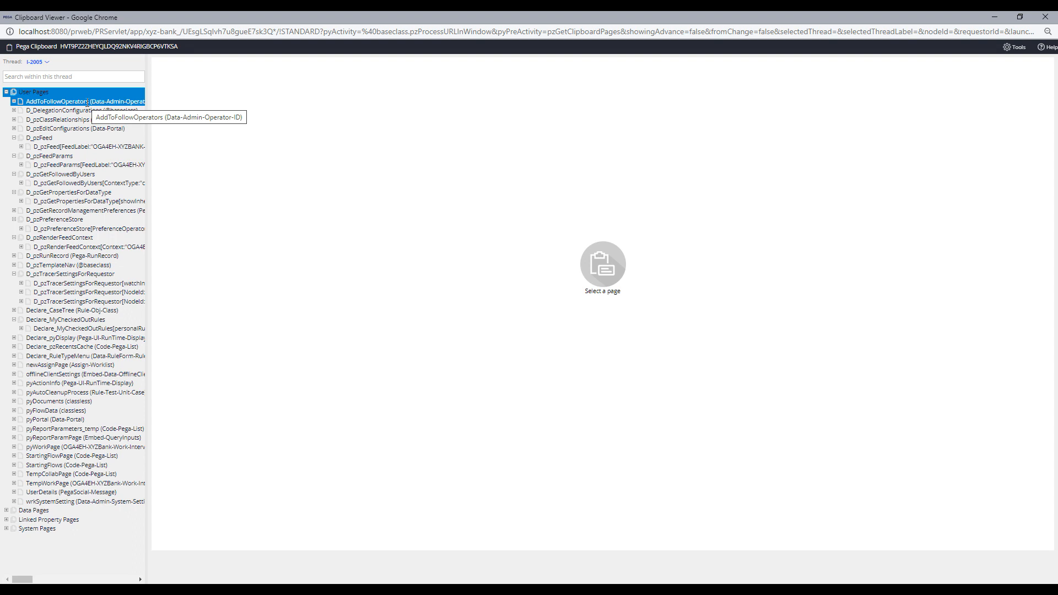
- Collapse User Pages and expand Data Pages with its Thread, Requestor and Node groups
{"action": "left_click", "coordinate": [6, 510]}
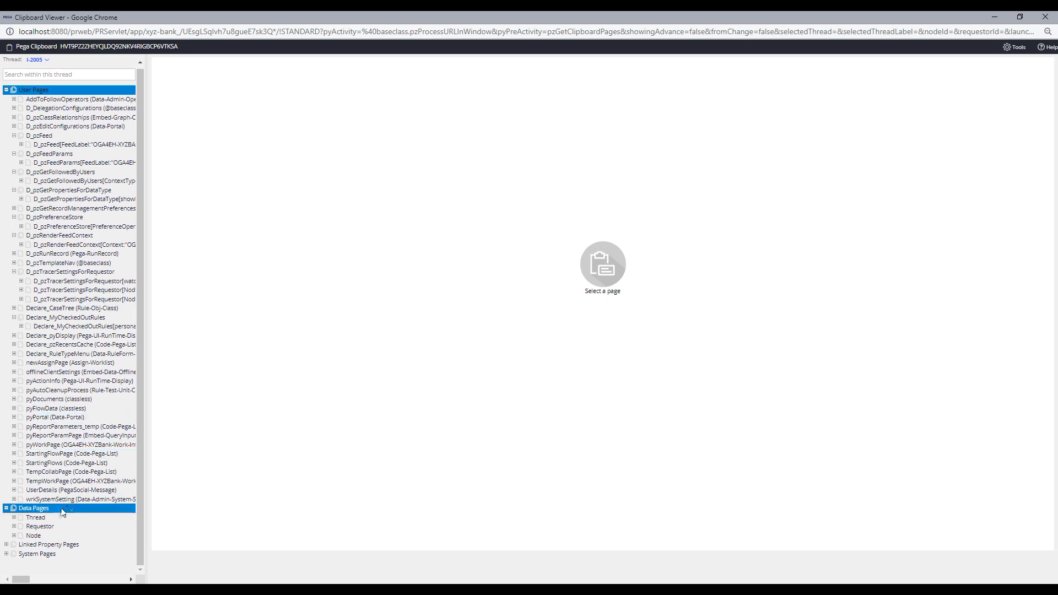
{"action": "left_click", "coordinate": [6, 90]}
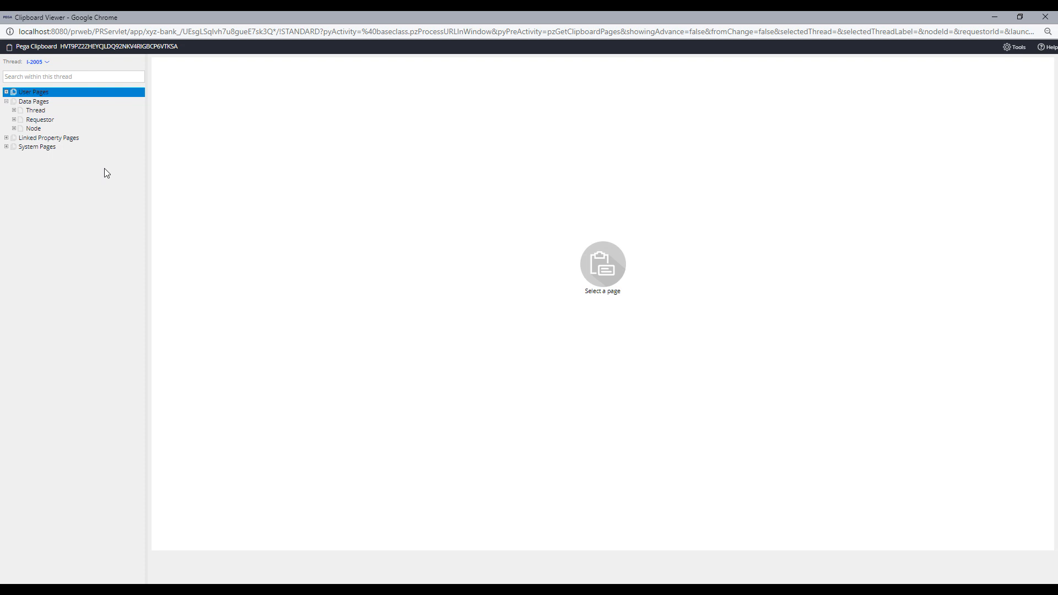
{"action": "left_click", "coordinate": [13, 110]}
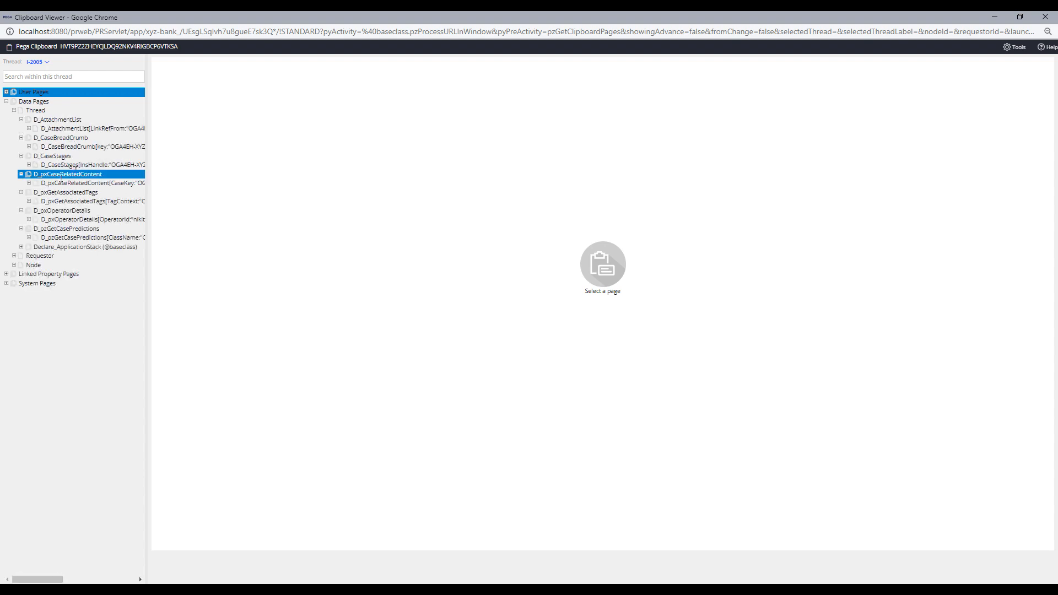
{"action": "left_click", "coordinate": [13, 255]}
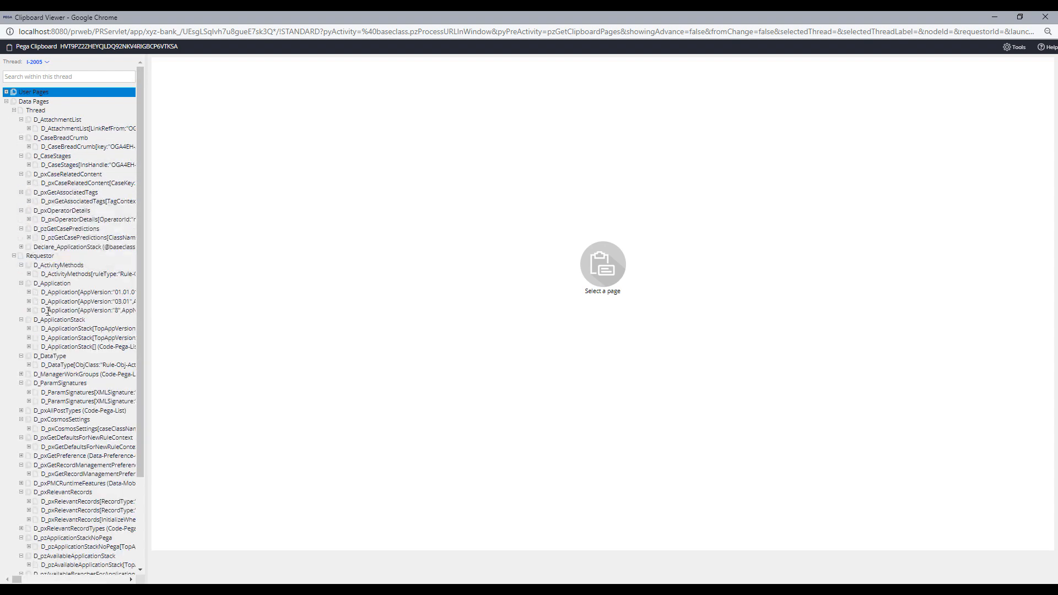
{"action": "scroll", "coordinate": [25, 364], "scroll_direction": "down", "scroll_amount": 2}
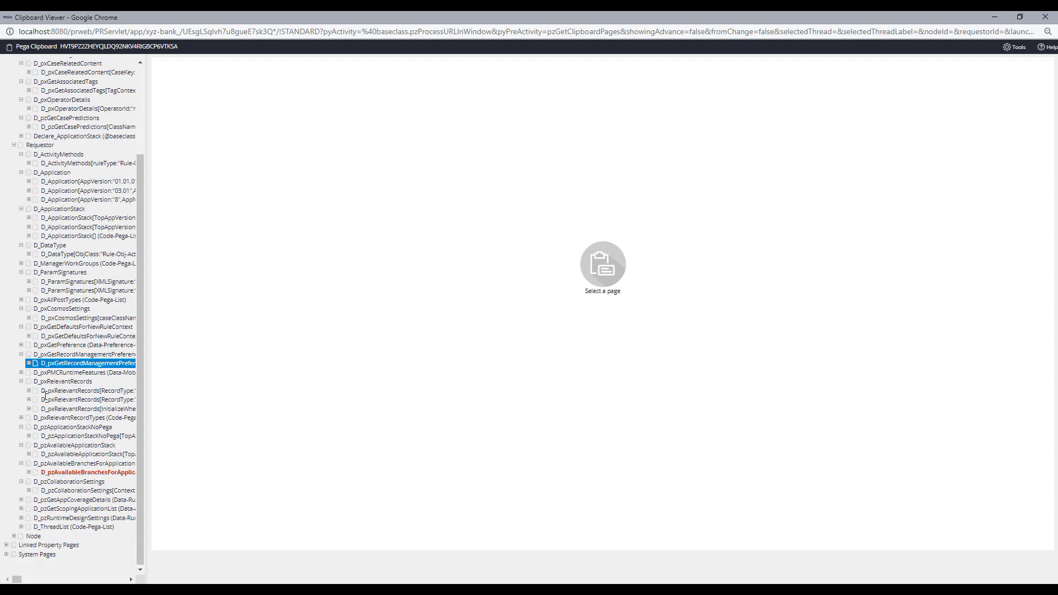
{"action": "left_click", "coordinate": [14, 535]}
{"action": "scroll", "coordinate": [66, 551], "scroll_direction": "down", "scroll_amount": 2}
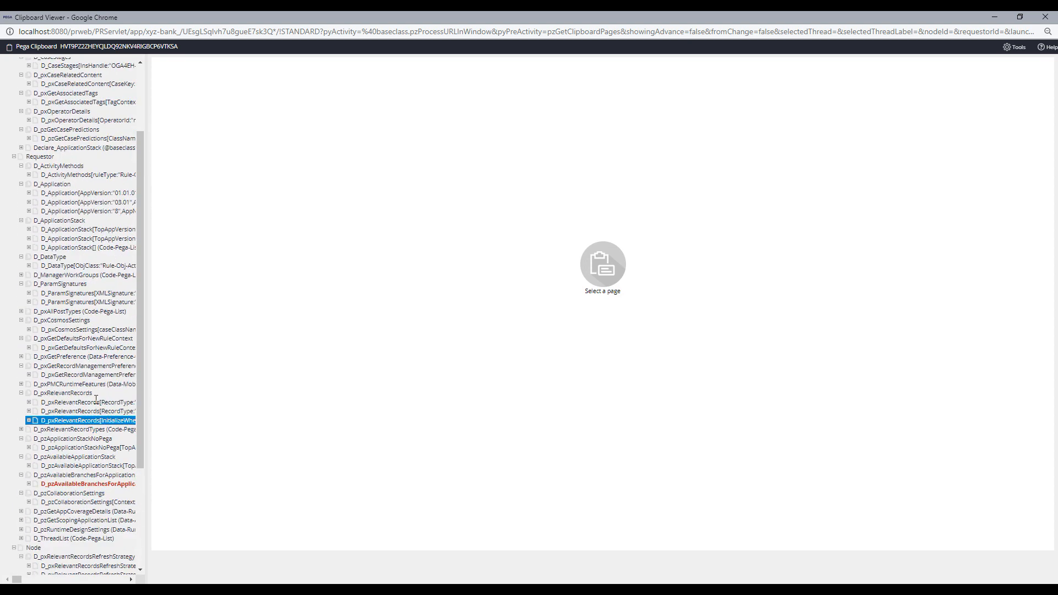
{"action": "scroll", "coordinate": [33, 419], "scroll_direction": "up", "scroll_amount": 4}
- Fold the Thread, Requestor and Node groups again and select the System Pages entries
{"action": "left_click", "coordinate": [14, 110]}
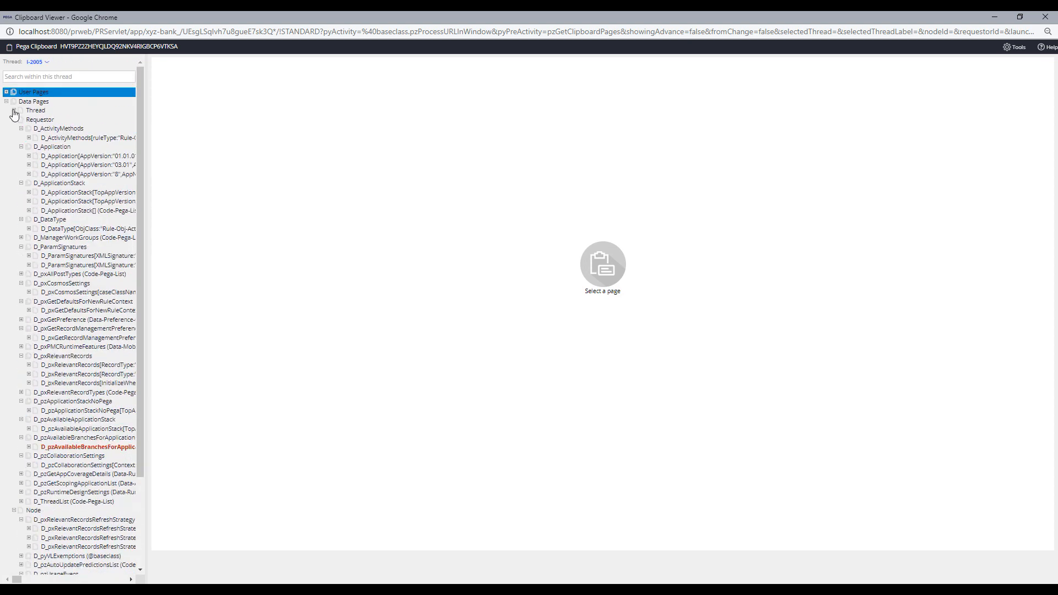
{"action": "left_click", "coordinate": [14, 119]}
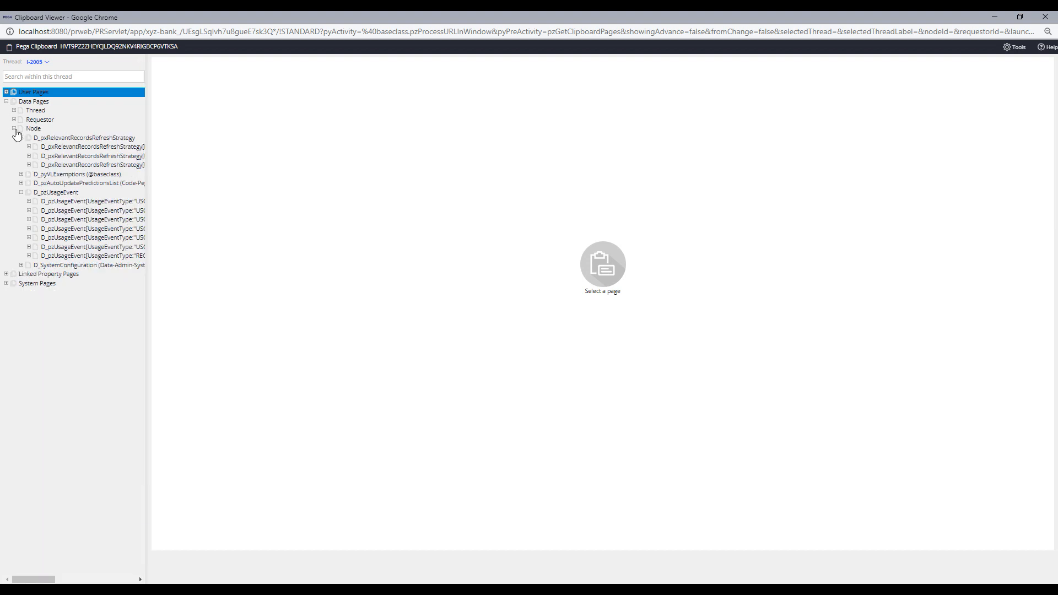
{"action": "left_click", "coordinate": [14, 129]}
{"action": "left_click", "coordinate": [6, 138]}
{"action": "left_click", "coordinate": [44, 145]}
{"action": "left_click", "coordinate": [65, 138]}
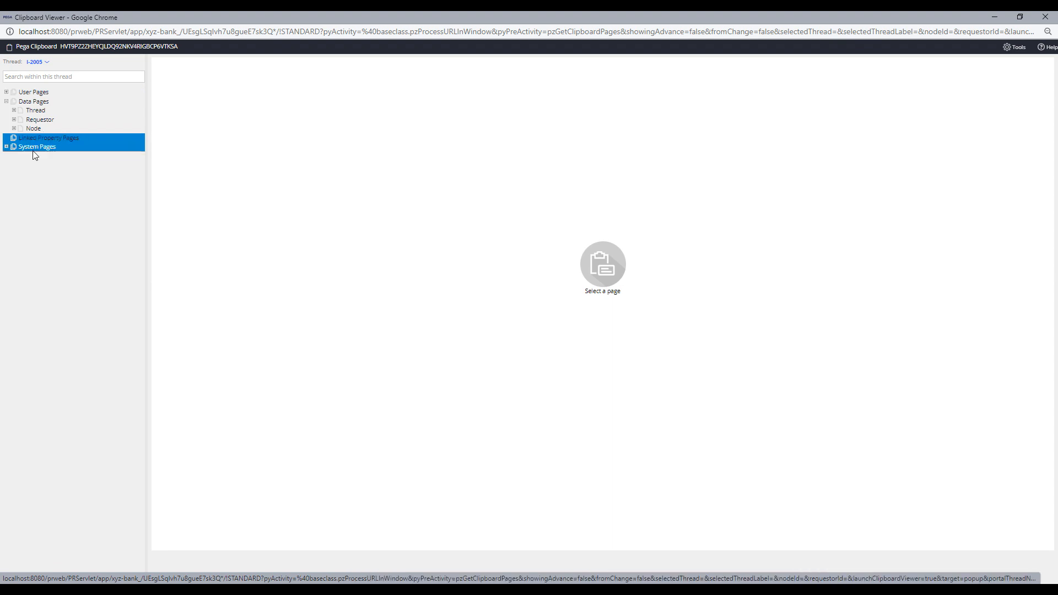
- Expand System Pages and AccessGroup to show its properties, including pyAccessGroup XYZBankAuthors
{"action": "left_click", "coordinate": [6, 146]}
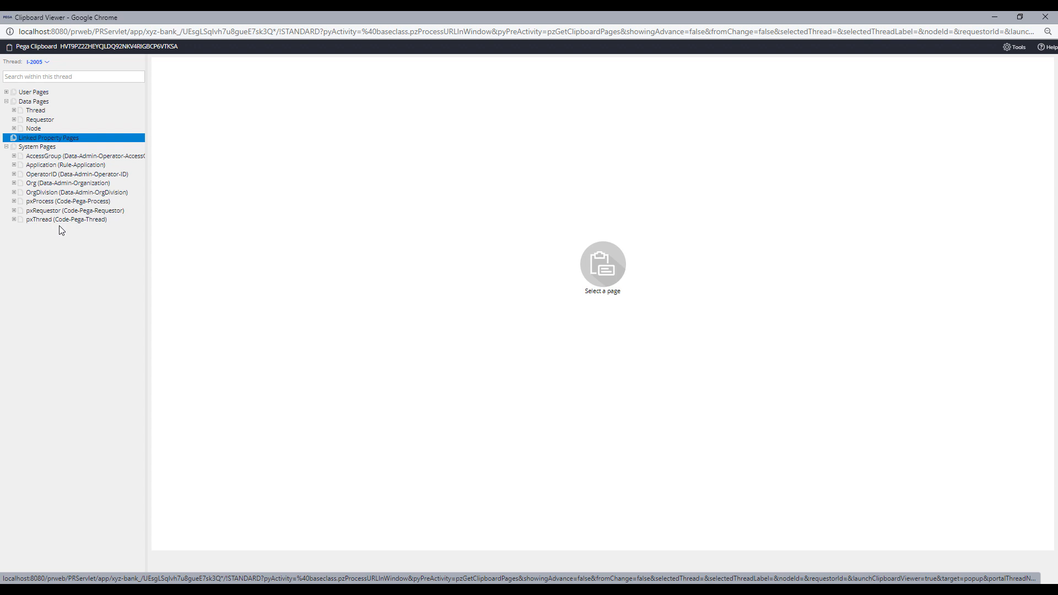
{"action": "left_click", "coordinate": [15, 157]}
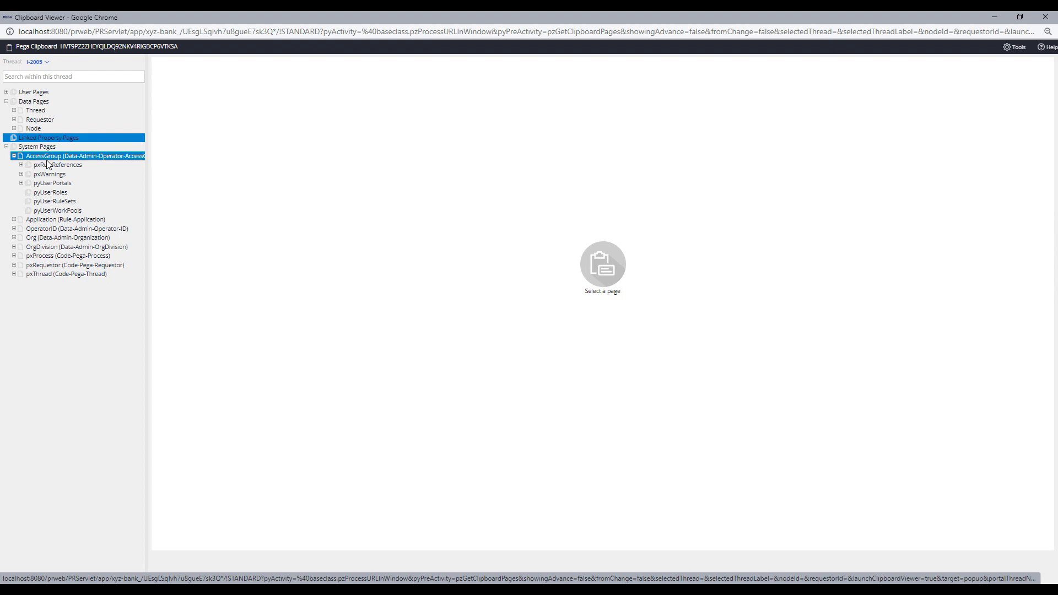
{"action": "left_click", "coordinate": [88, 157]}
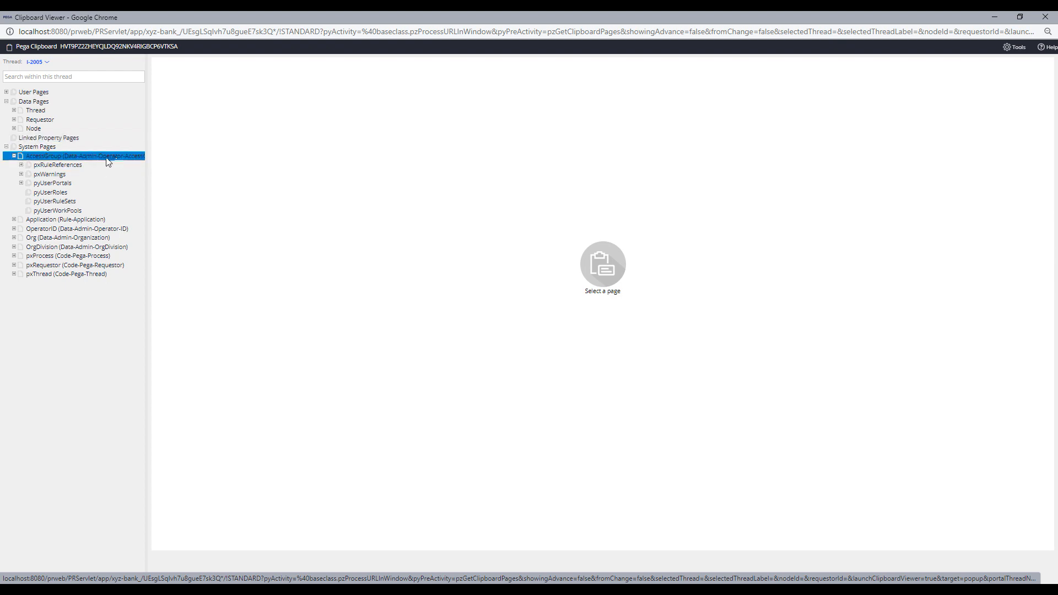
{"action": "scroll", "coordinate": [337, 223], "scroll_direction": "down", "scroll_amount": 1}
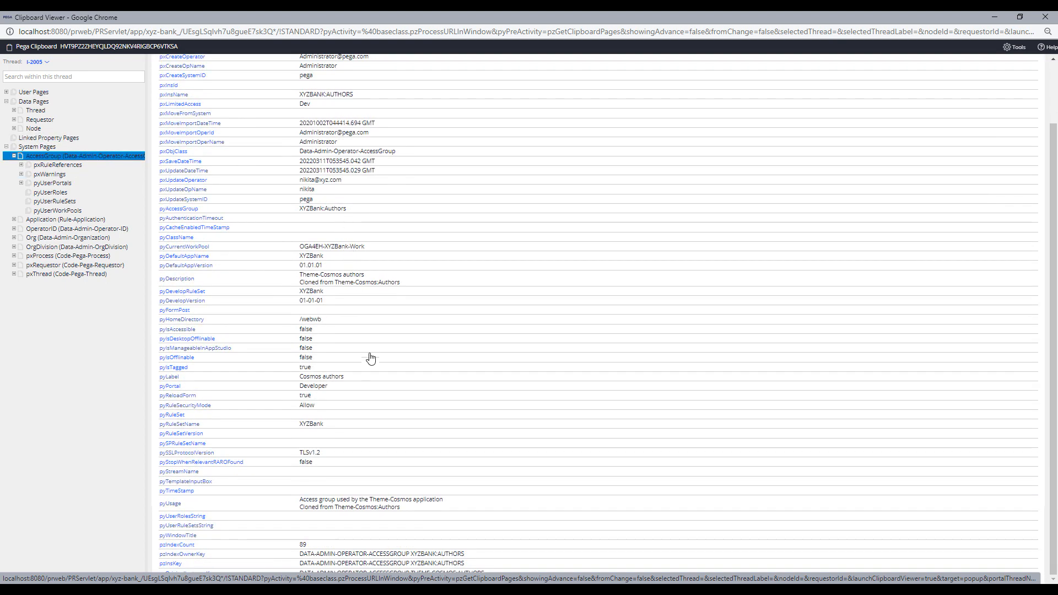
{"action": "scroll", "coordinate": [390, 472], "scroll_direction": "up", "scroll_amount": 1}
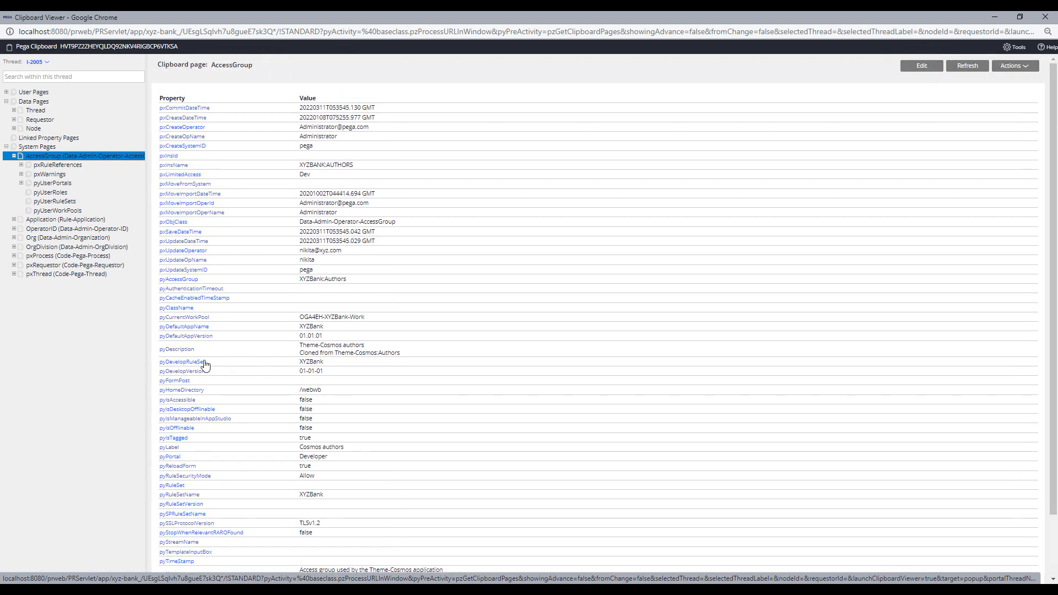
- View Application.pyBranchList(1) showing pyBranchID testbranch, then fold the Application page
{"action": "left_click", "coordinate": [94, 211]}
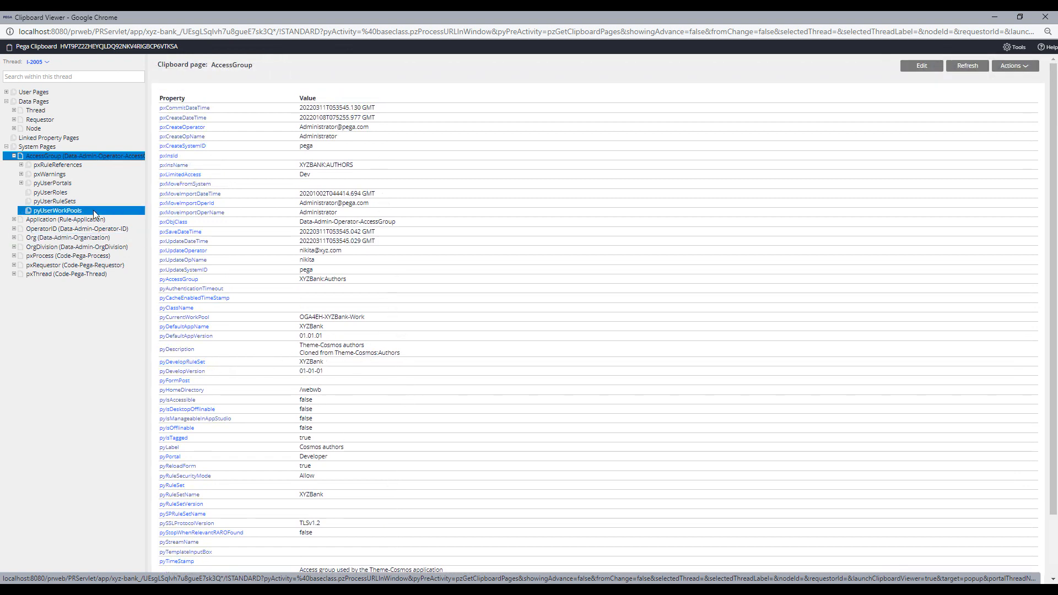
{"action": "left_click", "coordinate": [14, 220]}
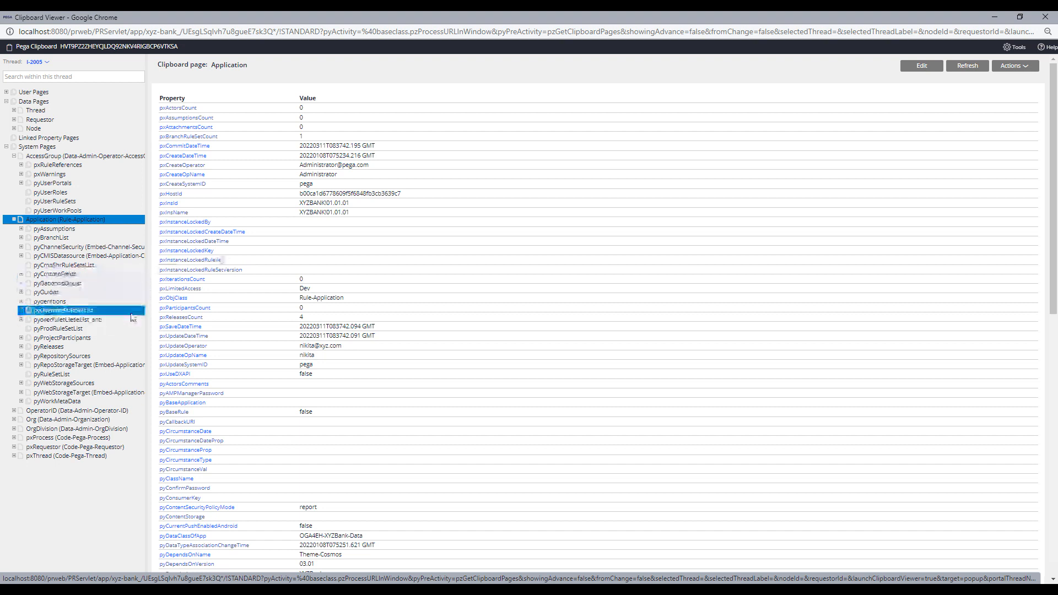
{"action": "left_click", "coordinate": [58, 264]}
{"action": "left_click", "coordinate": [50, 237]}
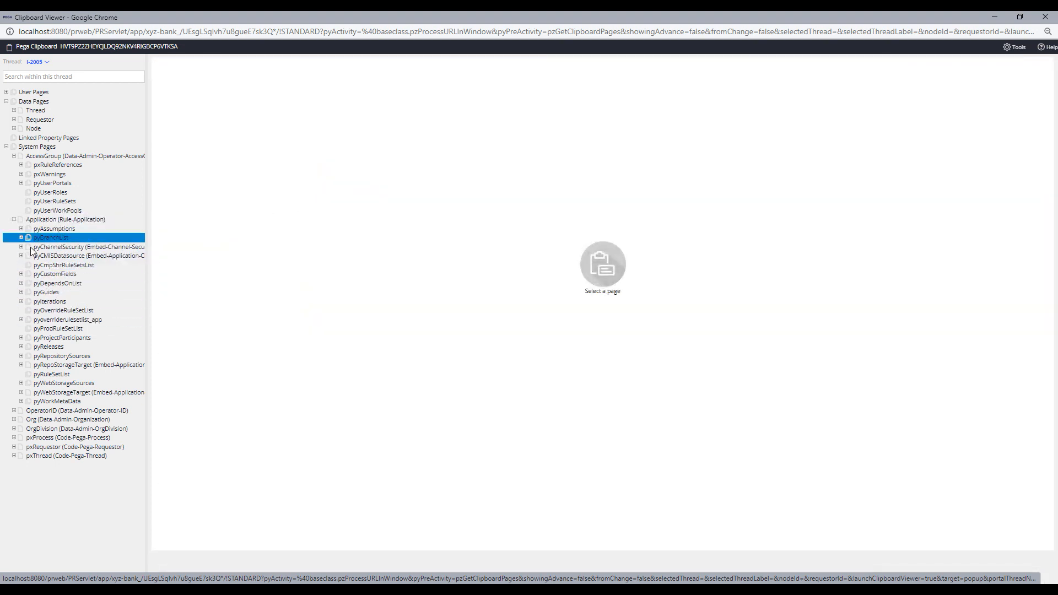
{"action": "left_click", "coordinate": [21, 237]}
{"action": "left_click", "coordinate": [49, 246]}
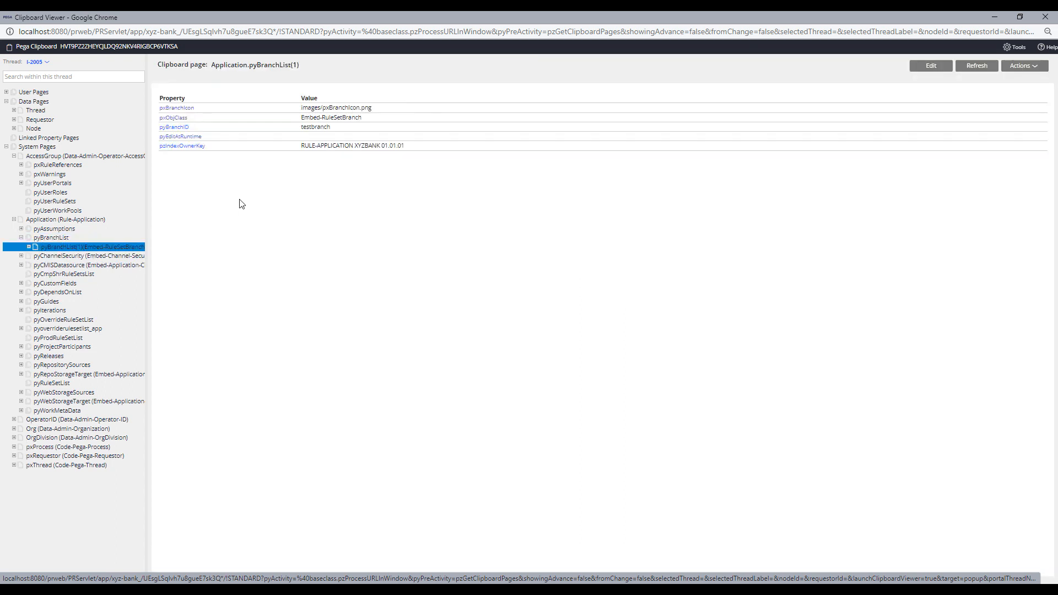
{"action": "left_click_drag", "start_coordinate": [335, 127], "coordinate": [297, 130]}
{"action": "left_click", "coordinate": [326, 202]}
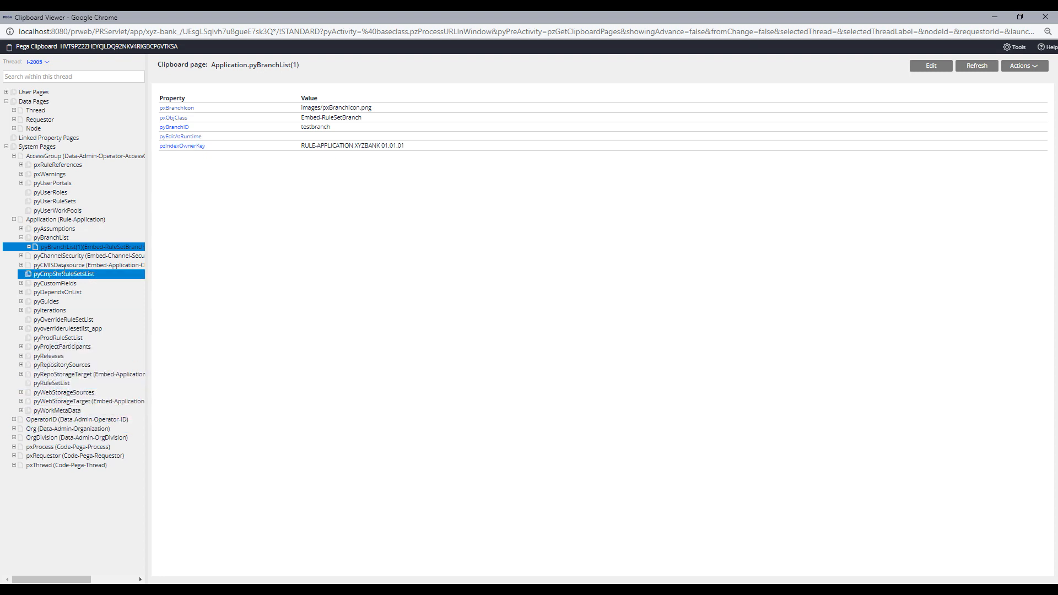
{"action": "left_click", "coordinate": [13, 219]}
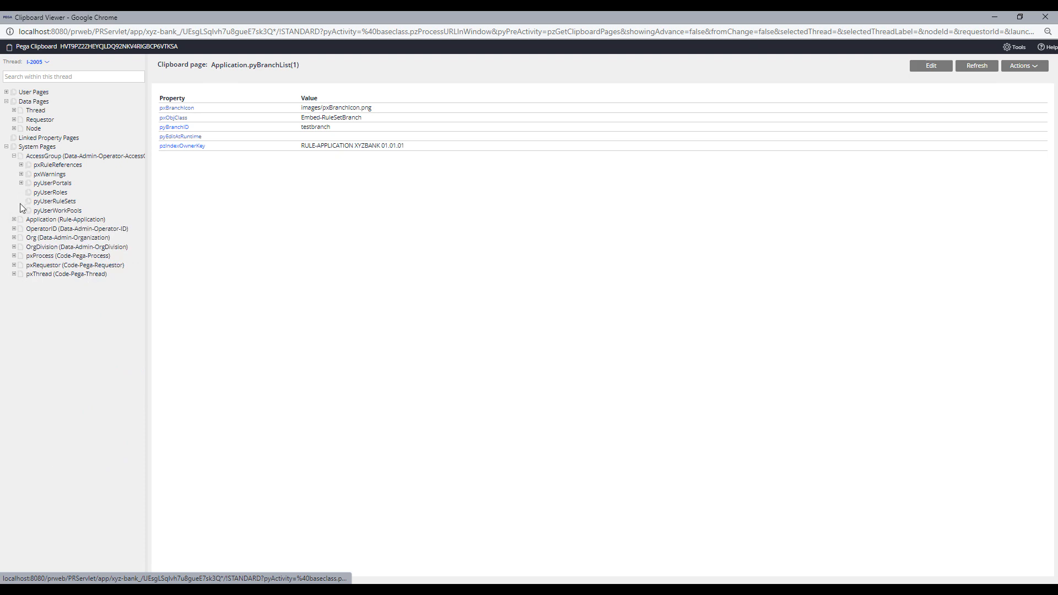
- Browse the OperatorID properties, including pyAccessGroup XYZBankAuthors and time zone America/New_York
{"action": "left_click", "coordinate": [15, 229]}
{"action": "left_click", "coordinate": [61, 229]}
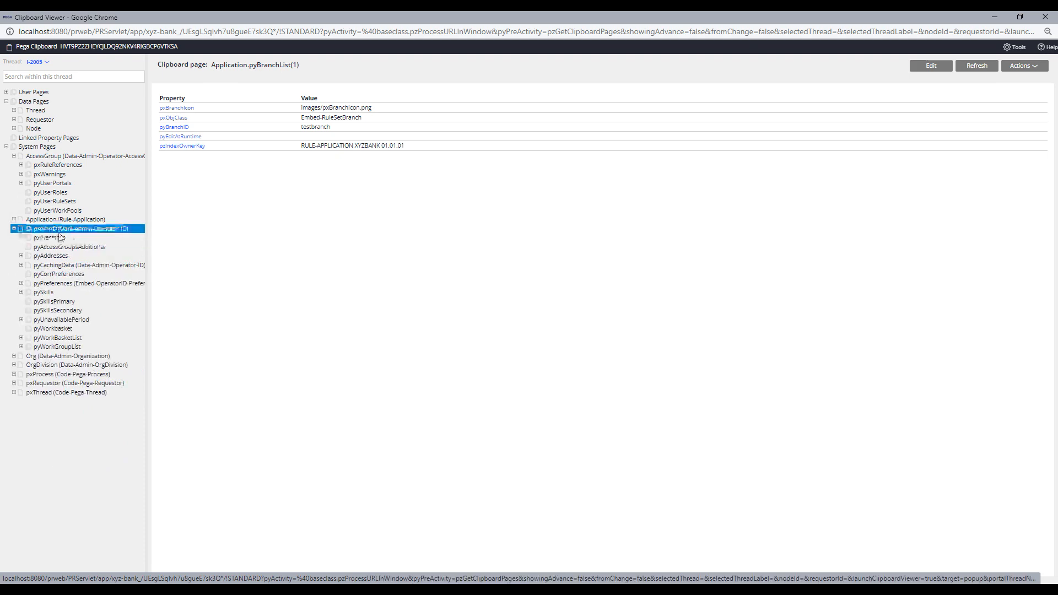
{"action": "scroll", "coordinate": [358, 331], "scroll_direction": "down", "scroll_amount": 5}
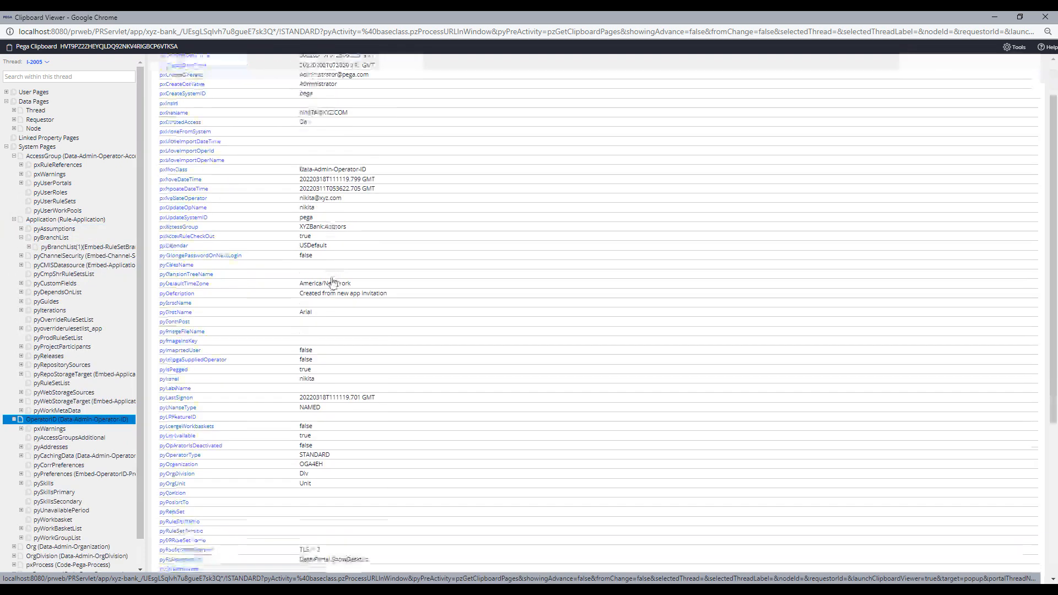
{"action": "scroll", "coordinate": [411, 447], "scroll_direction": "down", "scroll_amount": 3}
{"action": "scroll", "coordinate": [425, 518], "scroll_direction": "down", "scroll_amount": 3}
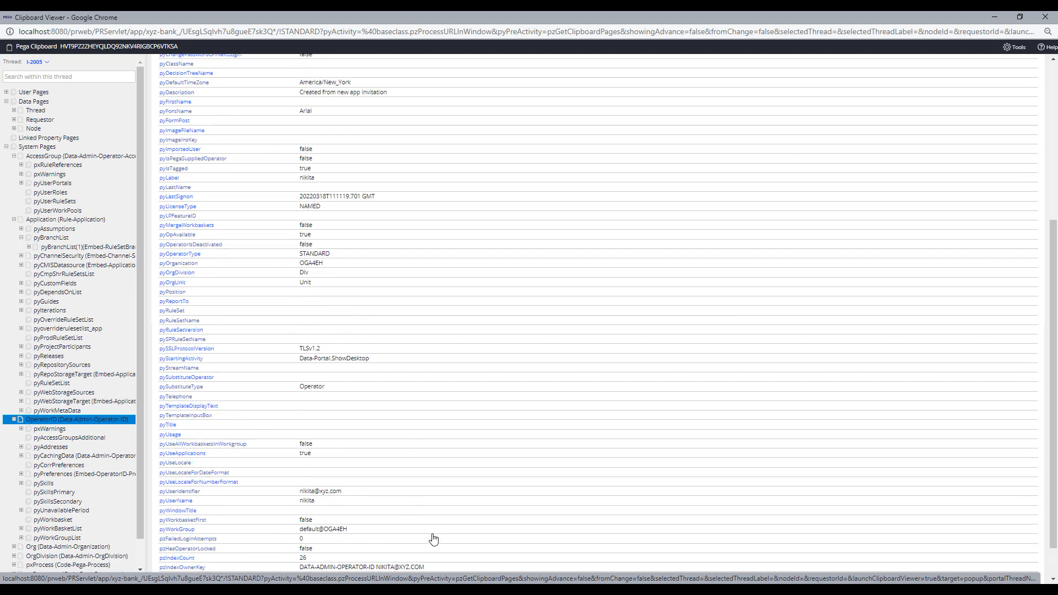
{"action": "scroll", "coordinate": [397, 430], "scroll_direction": "up", "scroll_amount": 10}
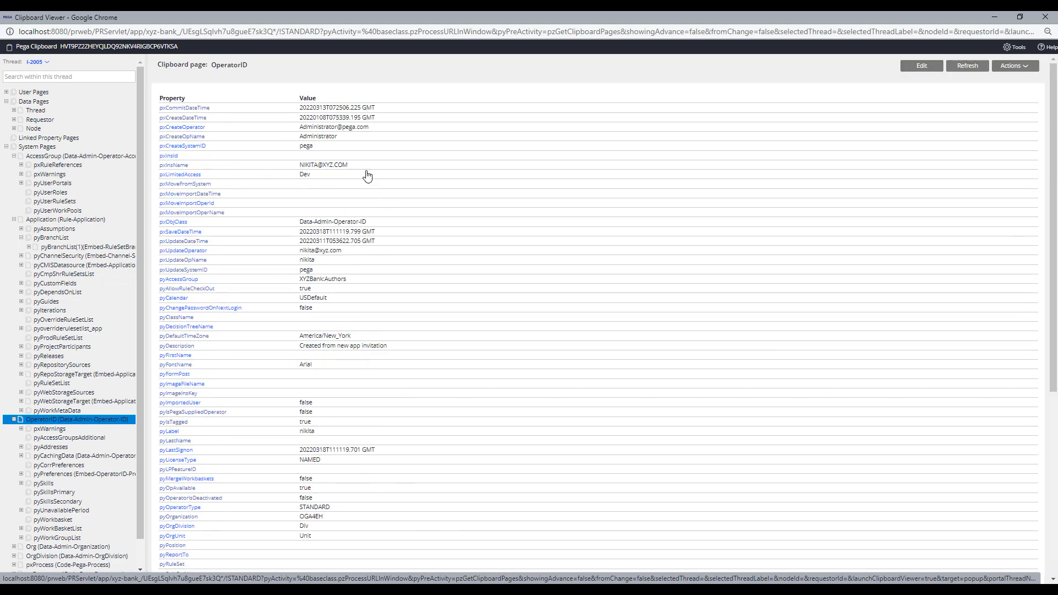
{"action": "scroll", "coordinate": [402, 297], "scroll_direction": "down", "scroll_amount": 5}
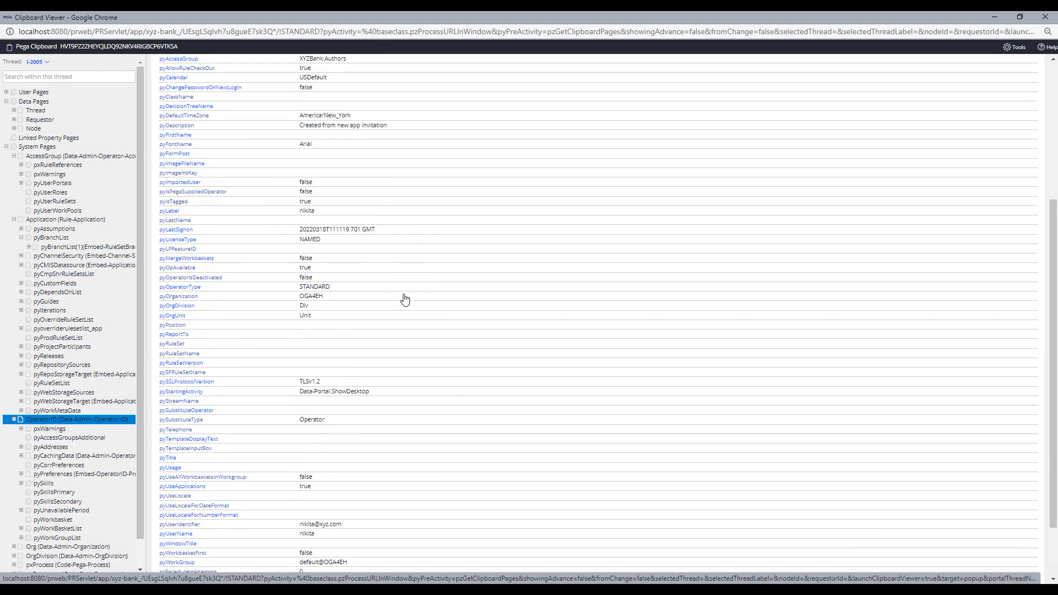
{"action": "scroll", "coordinate": [72, 429], "scroll_direction": "down", "scroll_amount": 1}
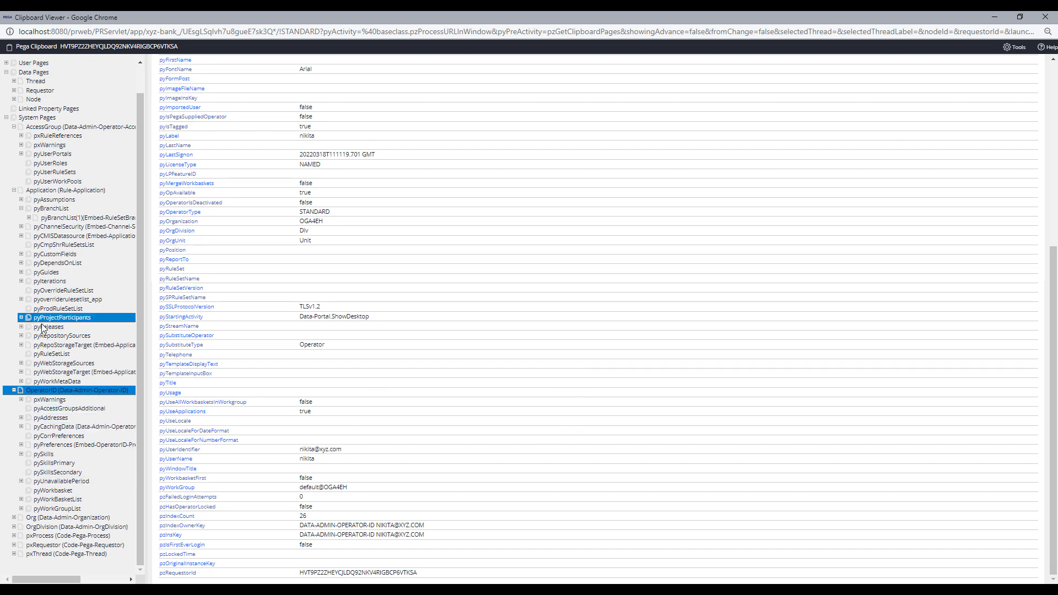
{"action": "scroll", "coordinate": [465, 331], "scroll_direction": "up", "scroll_amount": 5}
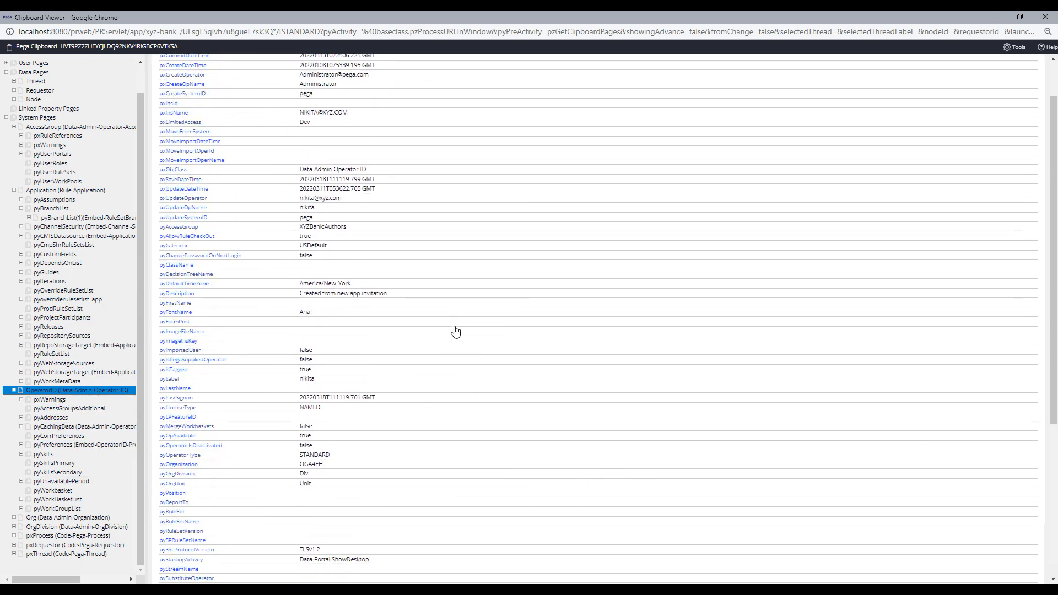
{"action": "scroll", "coordinate": [386, 339], "scroll_direction": "down", "scroll_amount": 5}
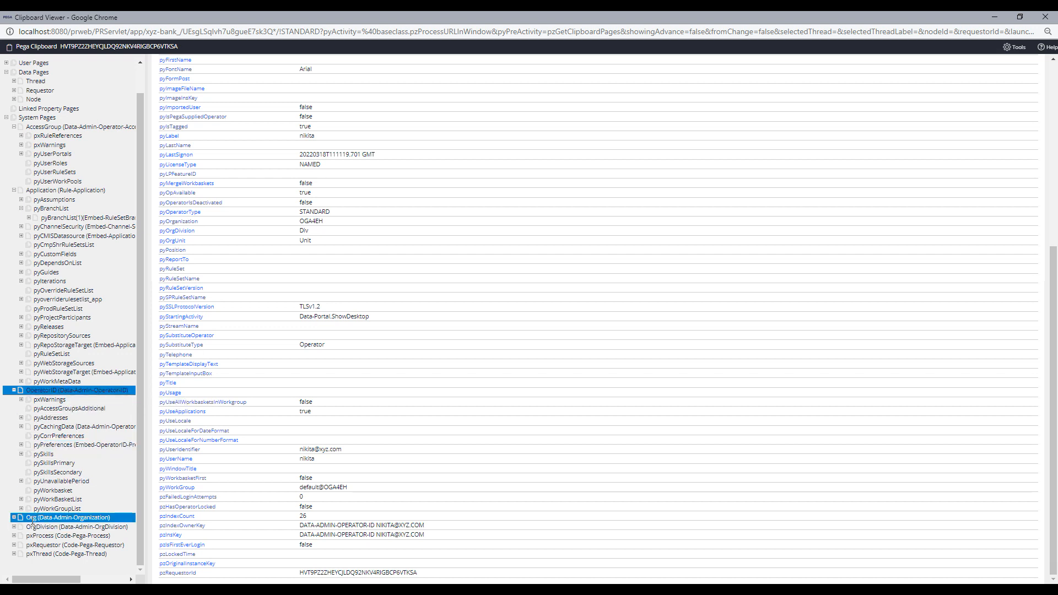
- Open pxRequestor, then pxProcess, highlighting pxSystemNodeID and pzProductionLevel 2
{"action": "left_click", "coordinate": [59, 489]}
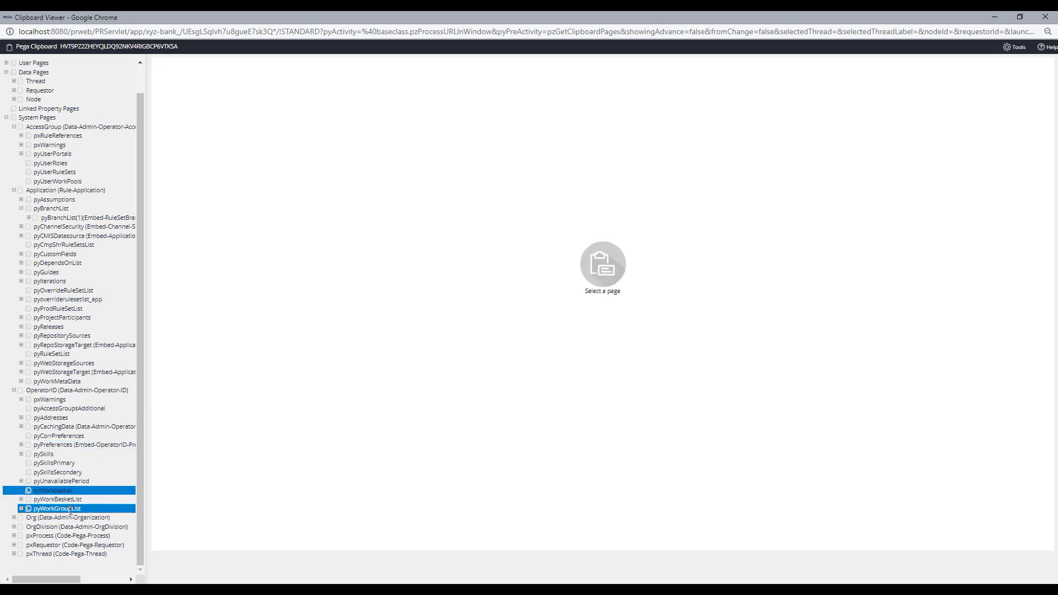
{"action": "left_click", "coordinate": [13, 545]}
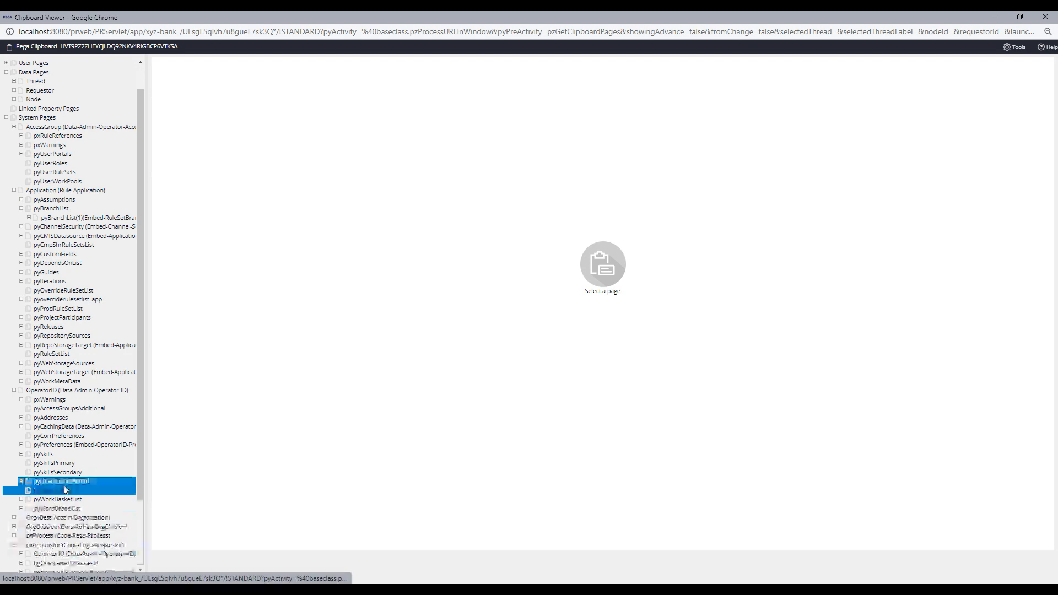
{"action": "left_click", "coordinate": [50, 463]}
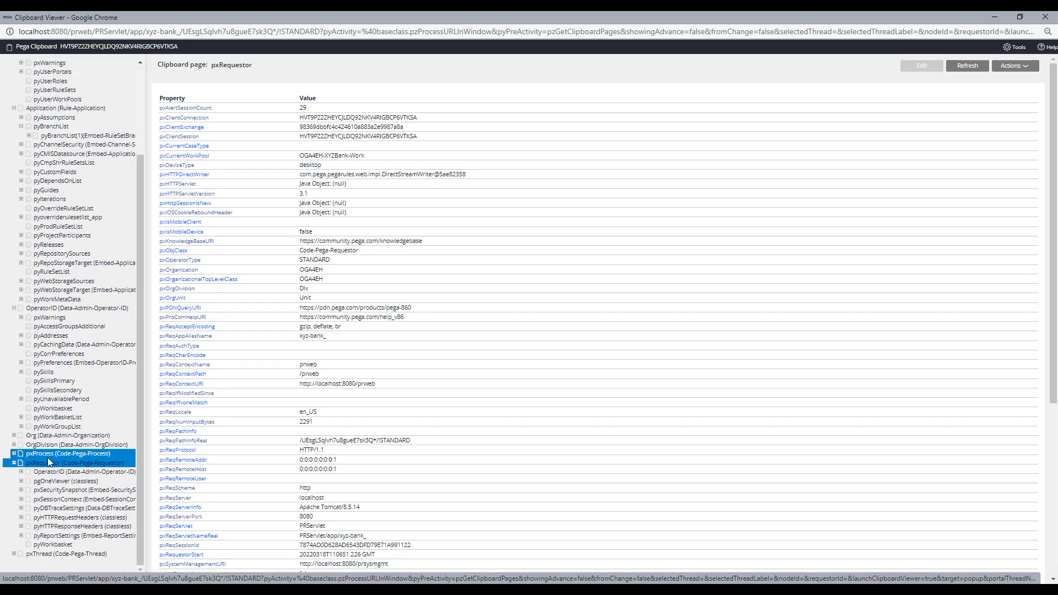
{"action": "left_click", "coordinate": [48, 457]}
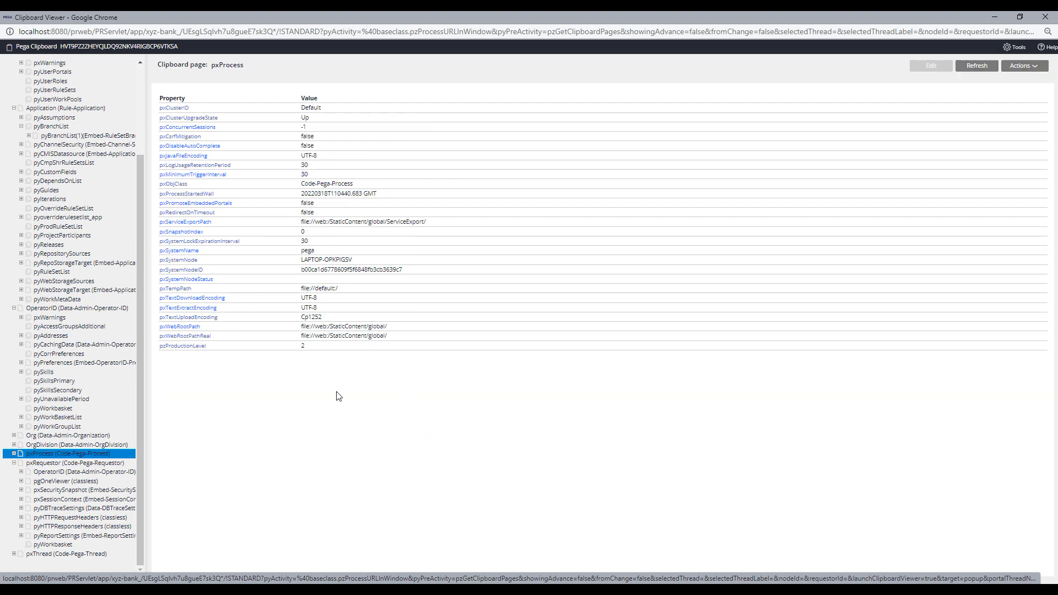
{"action": "left_click_drag", "start_coordinate": [410, 270], "coordinate": [314, 270]}
{"action": "left_click", "coordinate": [352, 390]}
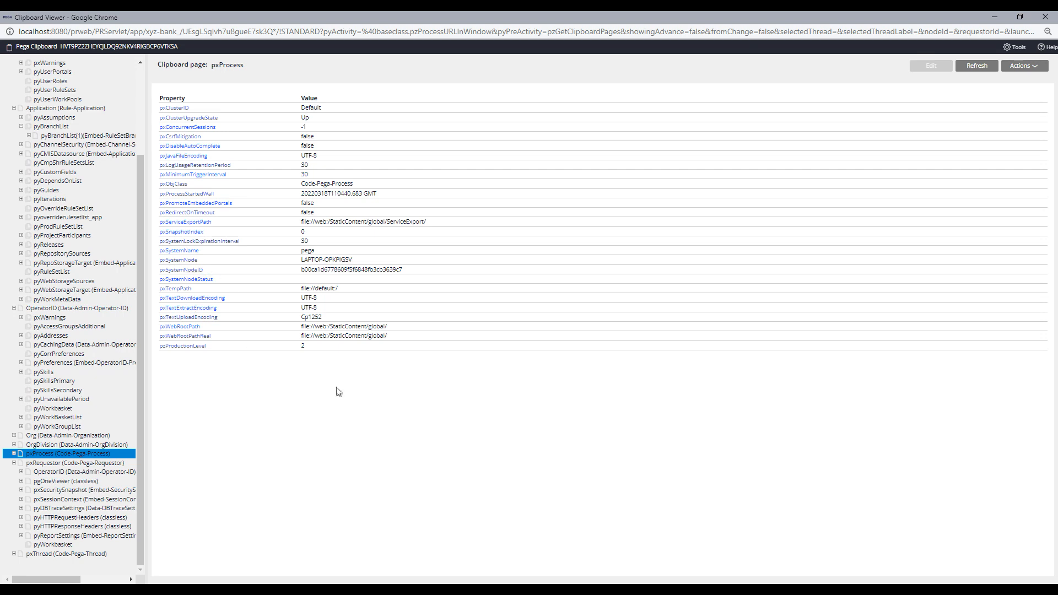
{"action": "double_click", "coordinate": [304, 347]}
- Fold pxProcess and System Pages, hide and restore the viewer, then expand User Pages
{"action": "left_click", "coordinate": [14, 454]}
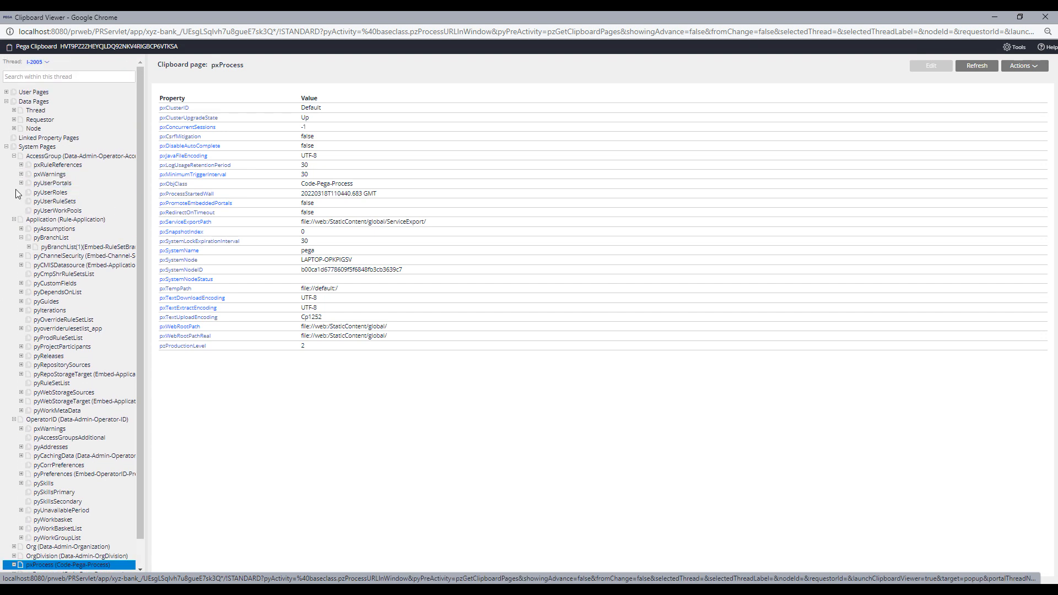
{"action": "left_click", "coordinate": [6, 147]}
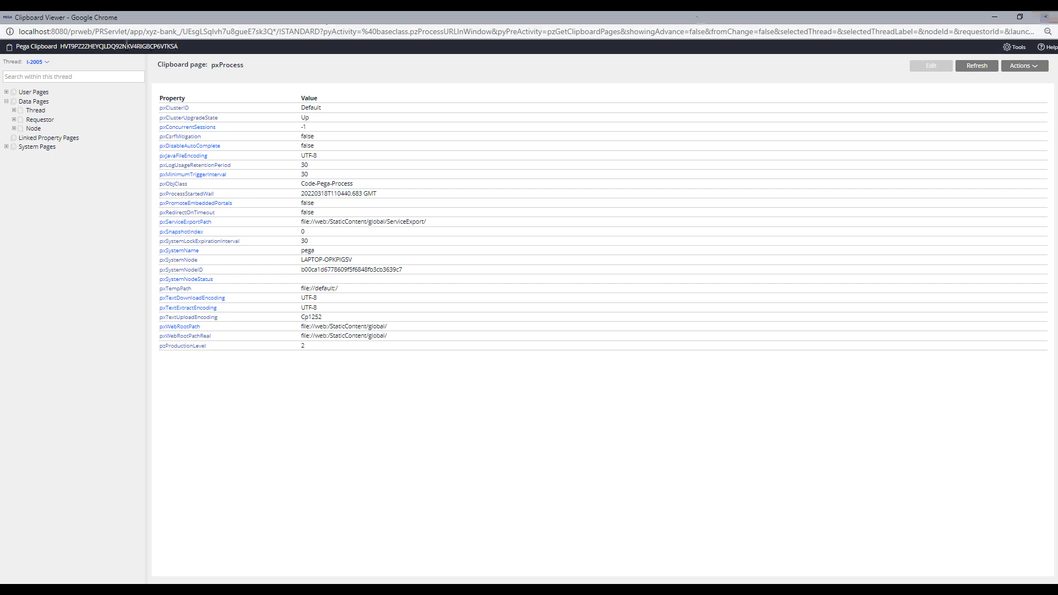
{"action": "left_click", "coordinate": [995, 16]}
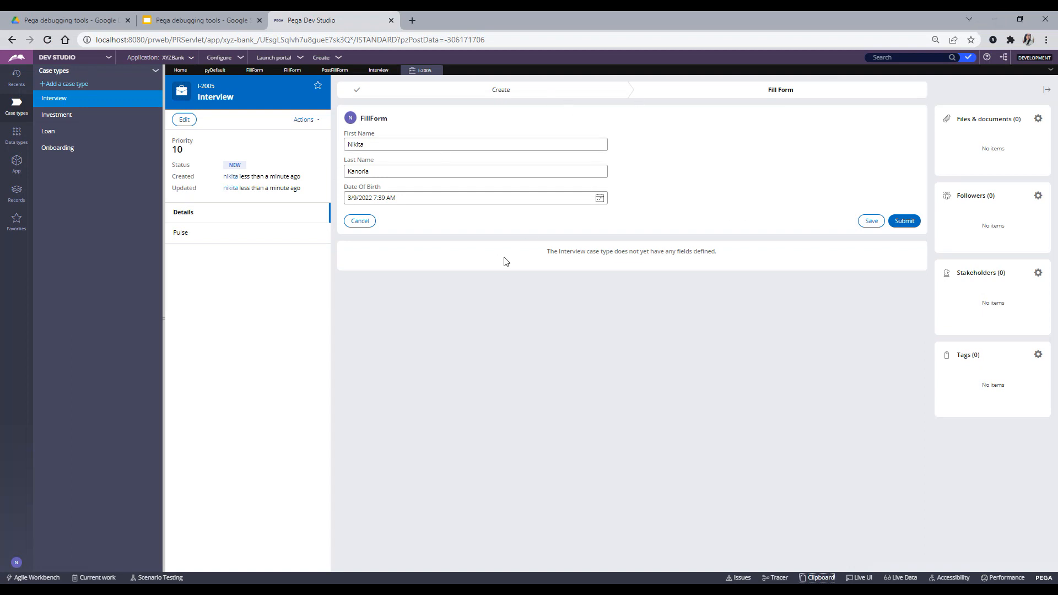
{"action": "left_click", "coordinate": [135, 590]}
{"action": "left_click", "coordinate": [177, 557]}
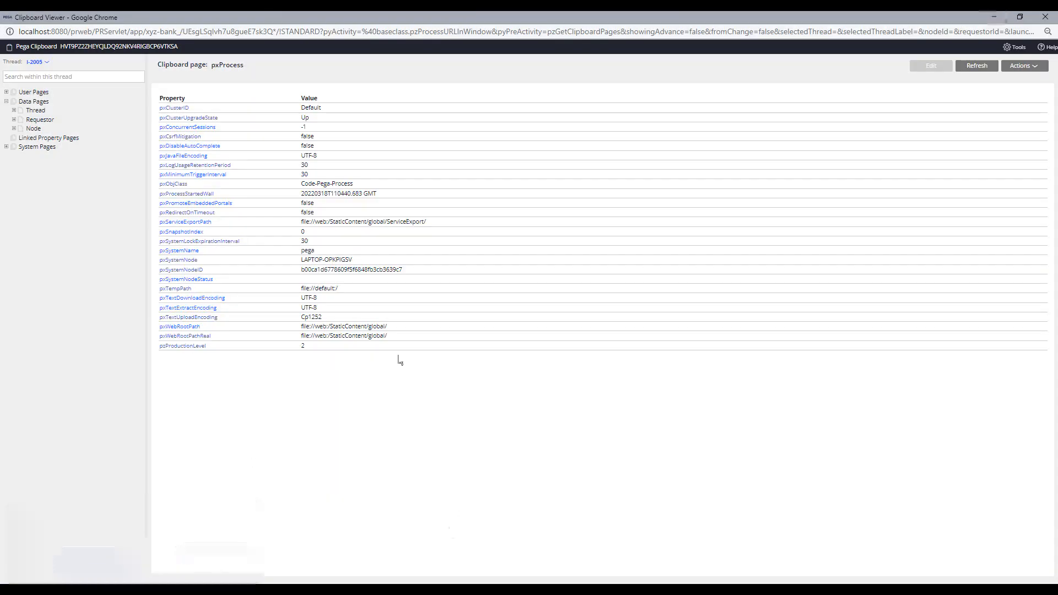
{"action": "left_click", "coordinate": [5, 92]}
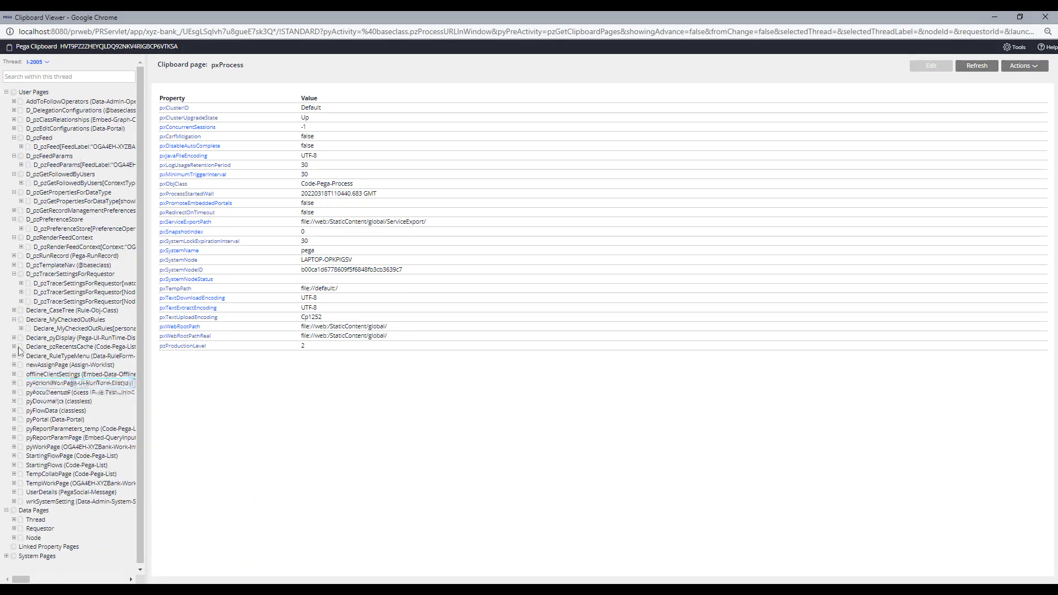
- Widen the page tree and expand pyWorkPage to reveal Candidate, then return to the form
{"action": "left_click", "coordinate": [58, 210]}
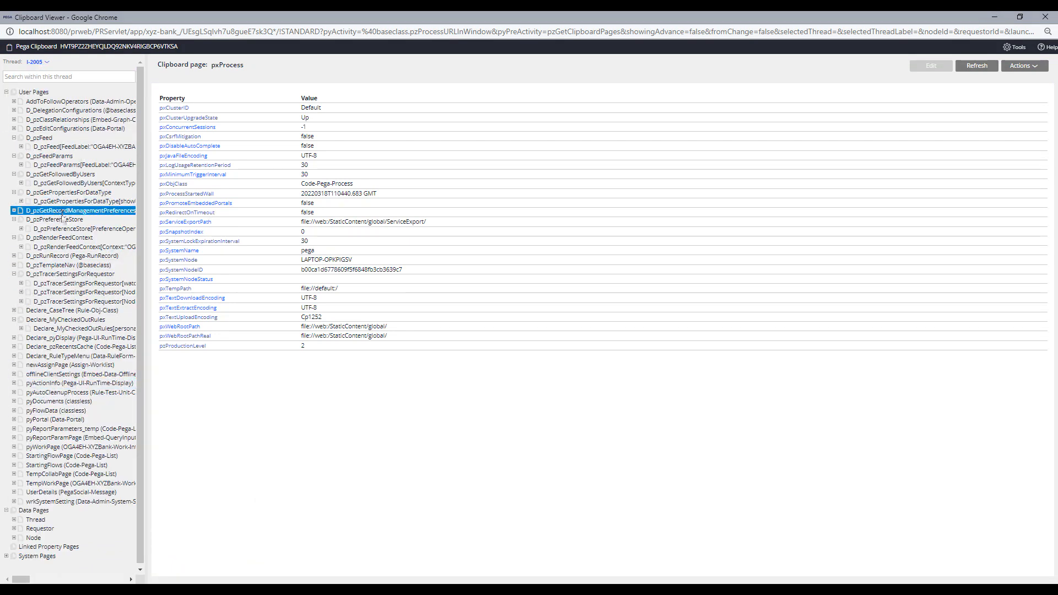
{"action": "left_click", "coordinate": [53, 447]}
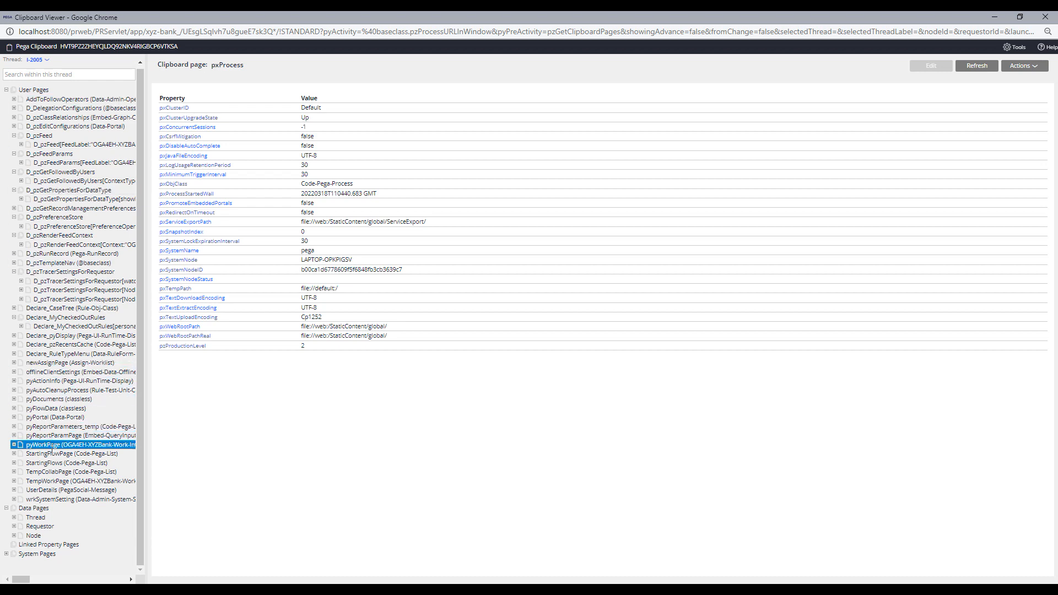
{"action": "left_click_drag", "start_coordinate": [147, 436], "coordinate": [241, 441]}
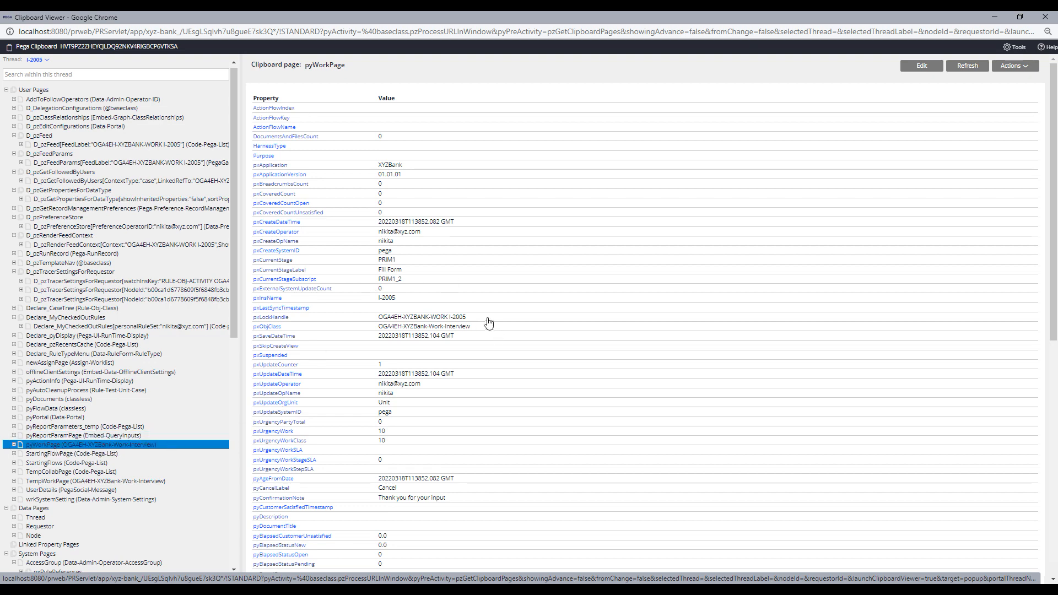
{"action": "scroll", "coordinate": [488, 324], "scroll_direction": "down", "scroll_amount": 2}
{"action": "scroll", "coordinate": [9, 347], "scroll_direction": "down", "scroll_amount": 3}
{"action": "left_click", "coordinate": [14, 280]}
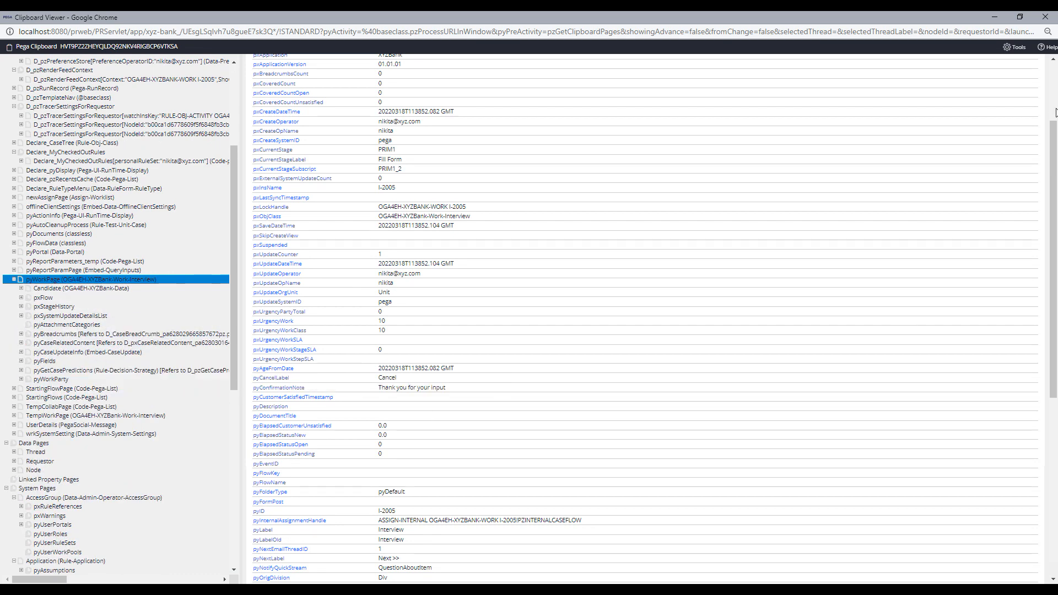
{"action": "left_click", "coordinate": [996, 18]}
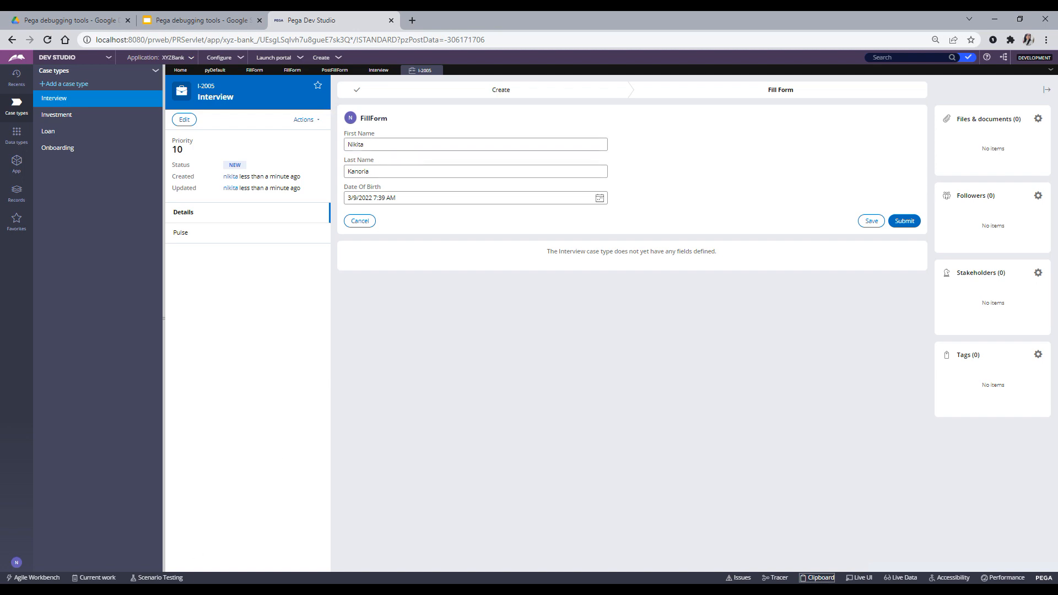
- Check pyWorkPage.Candidate, which shows empty DateOfBirth, FirstName and LastName
{"action": "mouse_move", "coordinate": [132, 590]}
{"action": "left_click", "coordinate": [183, 551]}
{"action": "left_click", "coordinate": [79, 289]}
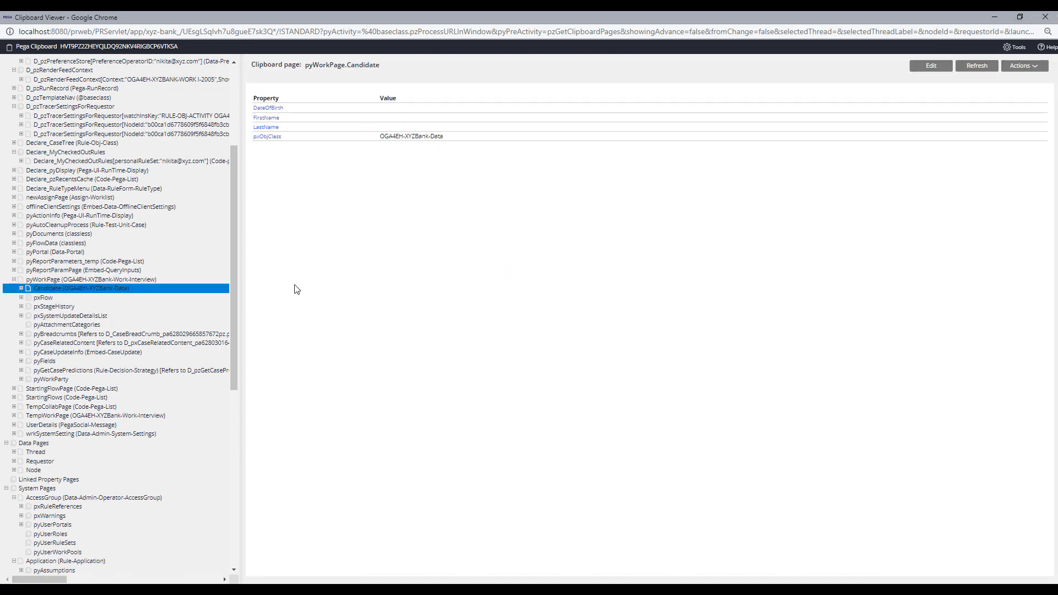
{"action": "scroll", "coordinate": [110, 331], "scroll_direction": "down", "scroll_amount": 1}
- Return to the FillForm and save the entered candidate details
{"action": "left_click", "coordinate": [998, 18]}
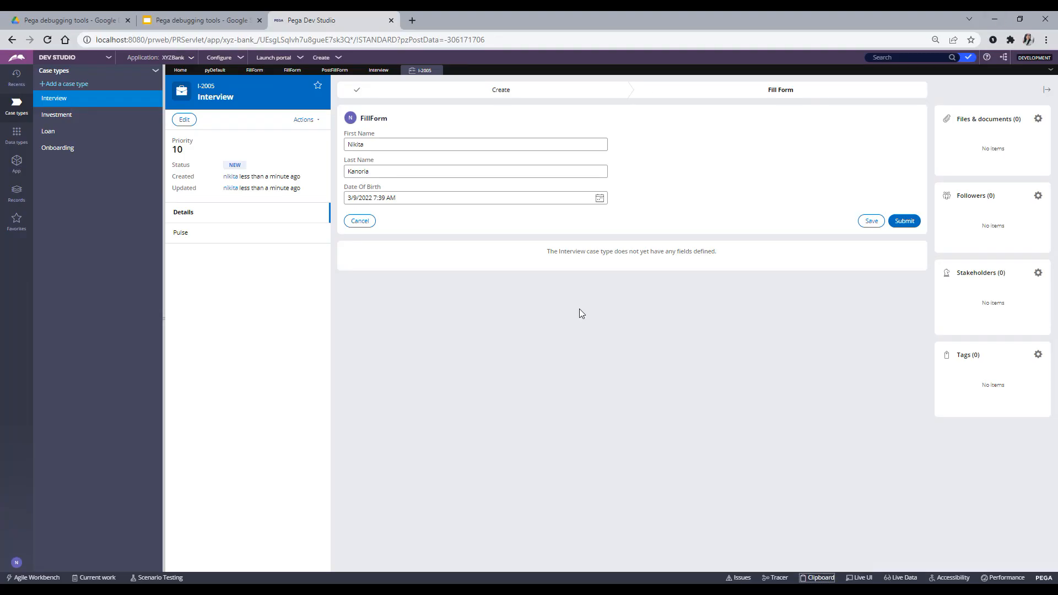
{"action": "left_click", "coordinate": [872, 223]}
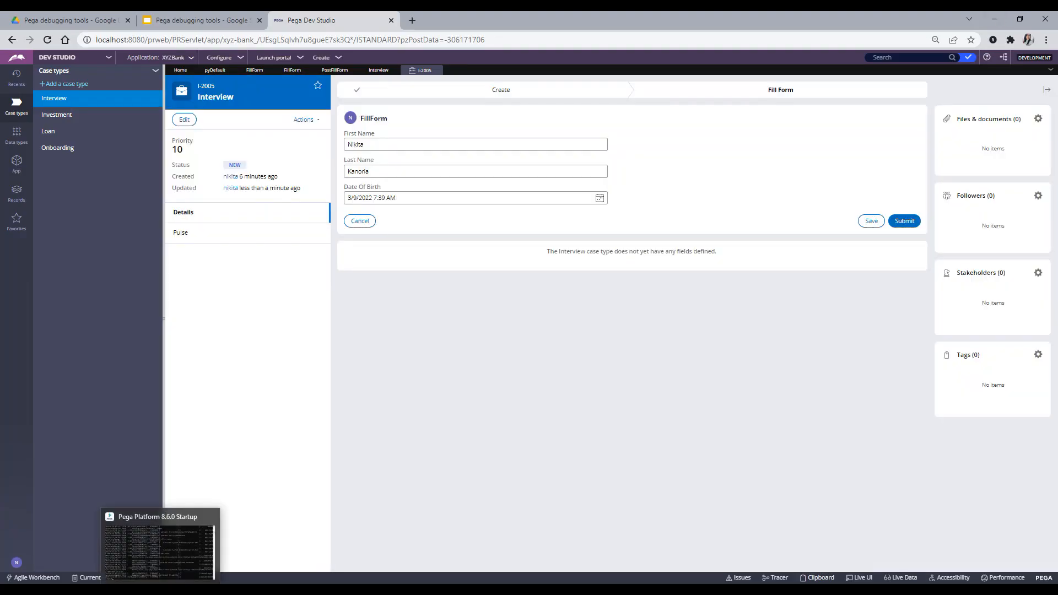
{"action": "mouse_move", "coordinate": [133, 590]}
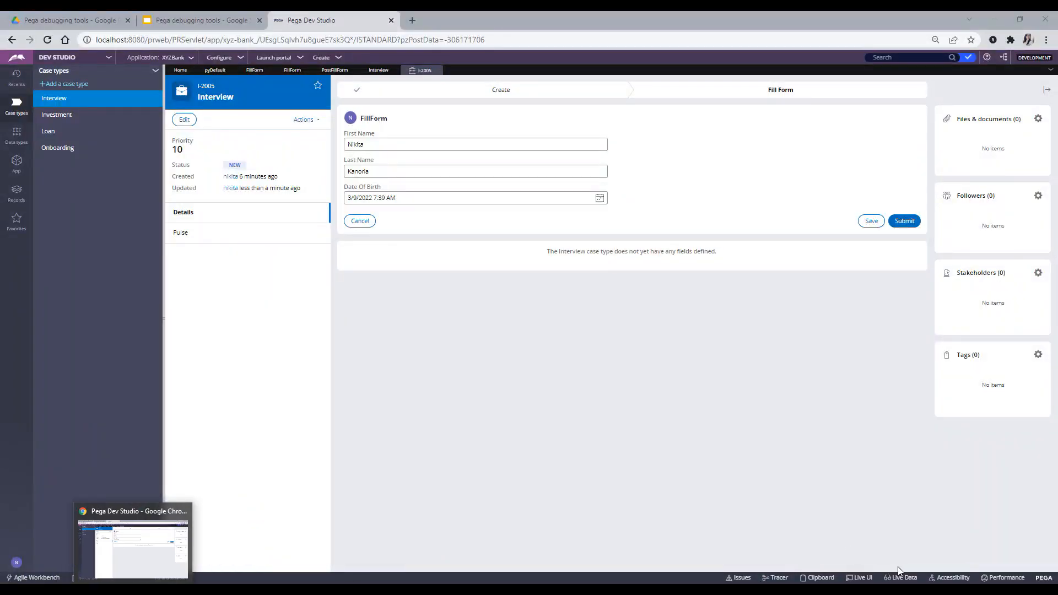
- Confirm pyWorkPage.Candidate now holds the saved name and DateOfBirth, then close the Clipboard Viewer
{"action": "left_click", "coordinate": [820, 579]}
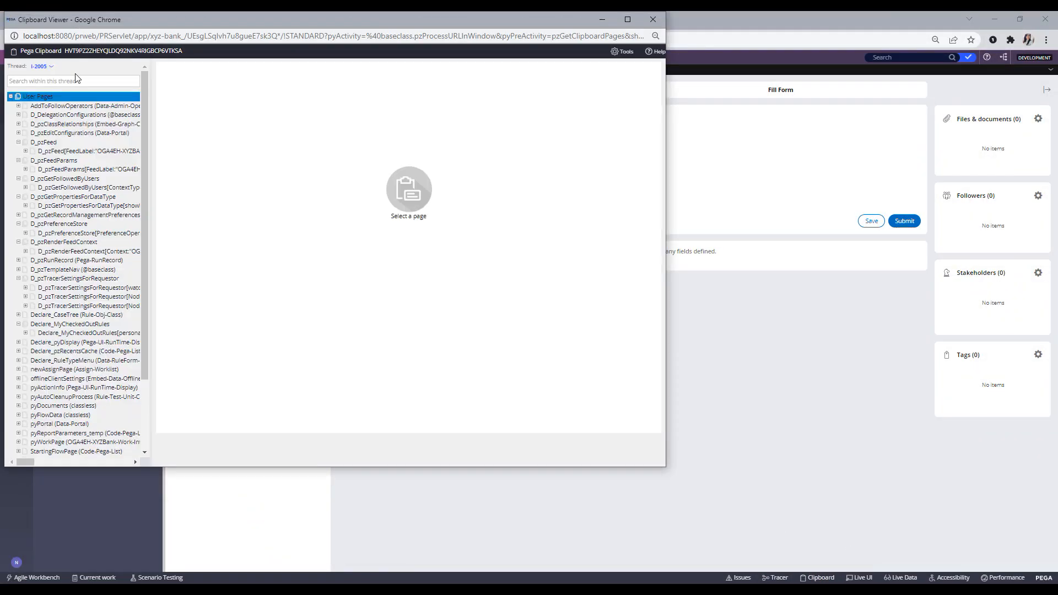
{"action": "scroll", "coordinate": [66, 223], "scroll_direction": "down", "scroll_amount": 3}
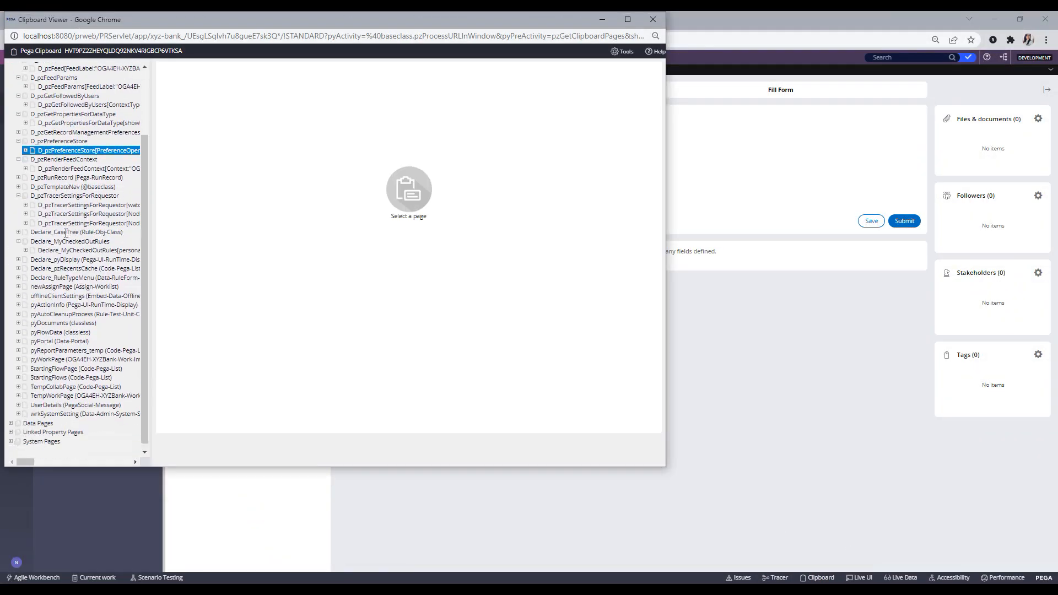
{"action": "left_click", "coordinate": [65, 359]}
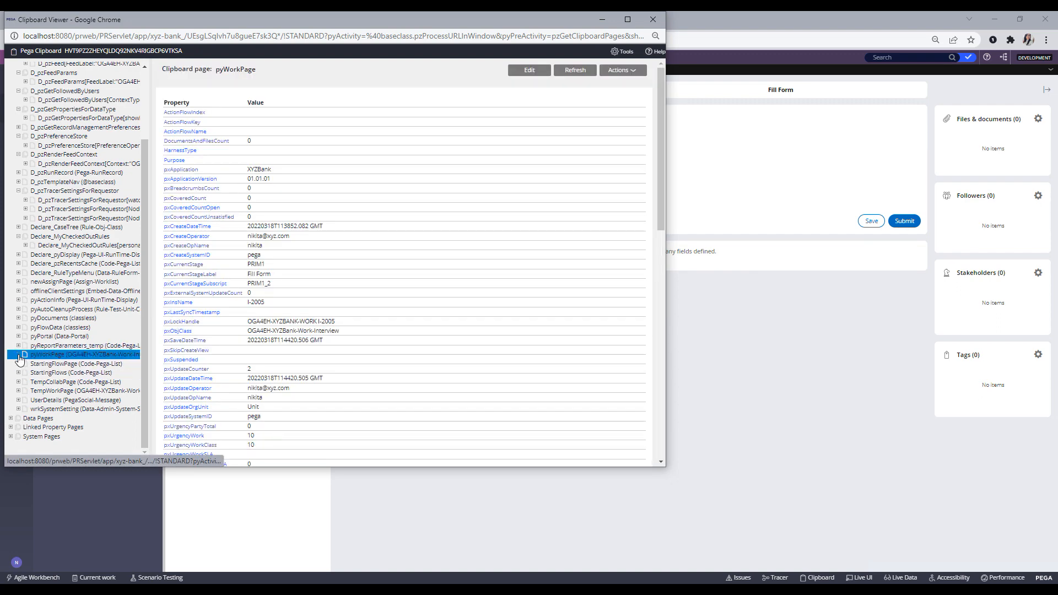
{"action": "left_click", "coordinate": [41, 365]}
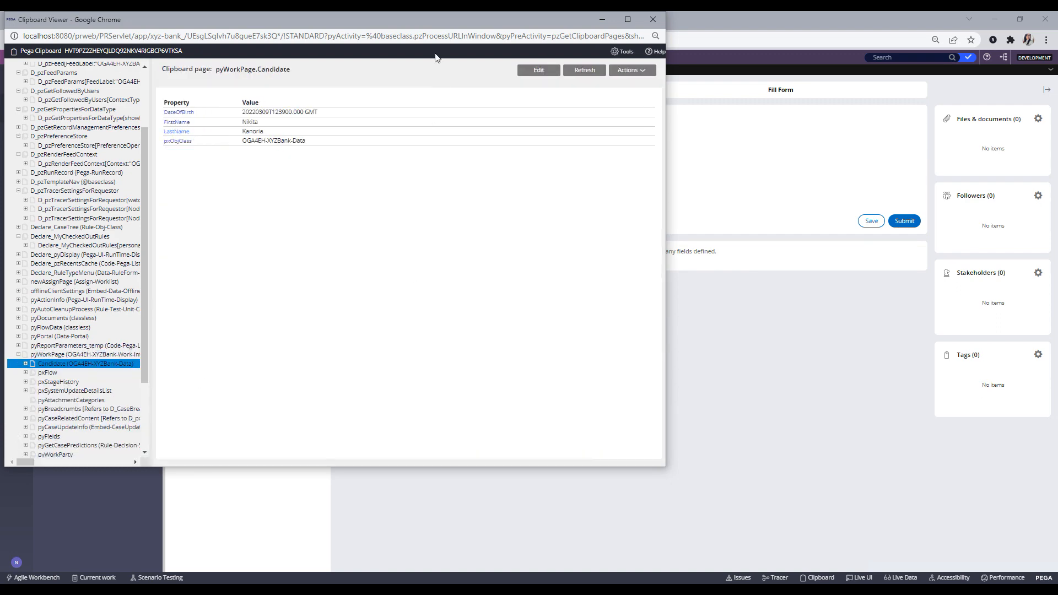
{"action": "left_click_drag", "start_coordinate": [435, 21], "coordinate": [721, 215]}
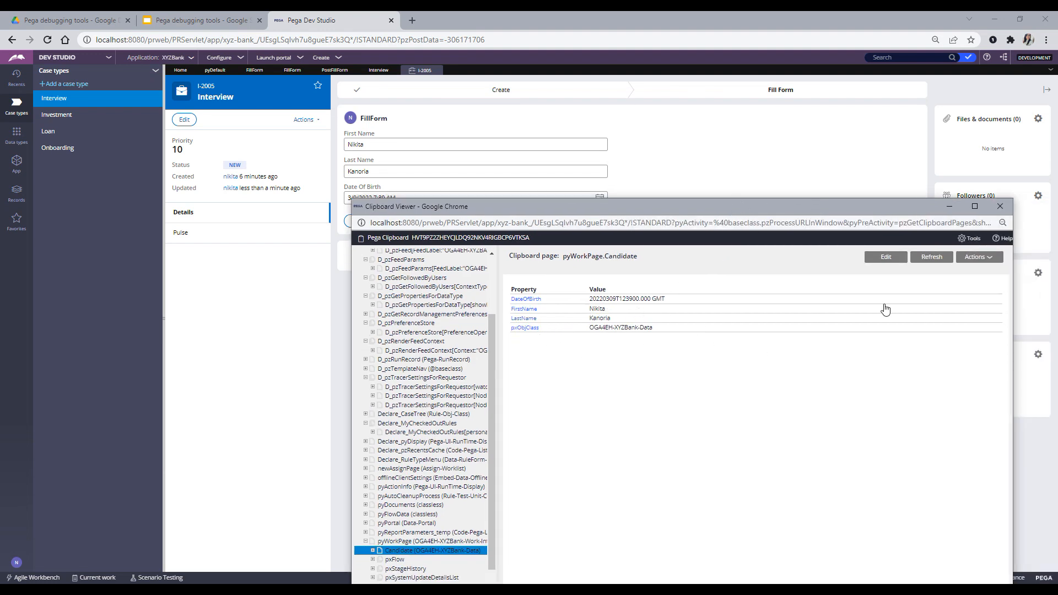
{"action": "left_click", "coordinate": [990, 210]}
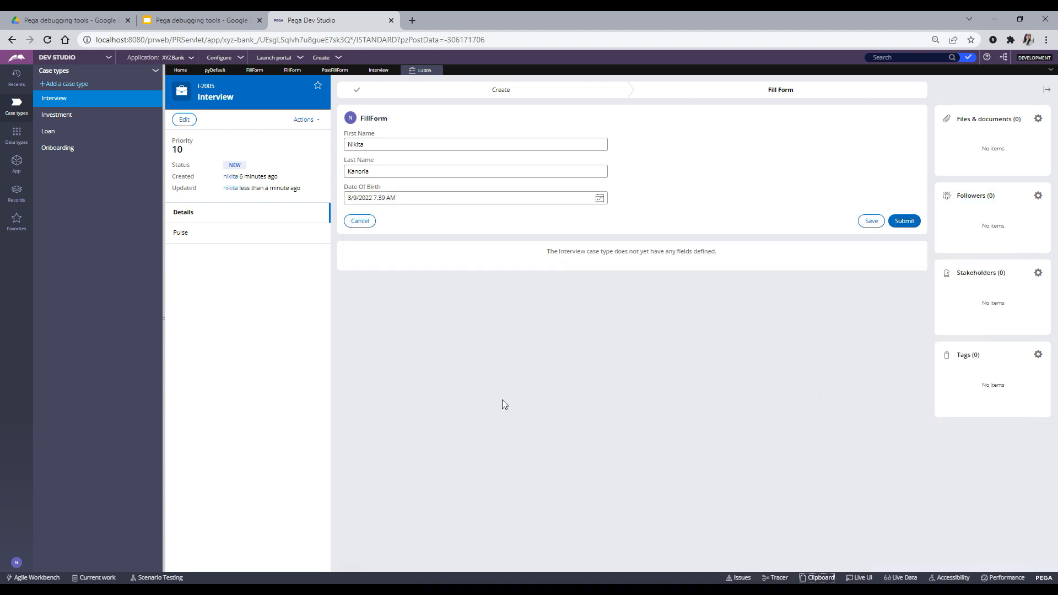
- Submit the FillForm and reopen the Clipboard Viewer
{"action": "left_click", "coordinate": [906, 223]}
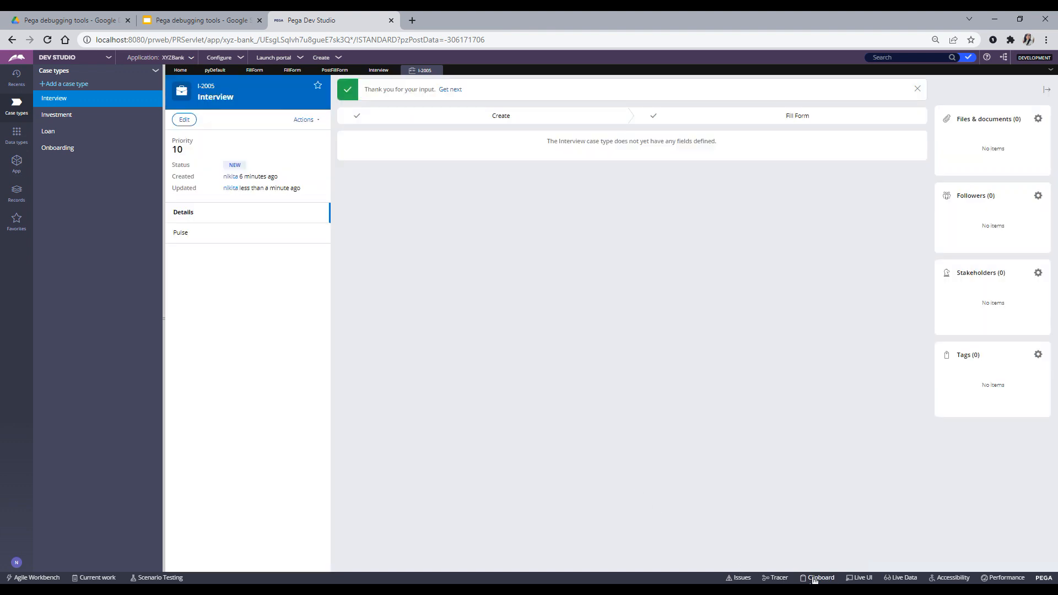
{"action": "left_click", "coordinate": [814, 579]}
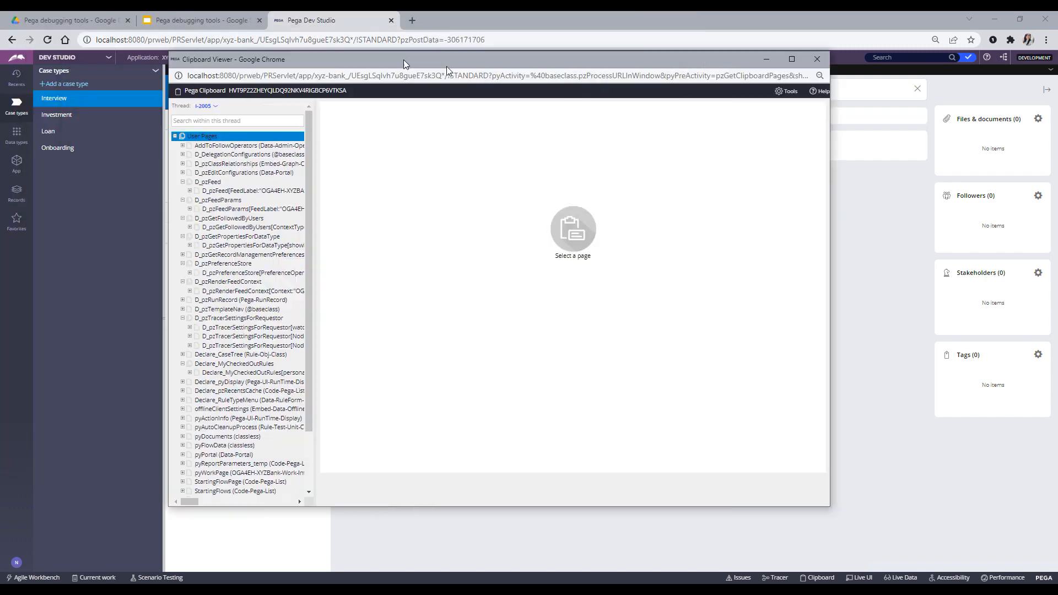
{"action": "left_click_drag", "start_coordinate": [404, 59], "coordinate": [507, 69]}
{"action": "scroll", "coordinate": [330, 358], "scroll_direction": "down", "scroll_amount": 3}
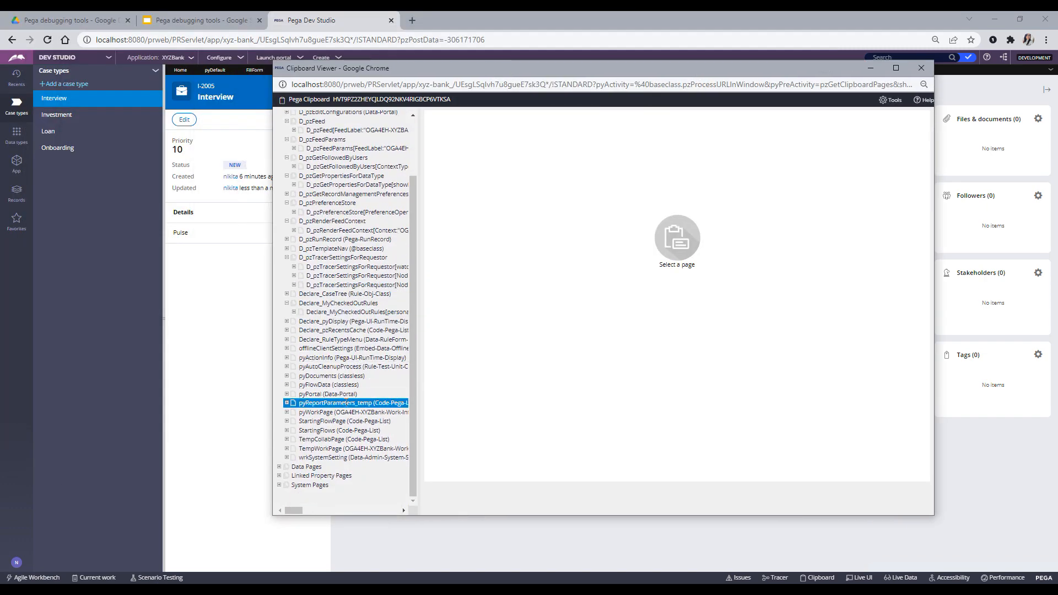
- Open pyWorkPage.Candidate and highlight its property rows, including the new FullName
{"action": "left_click", "coordinate": [335, 413]}
{"action": "left_click", "coordinate": [286, 412]}
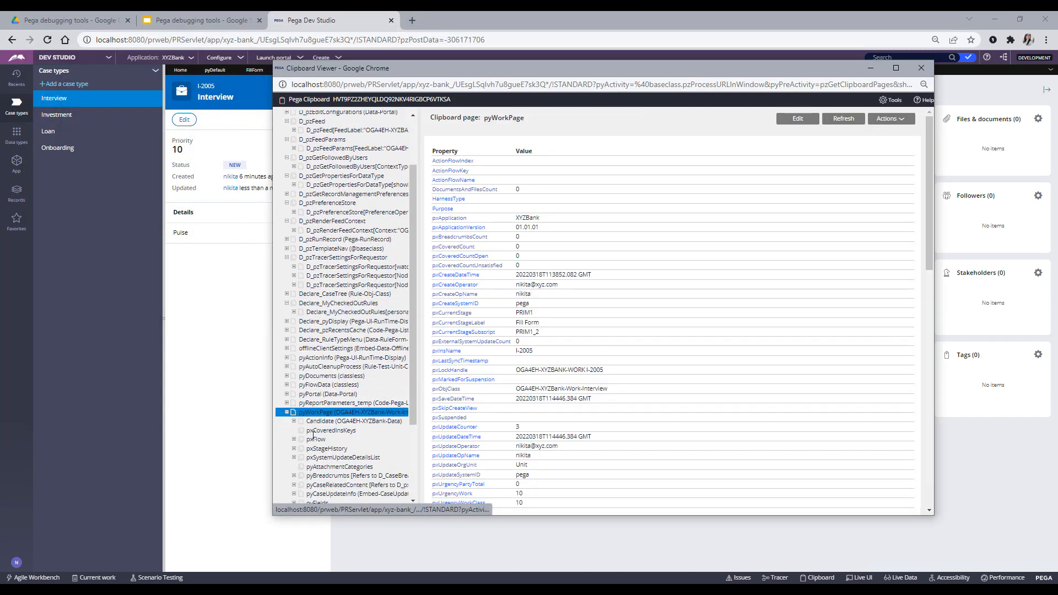
{"action": "left_click", "coordinate": [331, 422]}
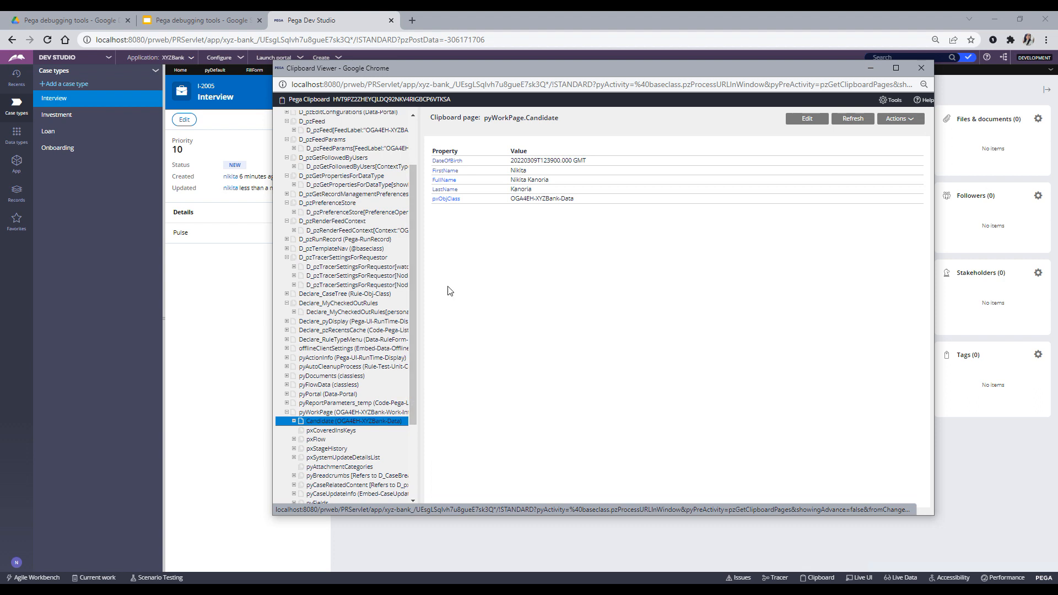
{"action": "left_click_drag", "start_coordinate": [467, 170], "coordinate": [487, 199]}
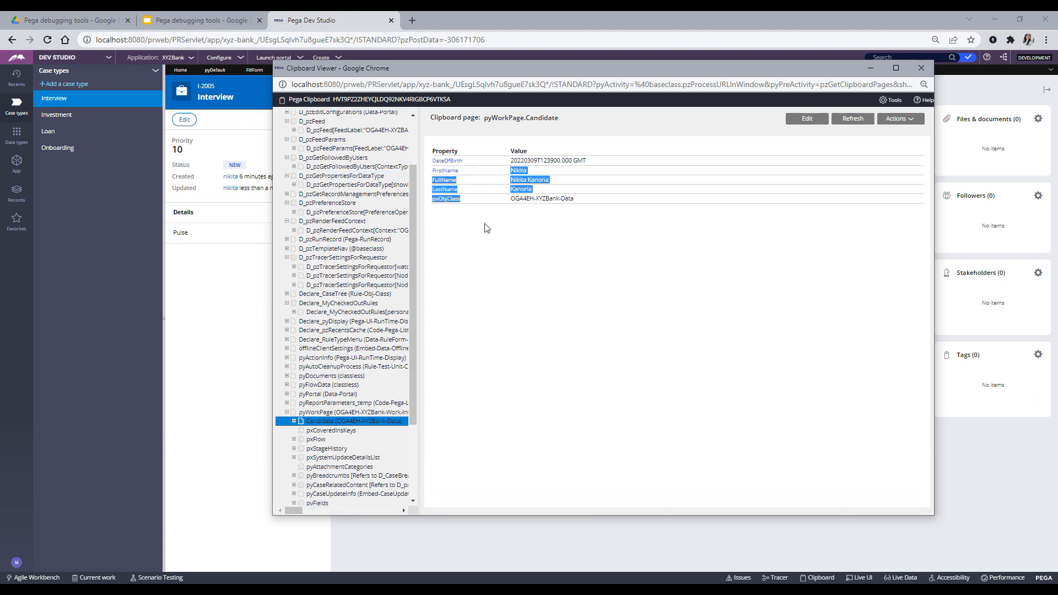
{"action": "left_click", "coordinate": [486, 228]}
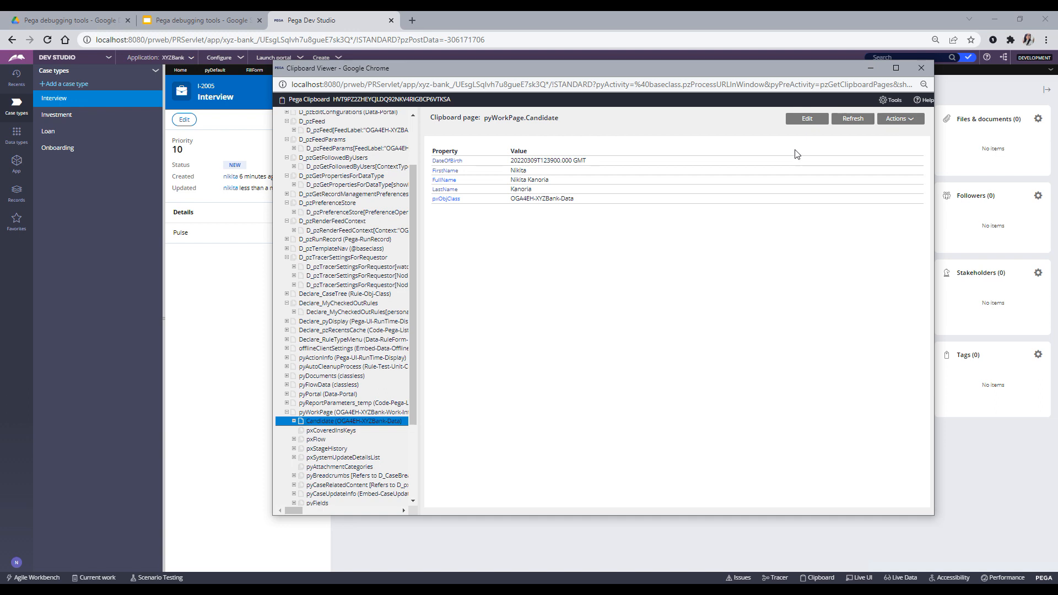
- Edit pyWorkPage.Candidate, cancel adding a new property, and delete DateOfBirth and FirstName
{"action": "left_click", "coordinate": [807, 119]}
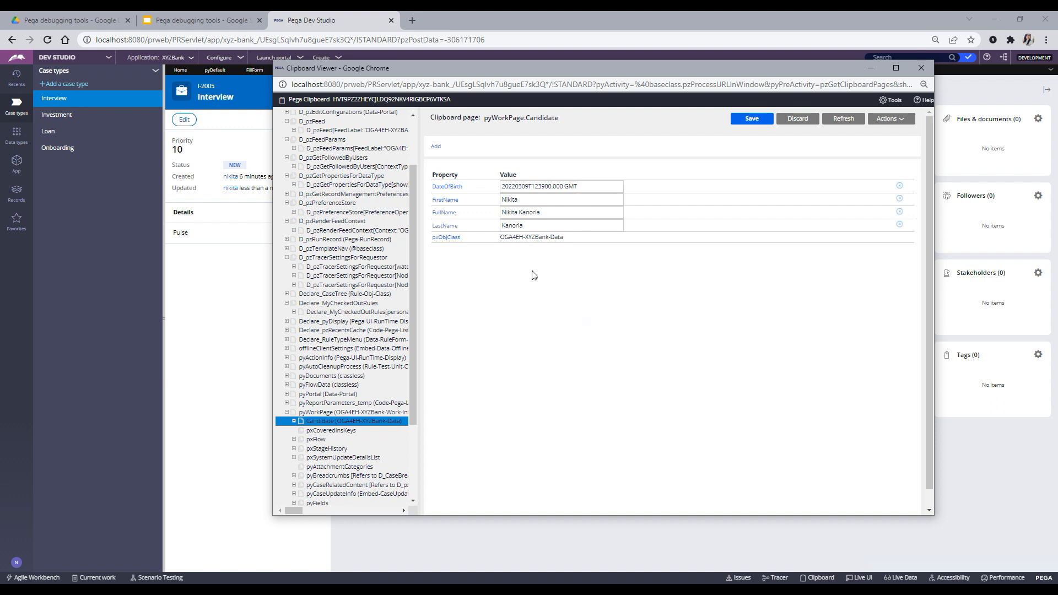
{"action": "left_click", "coordinate": [437, 148]}
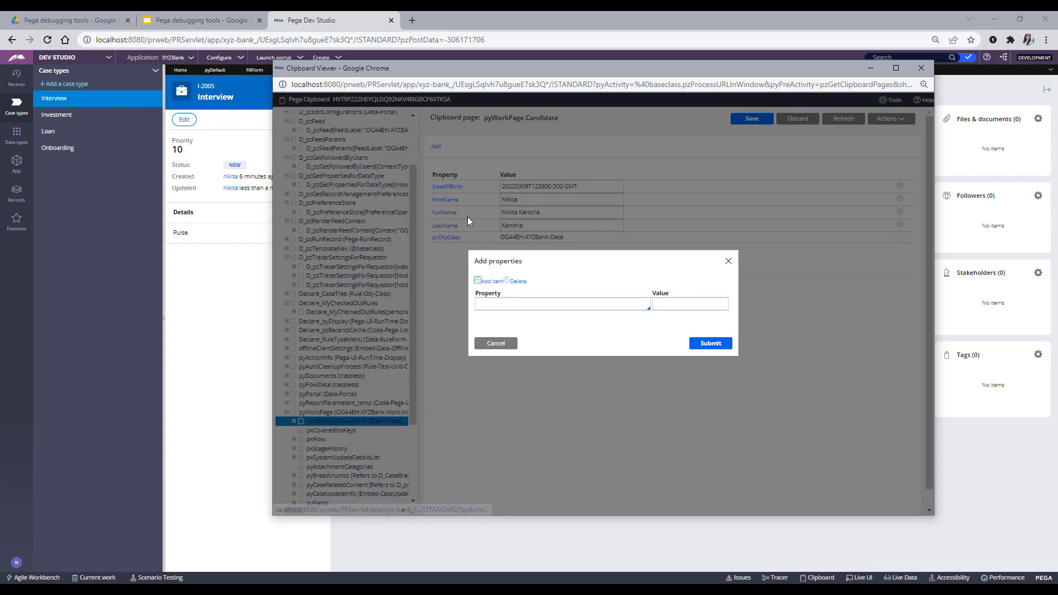
{"action": "left_click", "coordinate": [488, 303]}
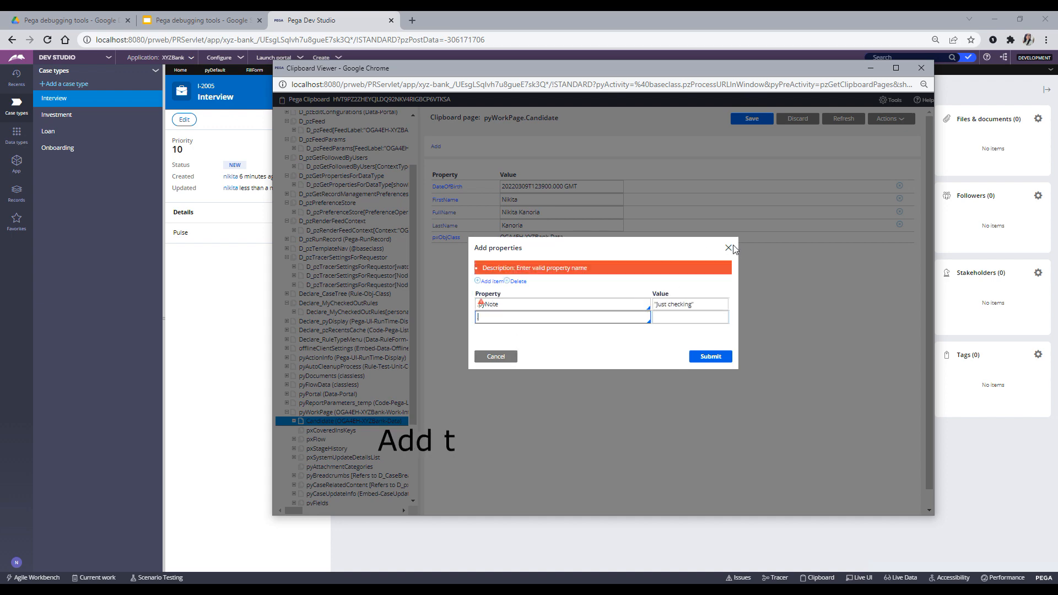
{"action": "left_click", "coordinate": [728, 246]}
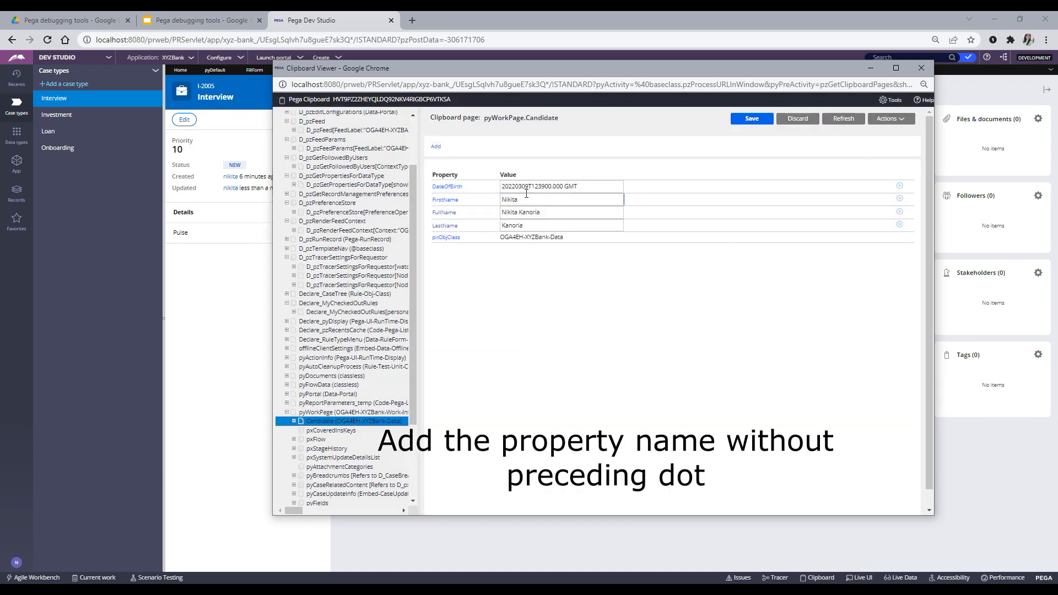
{"action": "left_click", "coordinate": [900, 187]}
{"action": "left_click", "coordinate": [899, 187]}
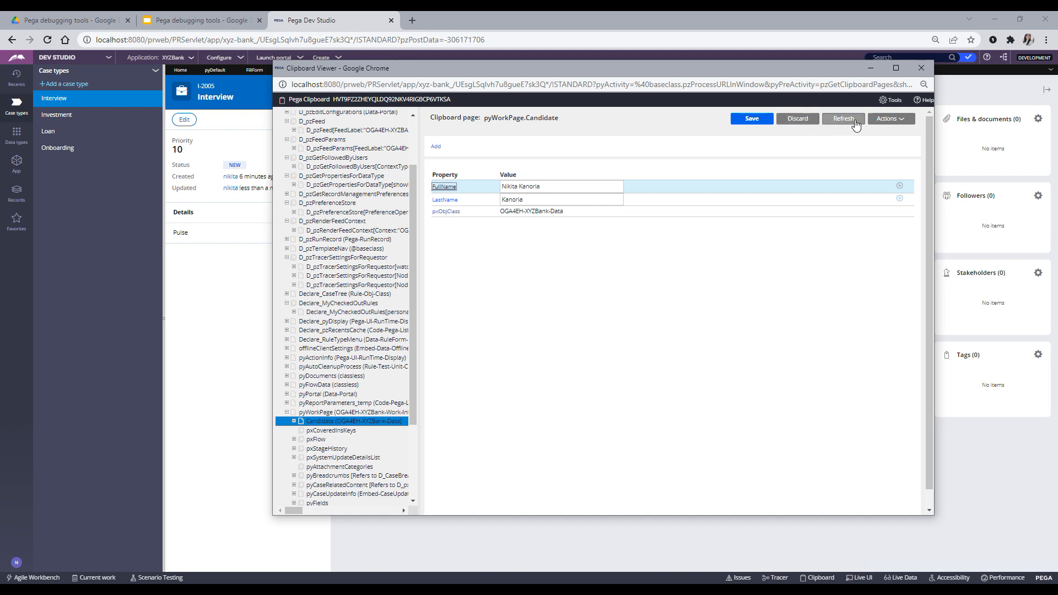
- Close the Execute Activity dialog unused, then discard the Candidate edits to restore all five properties
{"action": "left_click", "coordinate": [889, 122]}
{"action": "left_click", "coordinate": [891, 122]}
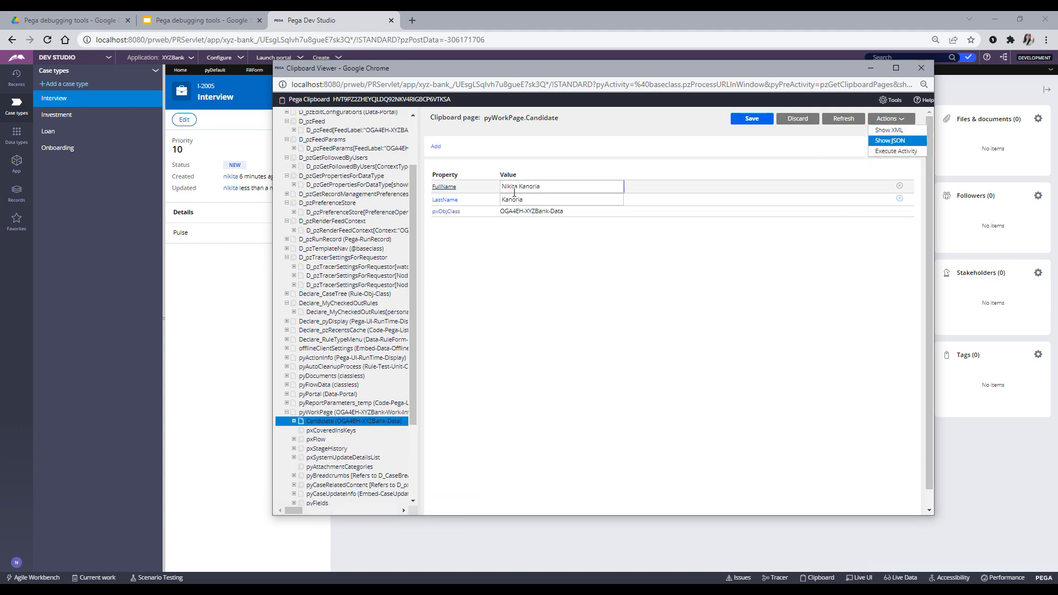
{"action": "left_click", "coordinate": [902, 152]}
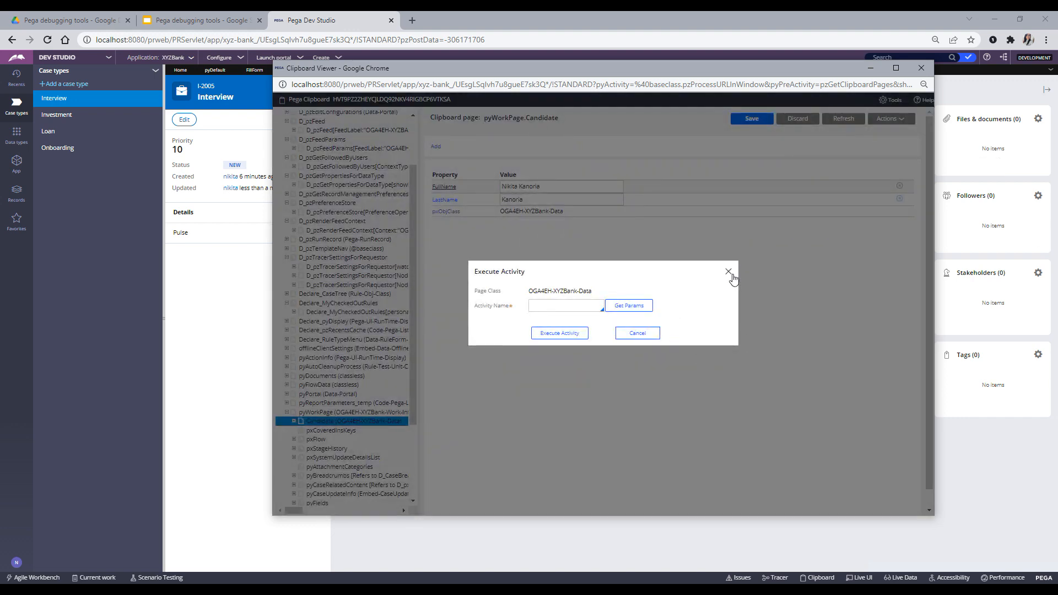
{"action": "left_click", "coordinate": [728, 275]}
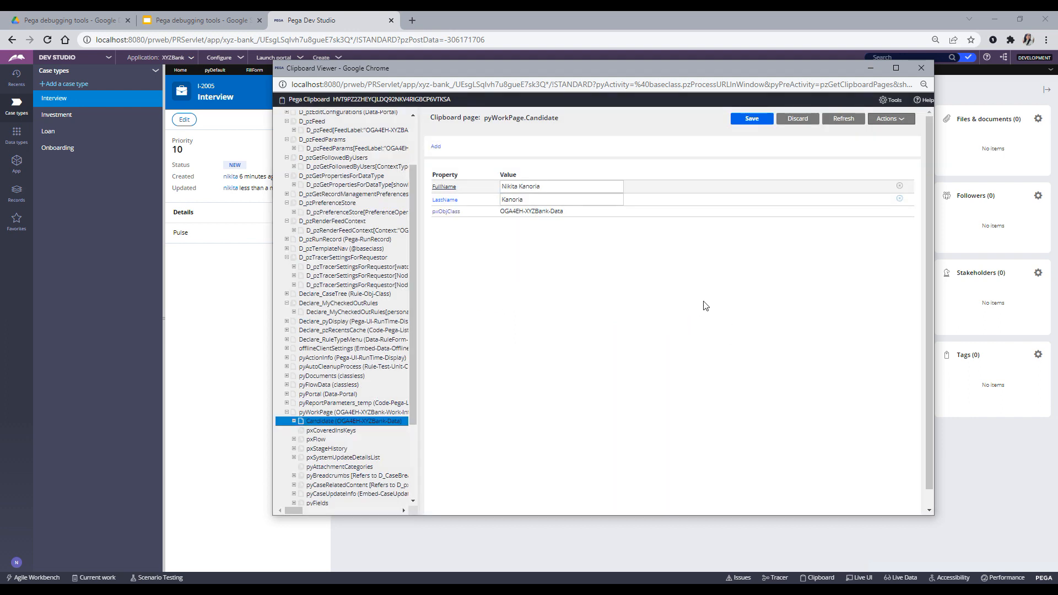
{"action": "left_click", "coordinate": [802, 120]}
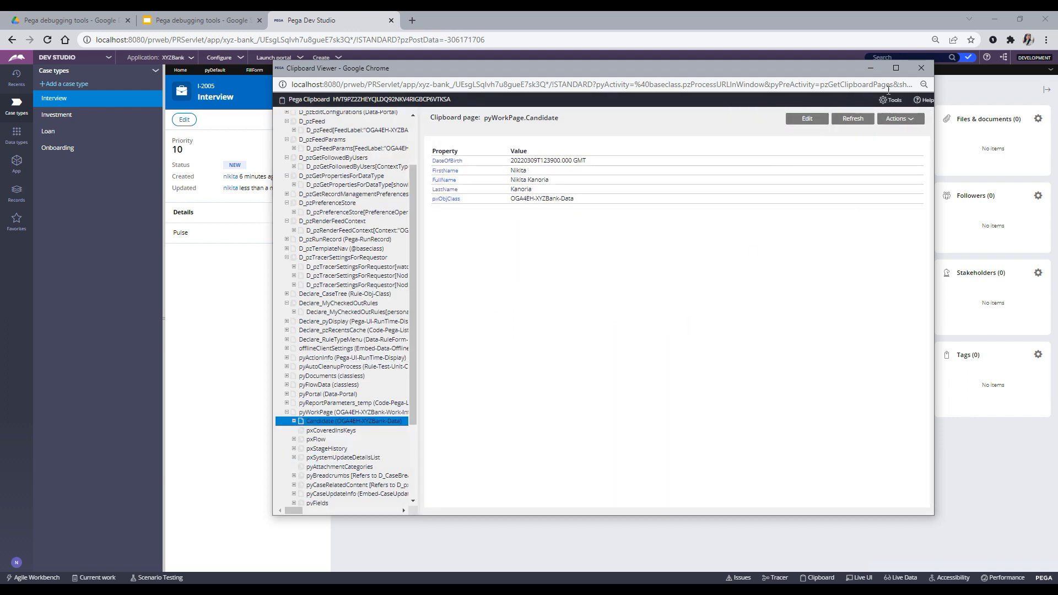
{"action": "scroll", "coordinate": [388, 353], "scroll_direction": "down", "scroll_amount": 2}
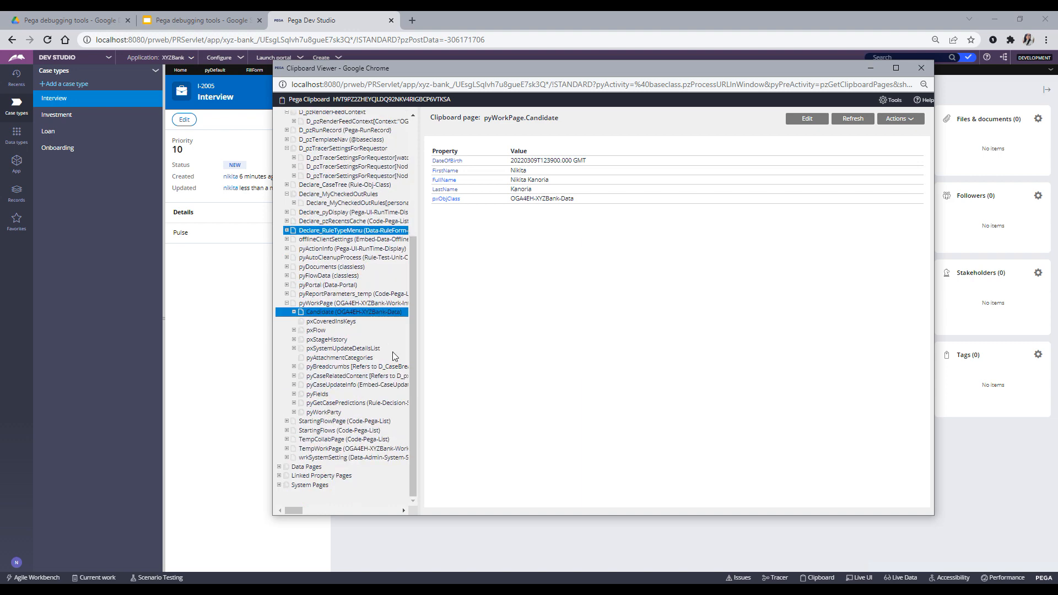
- Close the Clipboard Viewer, revisit Interview, PostFillForm and FillForm, then show the CLIPBOARD slide
{"action": "left_click", "coordinate": [920, 68]}
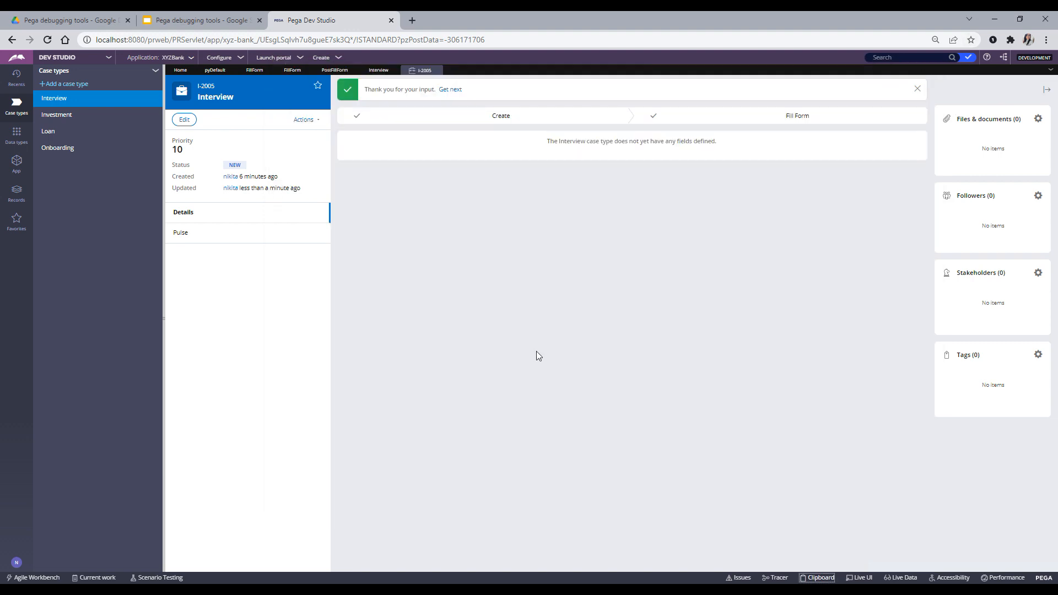
{"action": "left_click", "coordinate": [377, 73]}
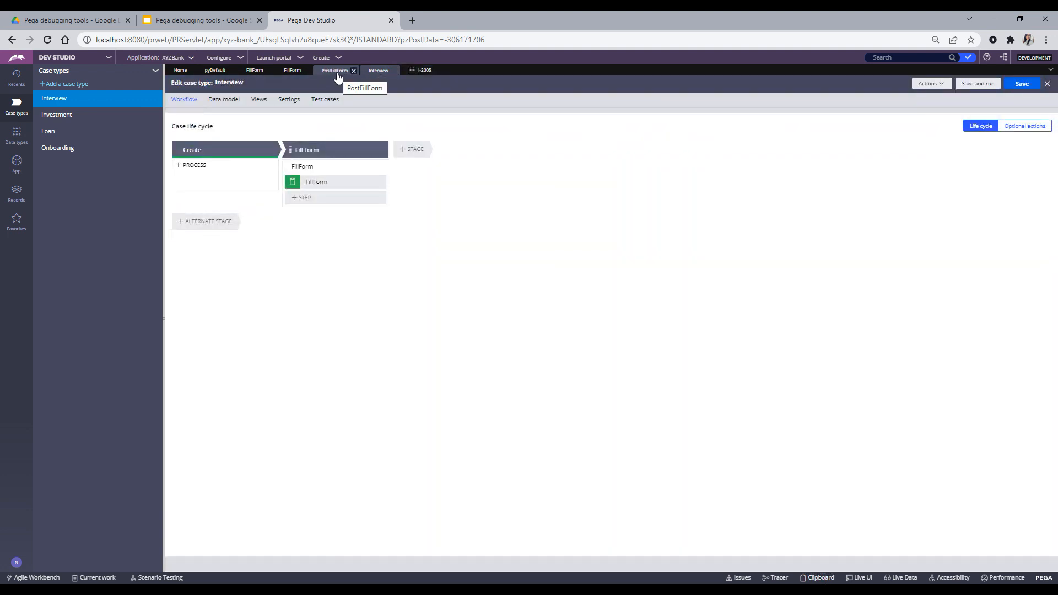
{"action": "left_click", "coordinate": [336, 71]}
{"action": "left_click", "coordinate": [247, 70]}
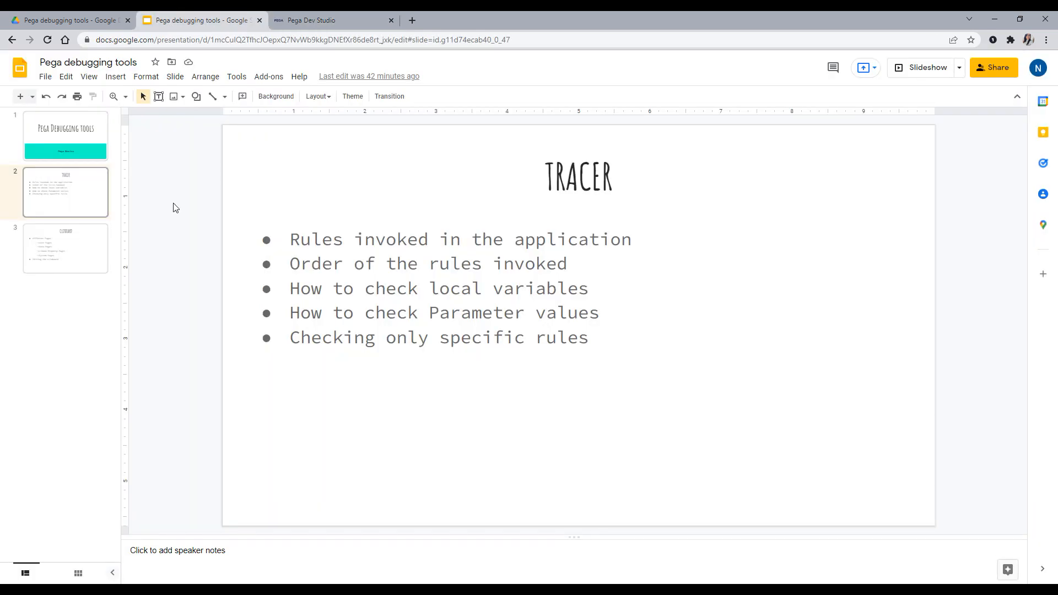
{"action": "left_click", "coordinate": [169, 23]}
{"action": "left_click", "coordinate": [66, 251]}
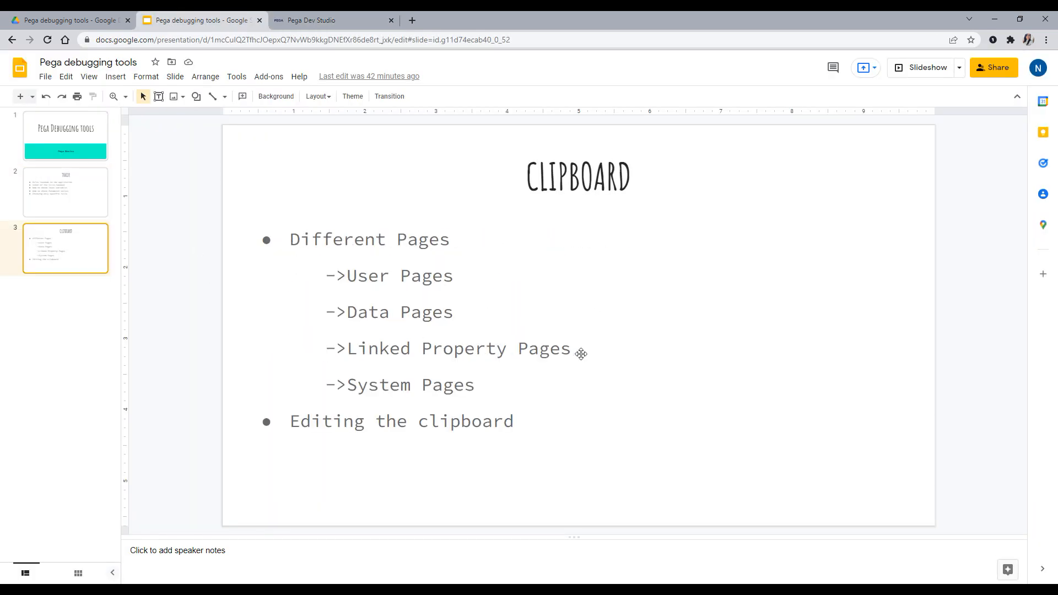